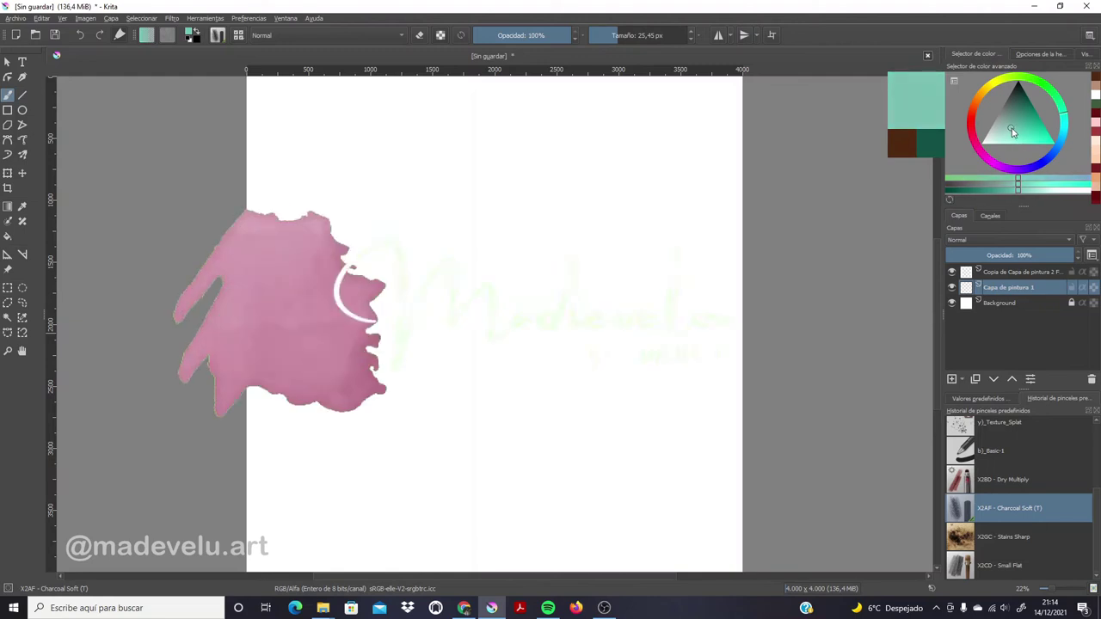
- Cover the canvas with a teal base, then repaint it in a bluer teal
mouse_move(284, 112)
mouse_down()
mouse_move(680, 491)
mouse_move(258, 455)
mouse_move(602, 405)
mouse_move(383, 192)
mouse_move(340, 237)
mouse_up()
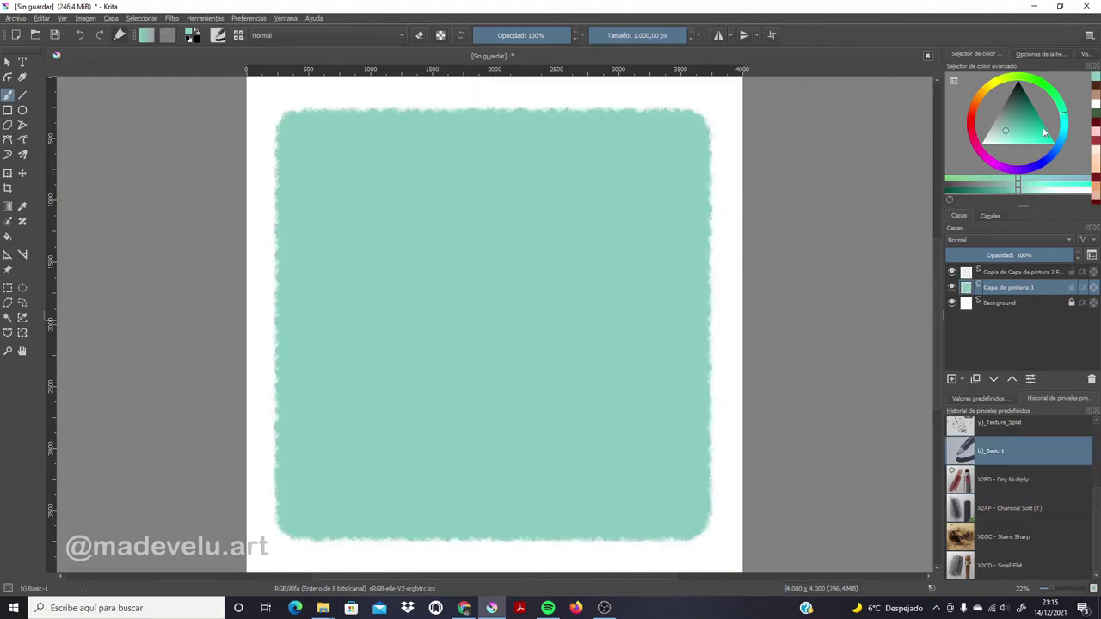
click(1063, 129)
mouse_move(292, 130)
mouse_down()
mouse_move(474, 179)
mouse_move(677, 464)
mouse_move(258, 359)
mouse_up()
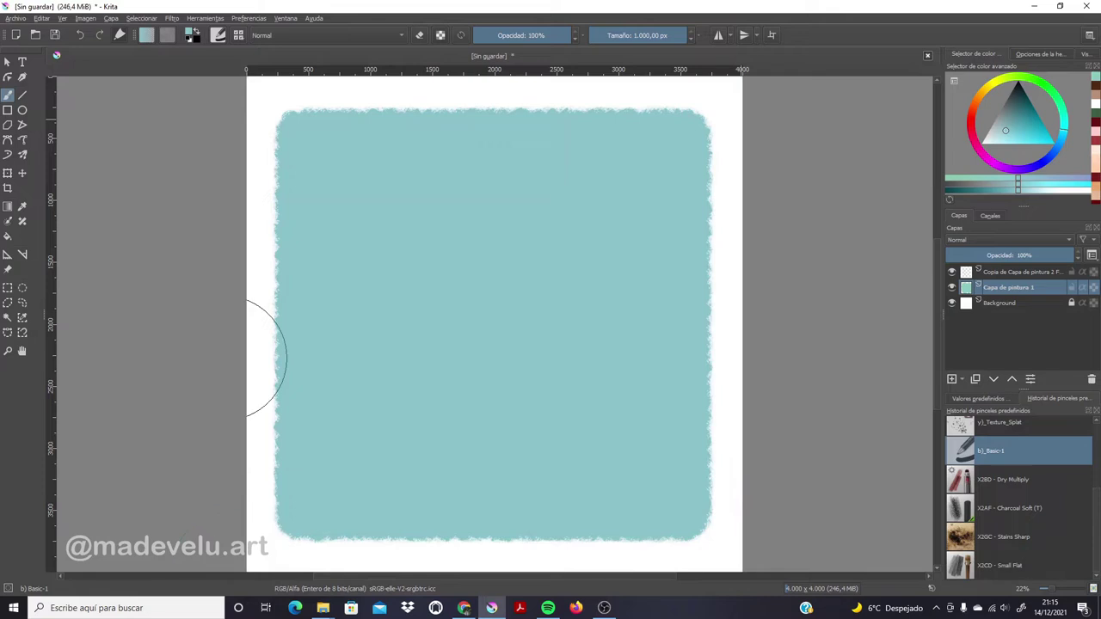
- With pale teal, Line tool and Charcoal Soft at 1000 px, lay a wide stripe down the left
click(1034, 189)
key(v)
click(989, 507)
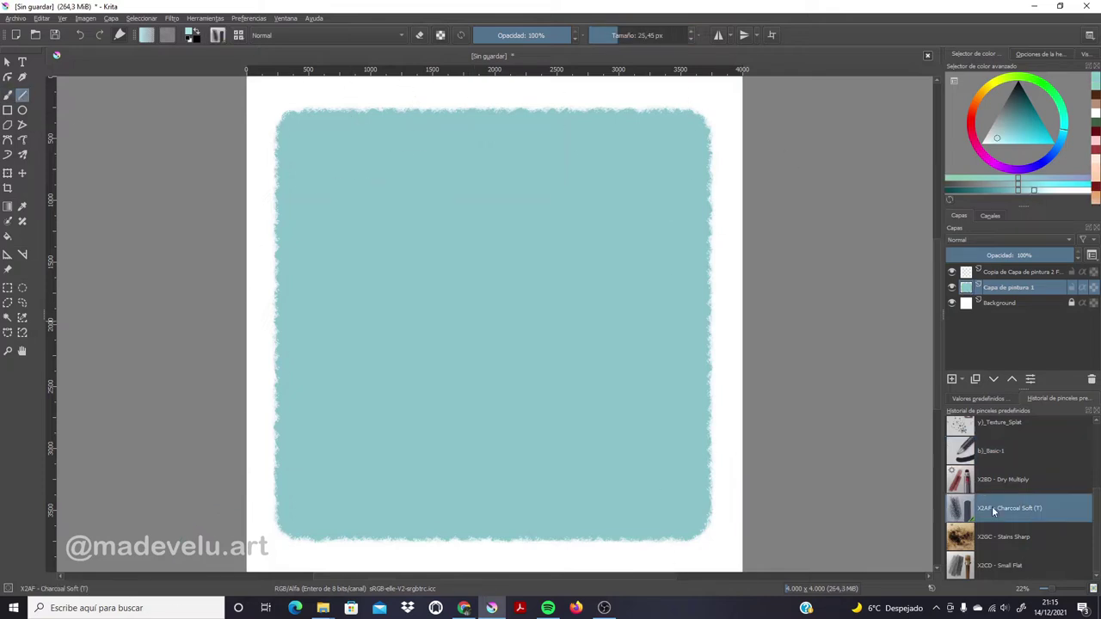
drag(324, 95, 324, 560)
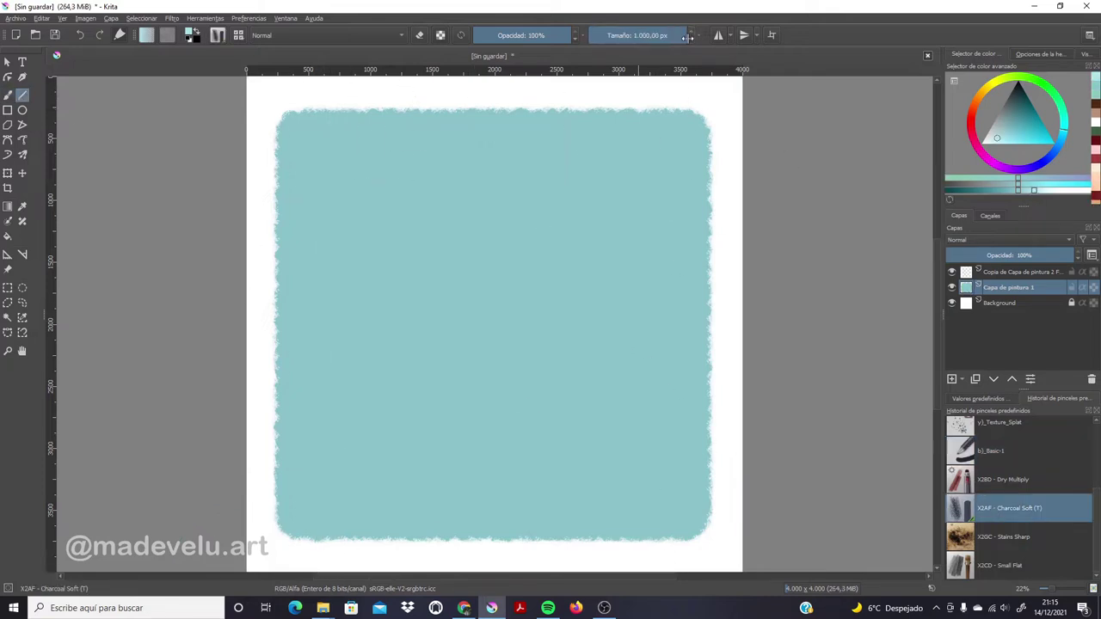
drag(325, 97, 303, 544)
drag(623, 105, 708, 542)
key(ctrl+z)
key(ctrl+z)
drag(295, 105, 307, 553)
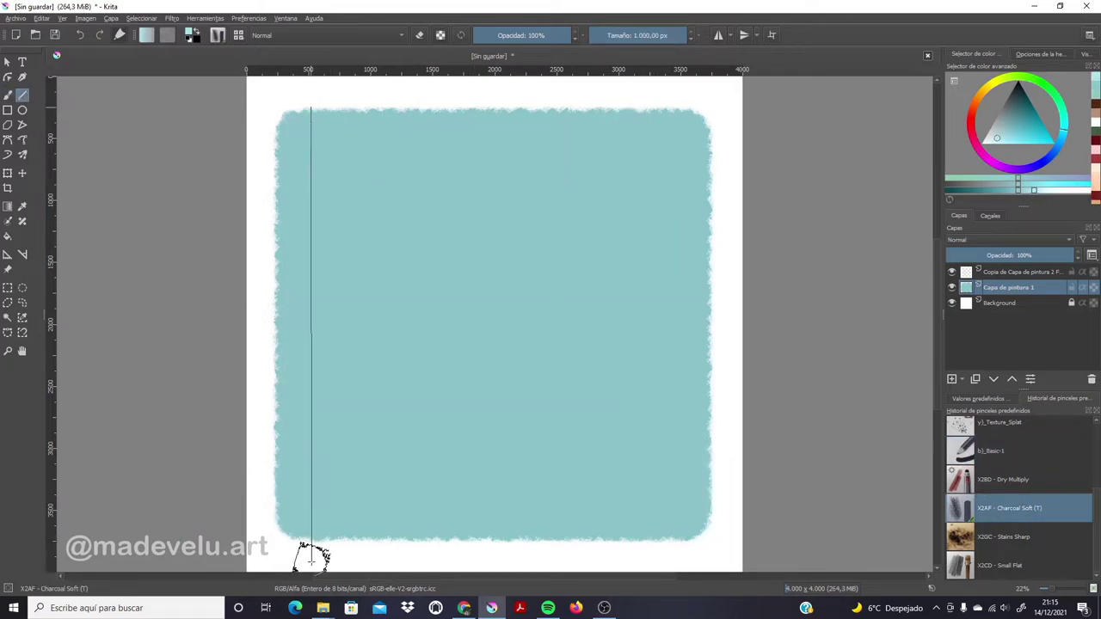
- Try a right stripe and diagonal corner stripes, then undo back to the plain canvas
drag(676, 74, 655, 553)
drag(668, 211, 563, 110)
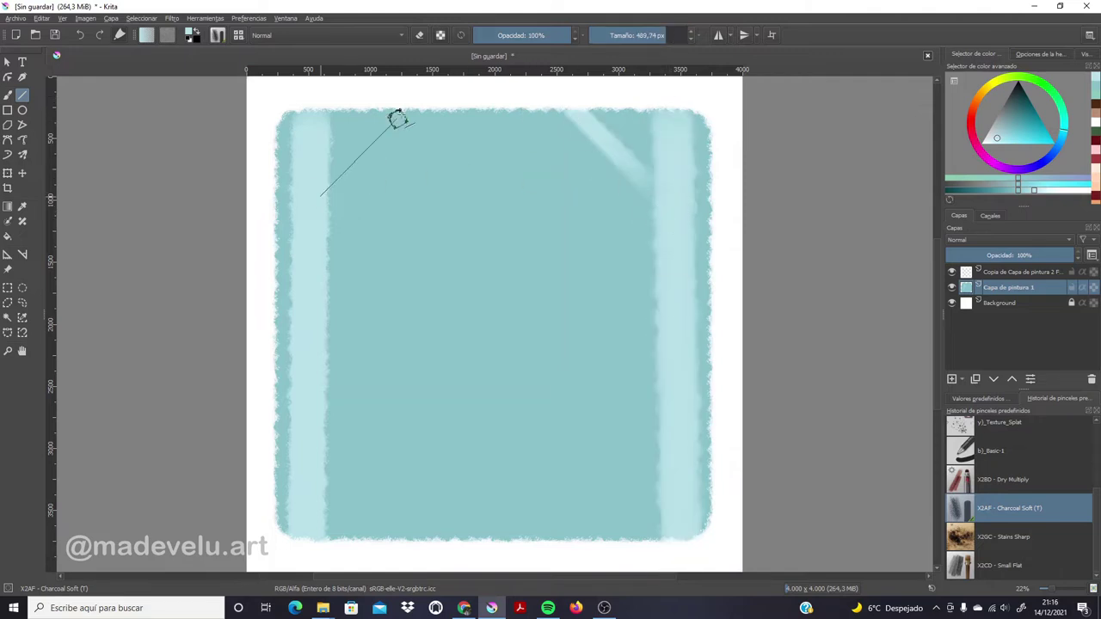
drag(327, 184, 404, 110)
key(ctrl+z)
key(ctrl+z)
key(ctrl+z)
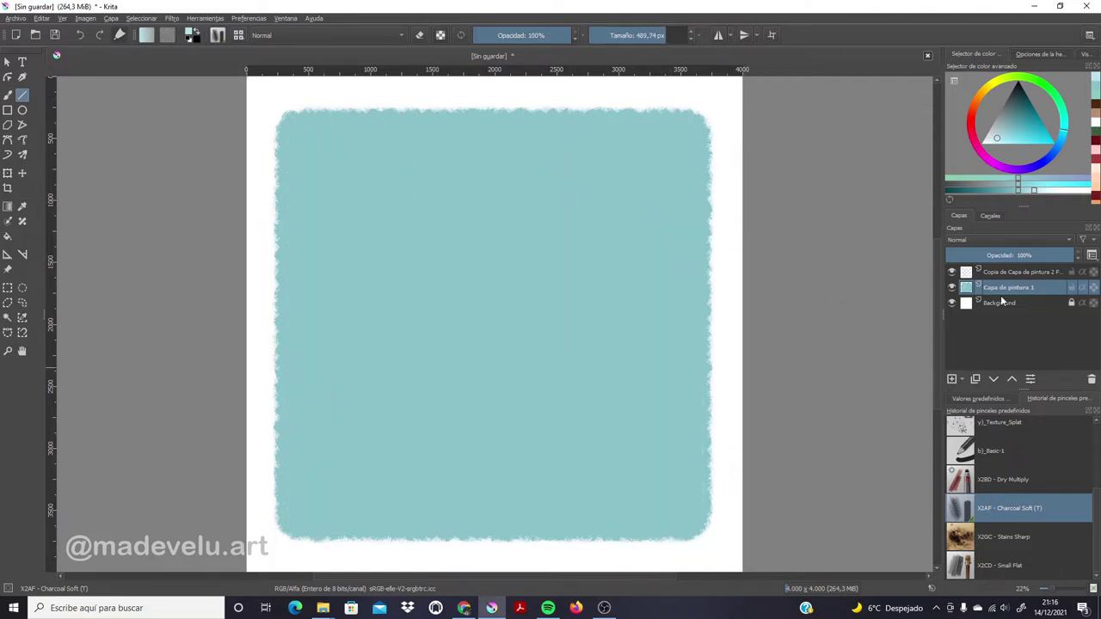
- On a new layer, paint wide pale stripes down the left and right edges
drag(320, 252, 318, 541)
key(ctrl+z)
drag(319, 98, 319, 550)
drag(676, 106, 667, 550)
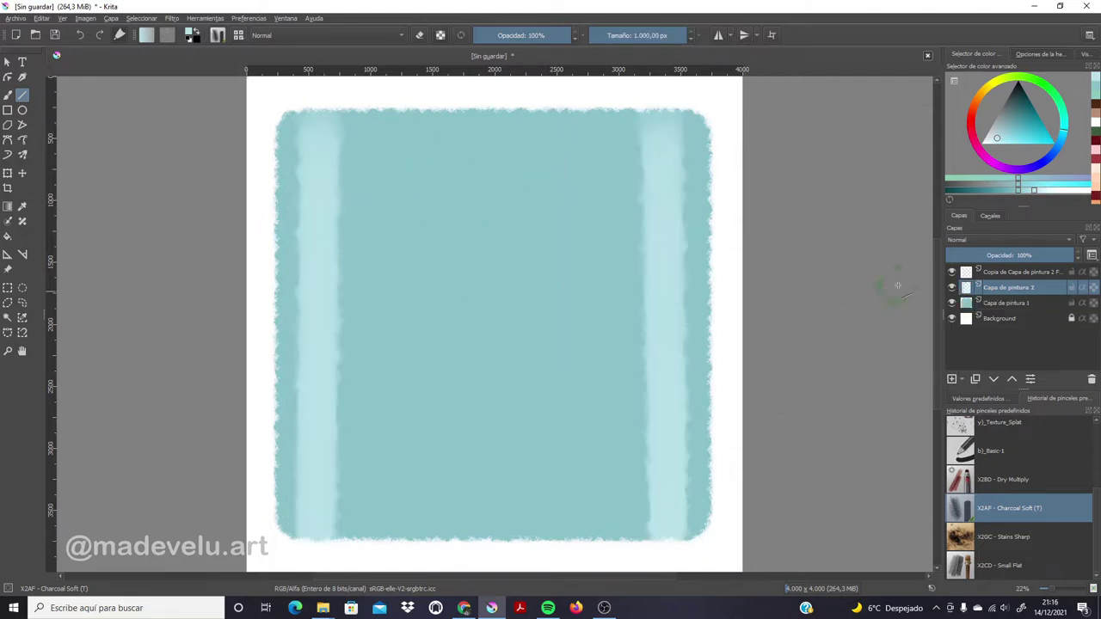
- Paint six thin pale vertical trunks across the upper forest
click(1026, 191)
drag(370, 387, 370, 98)
drag(429, 370, 429, 119)
drag(476, 375, 478, 117)
drag(528, 353, 528, 119)
drag(569, 344, 569, 112)
drag(611, 387, 623, 164)
- On a new layer, paint a short dark teal trunk from the top with a smaller brush
key(Insert)
click(999, 189)
key(bracketleft)
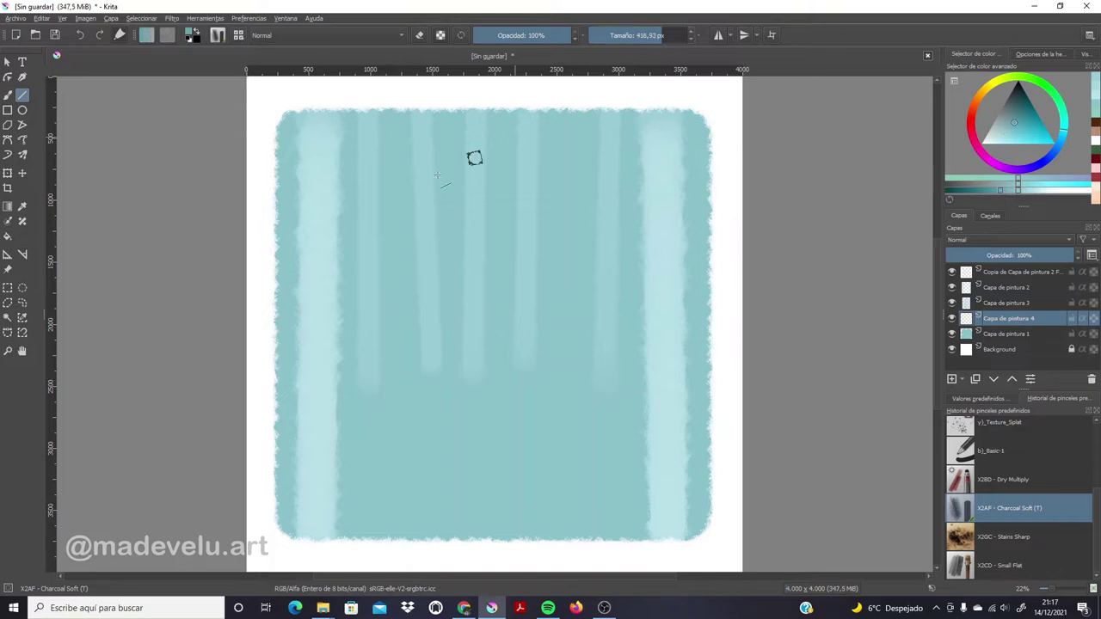
drag(391, 117, 392, 352)
key(ctrl+z)
click(1013, 189)
drag(445, 112, 447, 143)
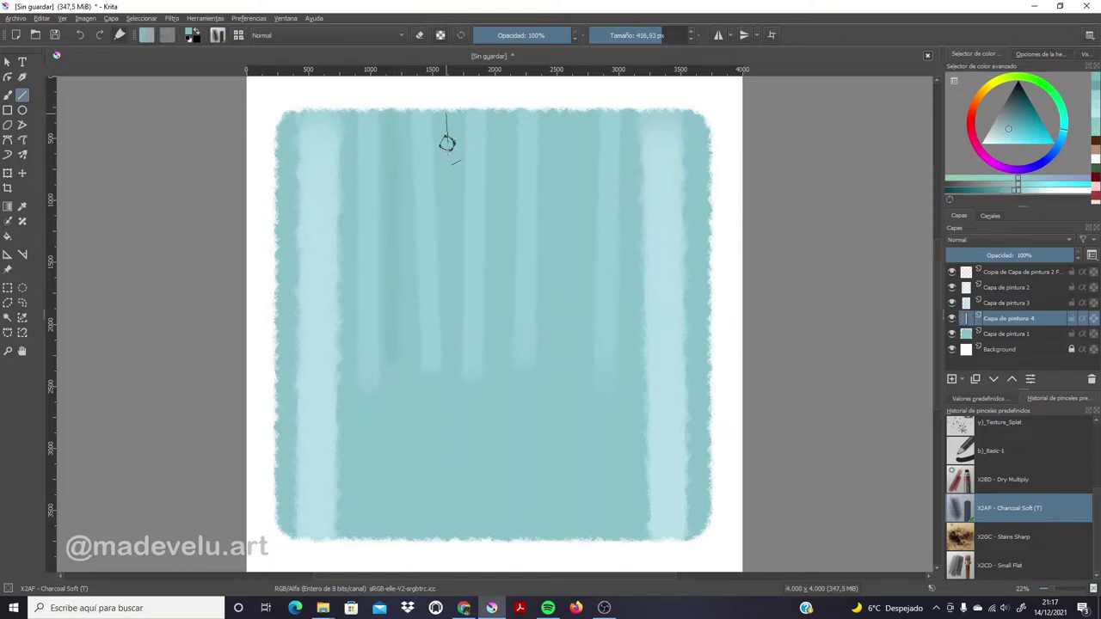
- On another new layer, paint dark teal bush shapes across the middle with the Freehand Brush
key(Insert)
click(1007, 189)
key(bracketright)
key(bracketright)
key(bracketright)
drag(288, 434, 585, 354)
key(ctrl+z)
key(b)
drag(284, 369, 491, 307)
key(ctrl+z)
mouse_move(593, 336)
mouse_down()
mouse_move(356, 344)
mouse_move(543, 310)
mouse_move(594, 284)
mouse_up()
- Extend the dark bushes right and brush a pale band above them on a layer below
click(968, 349)
click(953, 379)
key(l)
key(l)
key(l)
mouse_move(688, 245)
mouse_down()
mouse_move(614, 238)
mouse_move(297, 290)
mouse_move(277, 370)
mouse_up()
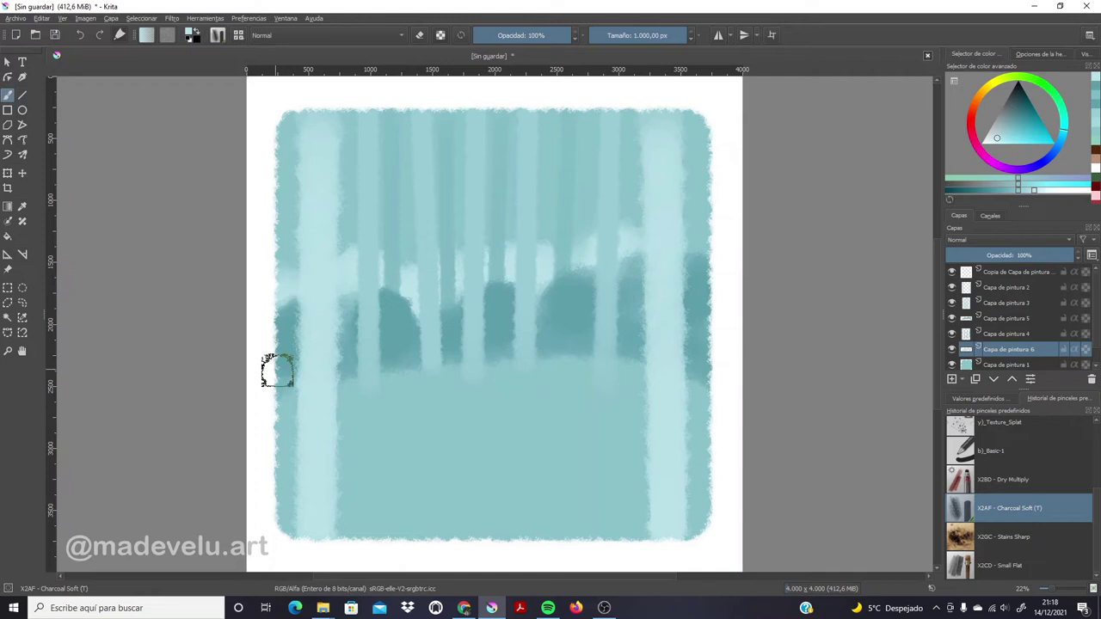
ctrl+click(615, 276)
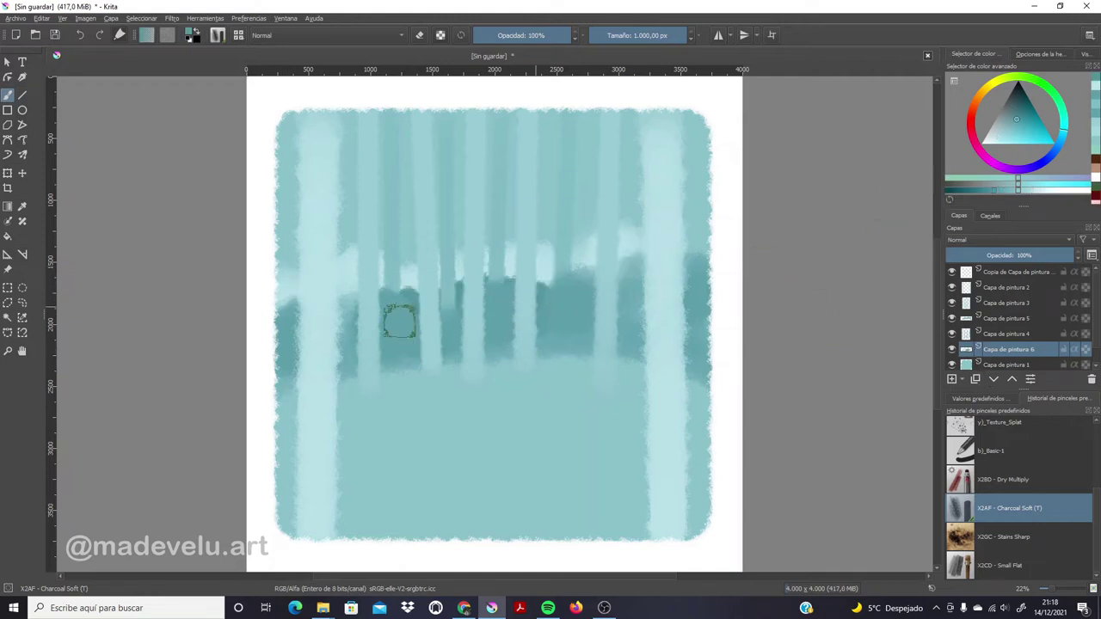
- Paint a light pink strip above the bushes, running from right to left
click(998, 163)
click(987, 143)
drag(705, 249, 620, 249)
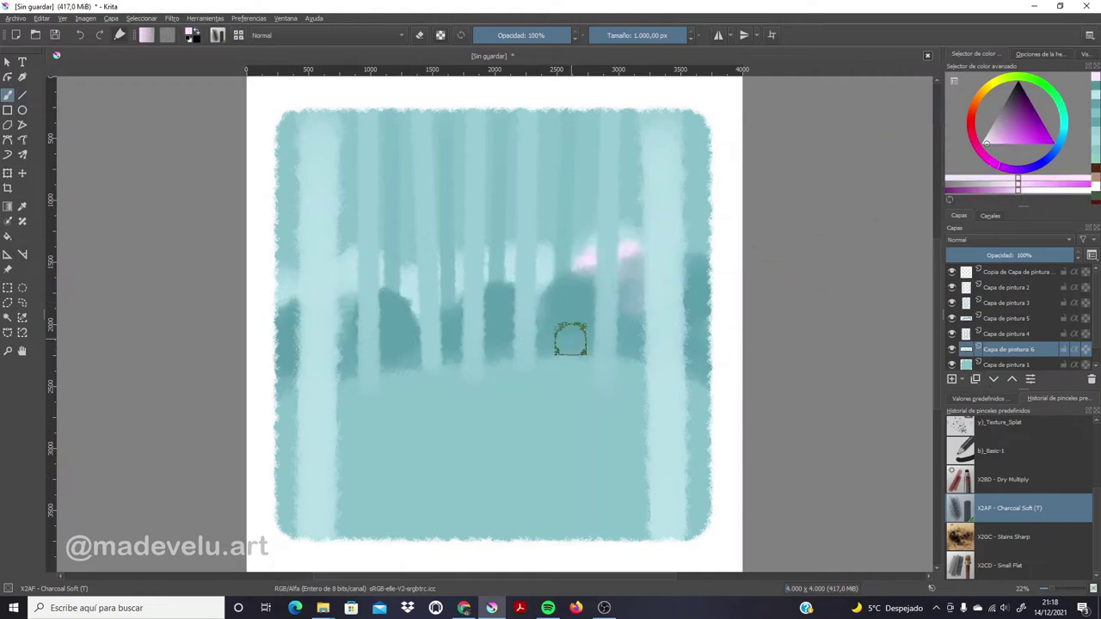
click(952, 378)
drag(654, 284, 284, 301)
click(981, 92)
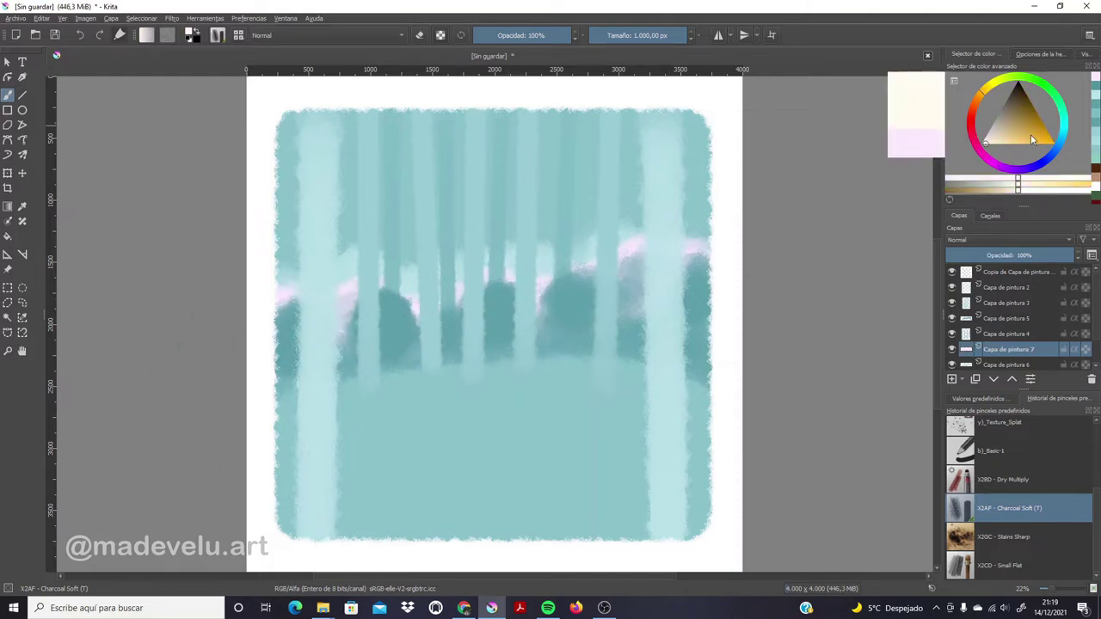
click(1051, 143)
click(952, 379)
- Add a layer above Capa de pintura 3 and paint a soft orange glow across the upper canvas
scroll(1032, 327, down, 2)
click(1015, 346)
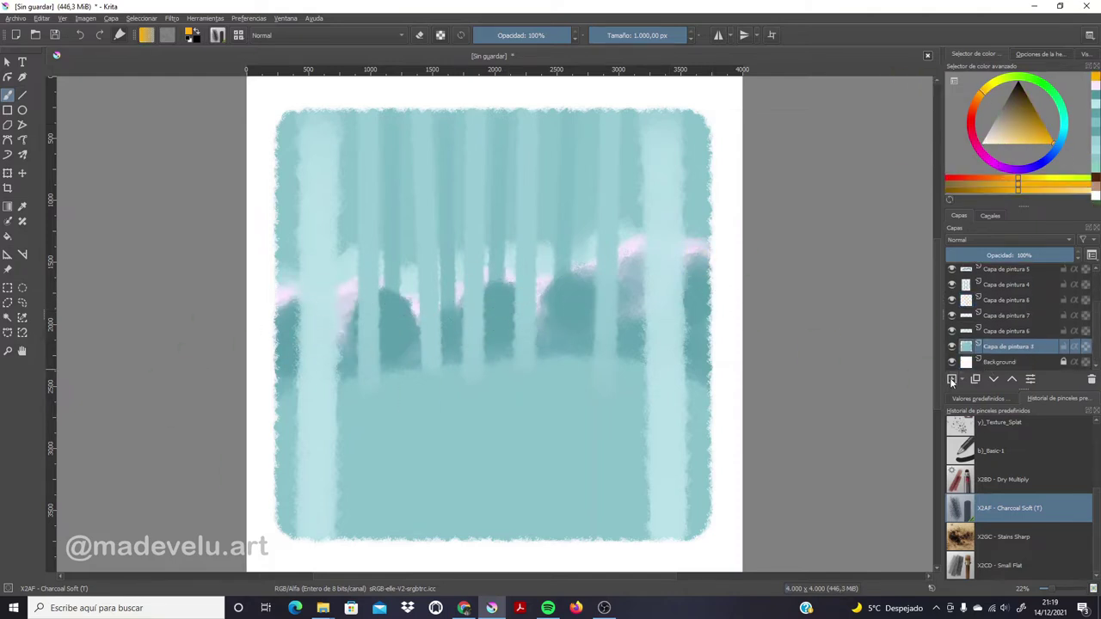
click(951, 378)
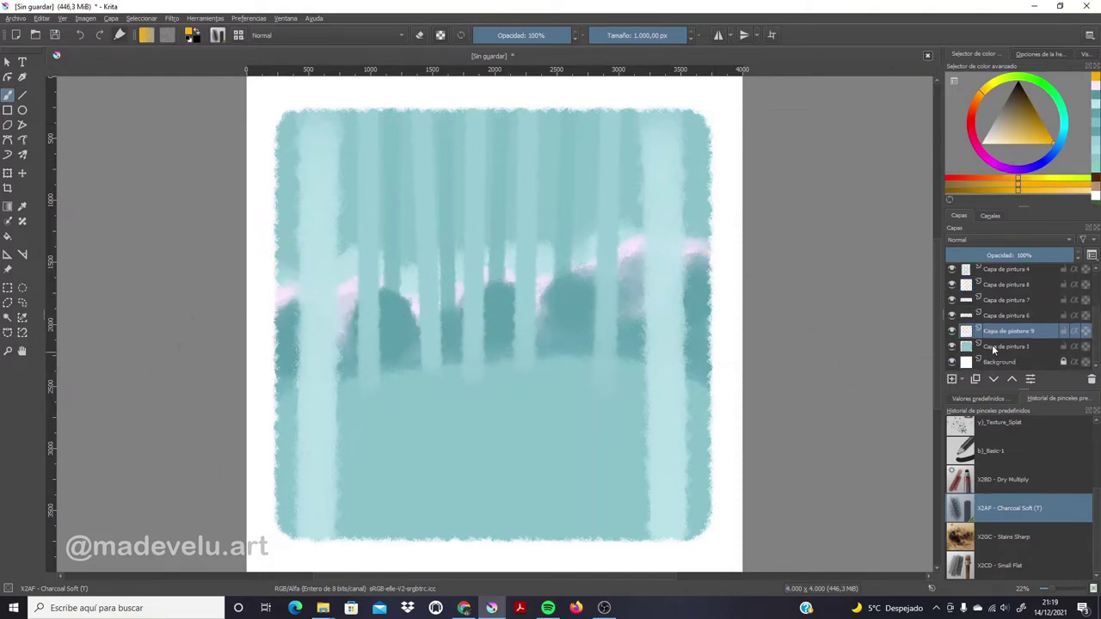
drag(701, 211, 509, 245)
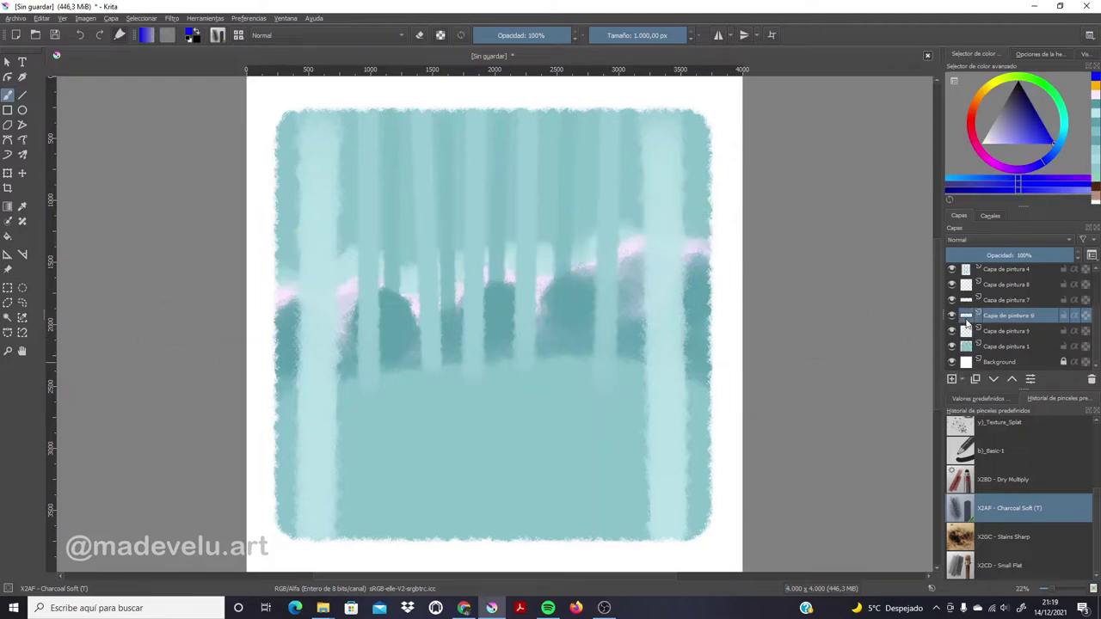
- On Capa de pintura 3, sample a light teal and paint slender teal trunks with a smaller brush
click(951, 300)
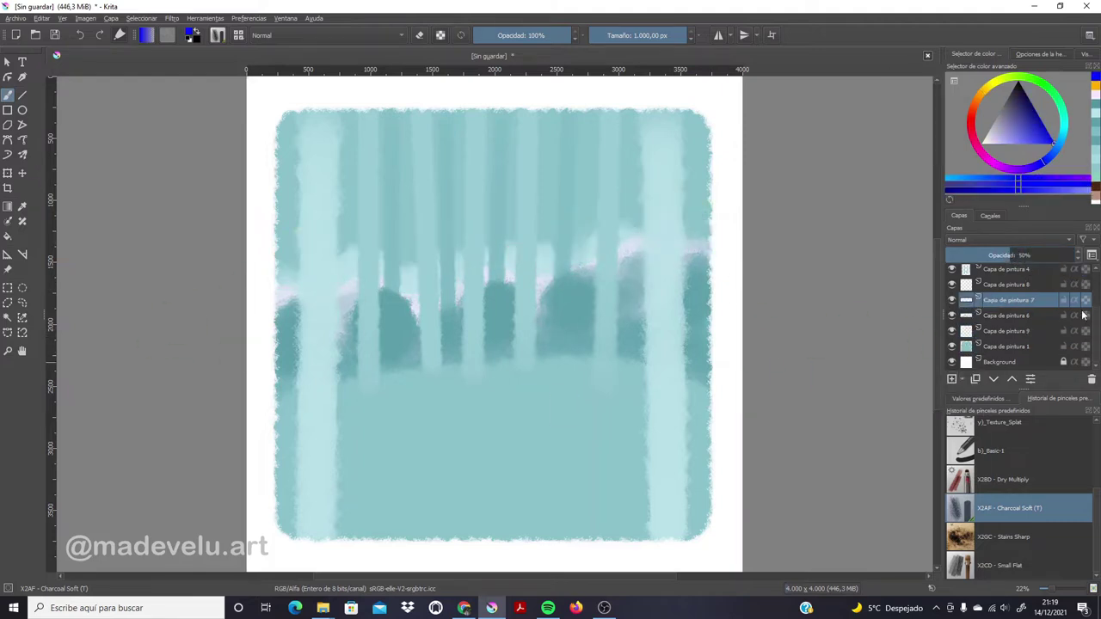
scroll(1066, 310, up, 5)
click(1062, 318)
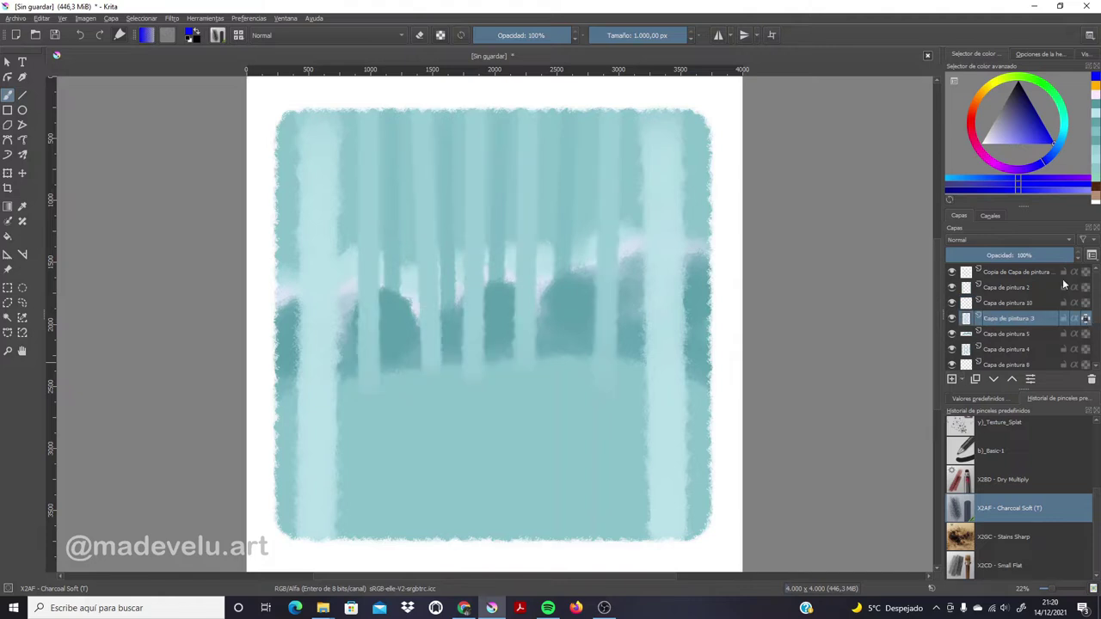
ctrl+click(350, 110)
drag(353, 95, 362, 318)
key(bracketleft)
key(bracketleft)
key(bracketleft)
drag(413, 120, 416, 376)
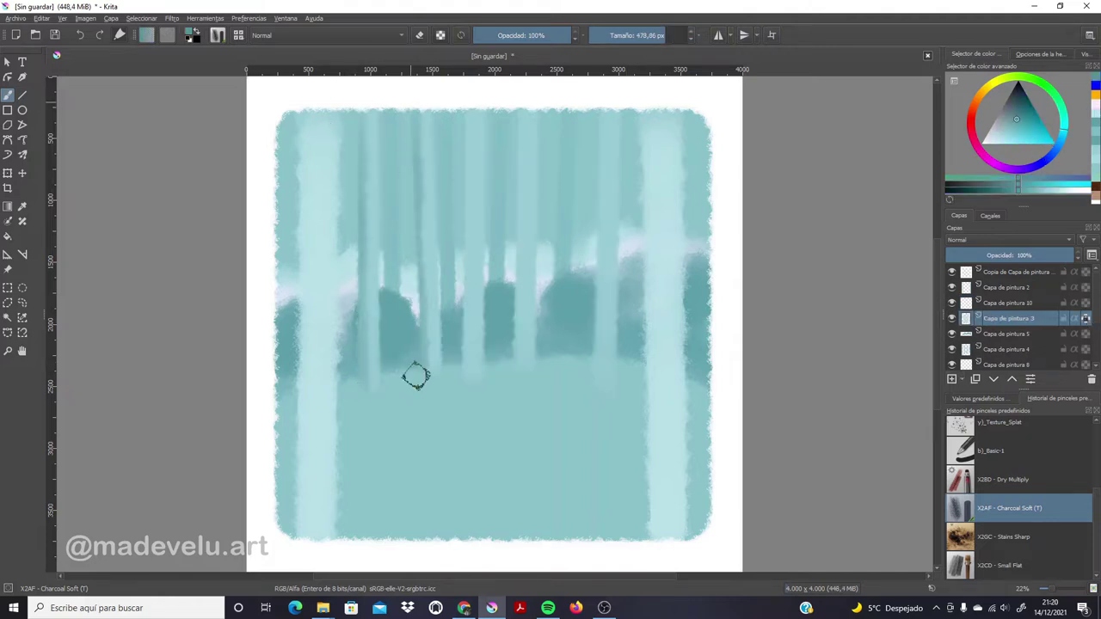
drag(464, 111, 454, 368)
drag(513, 112, 506, 384)
drag(596, 112, 595, 248)
drag(594, 193, 595, 353)
key(ctrl+z)
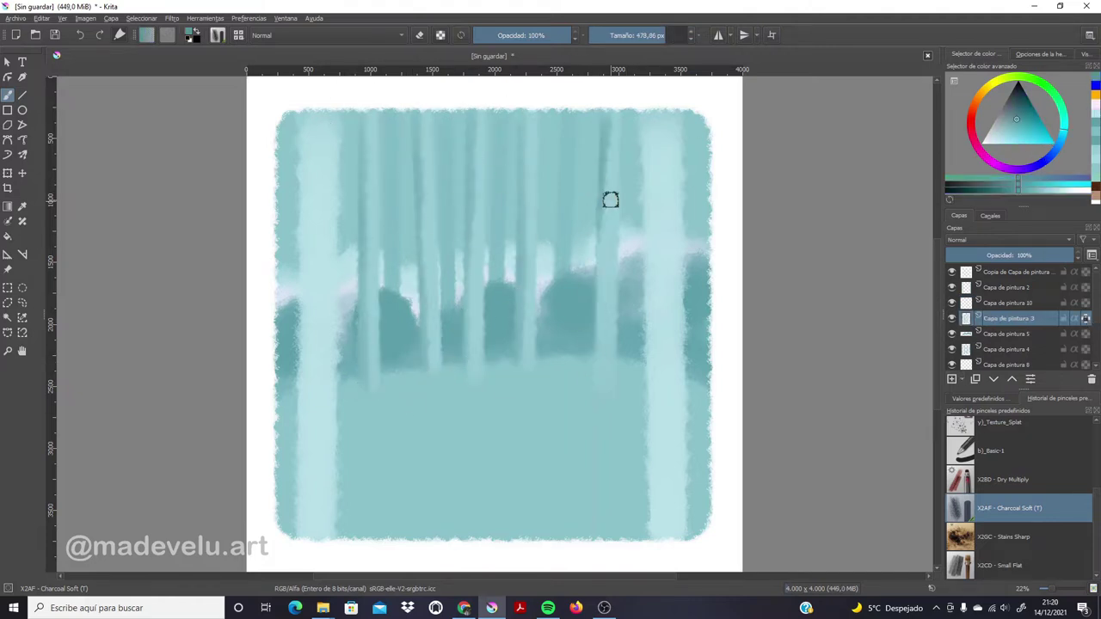
- Paint thinner pale teal trunks between them using an even smaller brush
click(998, 142)
key(bracketleft)
drag(375, 110, 375, 249)
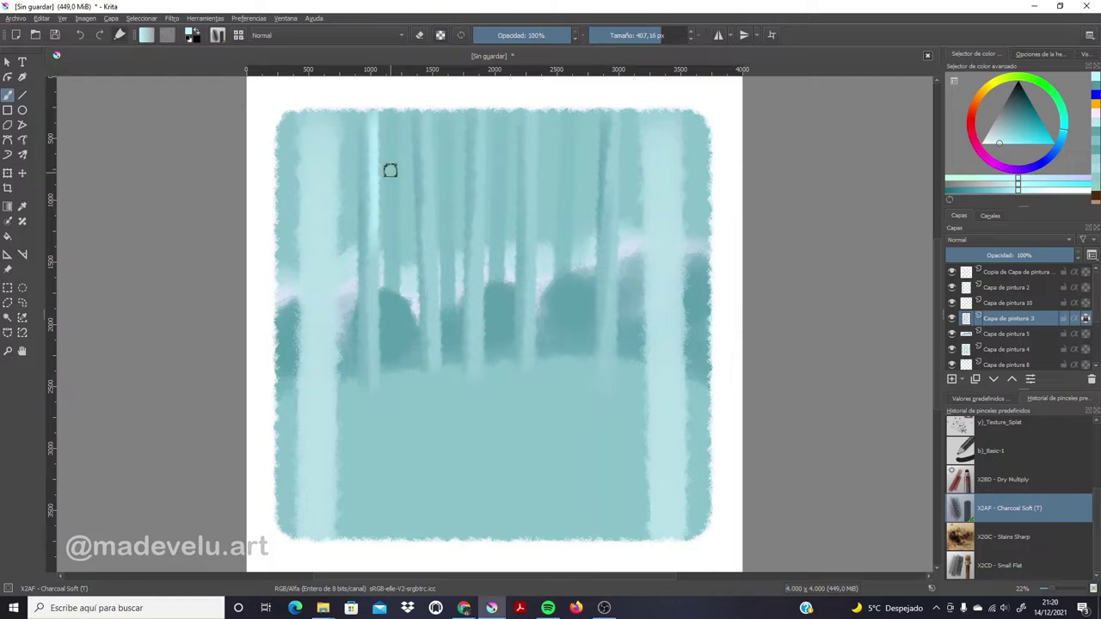
drag(436, 110, 434, 361)
drag(486, 112, 483, 363)
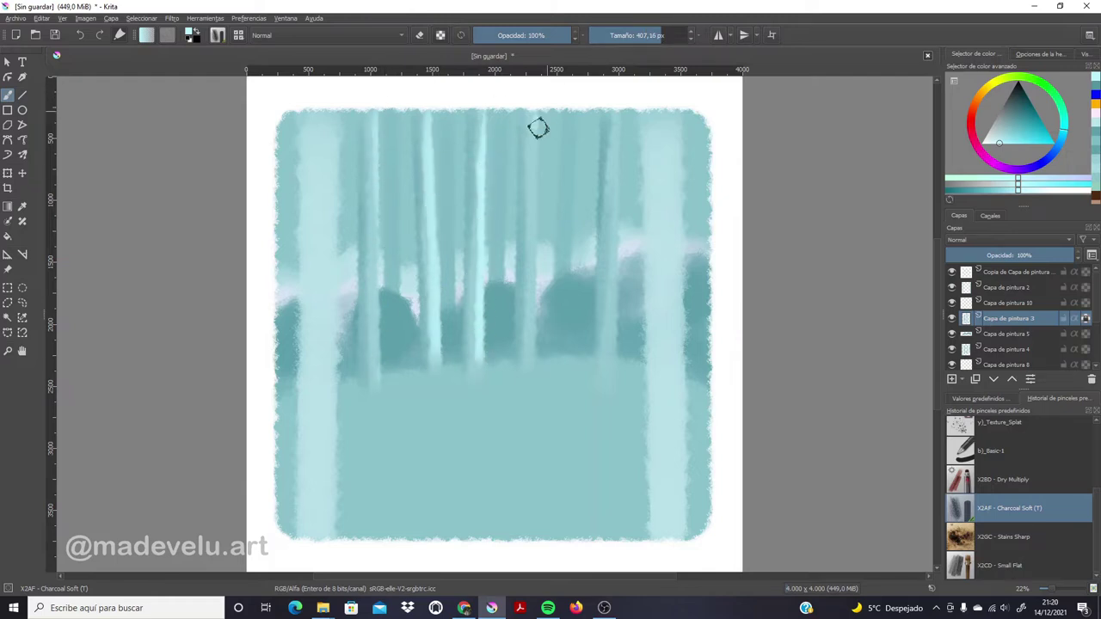
drag(537, 127, 535, 361)
drag(613, 112, 614, 358)
key(ctrl+z)
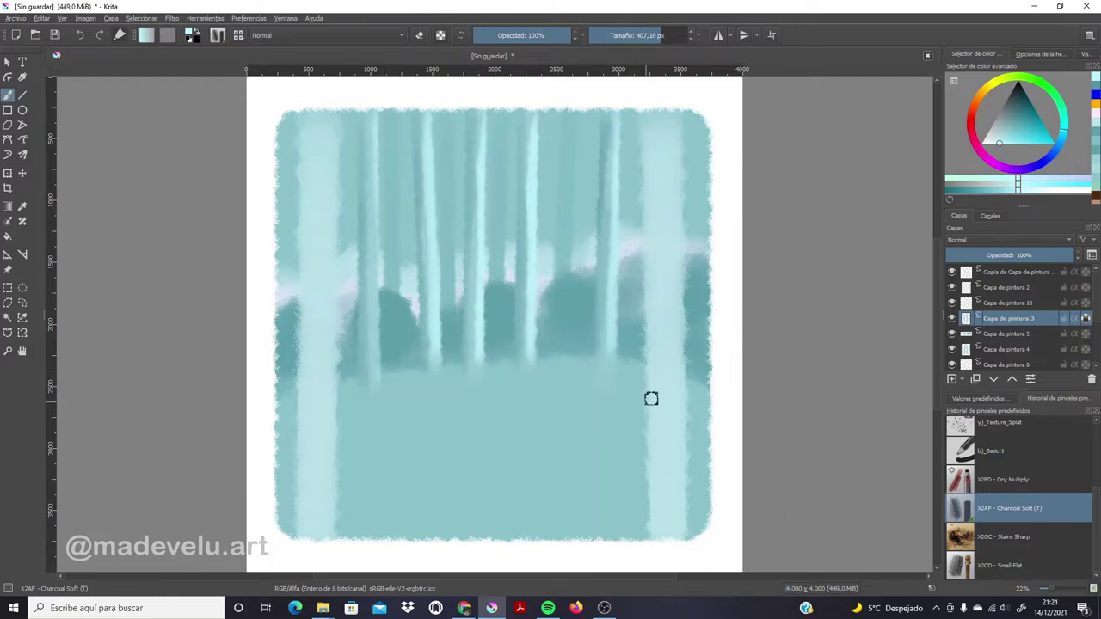
click(989, 305)
- Extend the dark teal bush row leftward and add a wavy bush on the right
drag(299, 380, 559, 357)
key(ctrl+z)
key(ctrl+z)
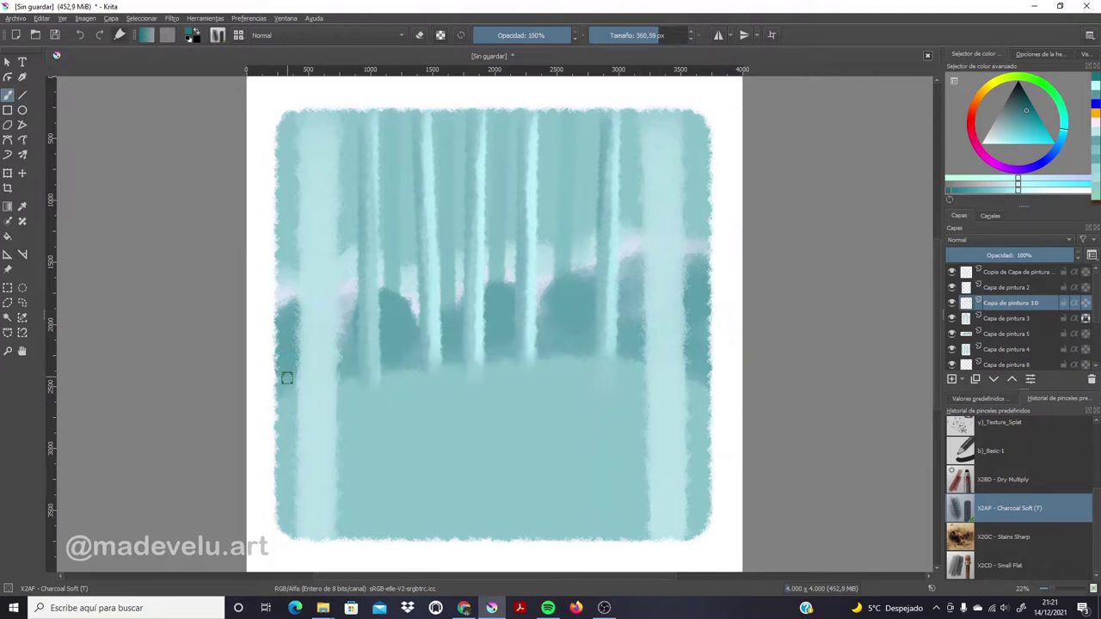
mouse_move(266, 367)
mouse_down()
mouse_move(292, 387)
mouse_move(405, 370)
mouse_move(350, 365)
mouse_up()
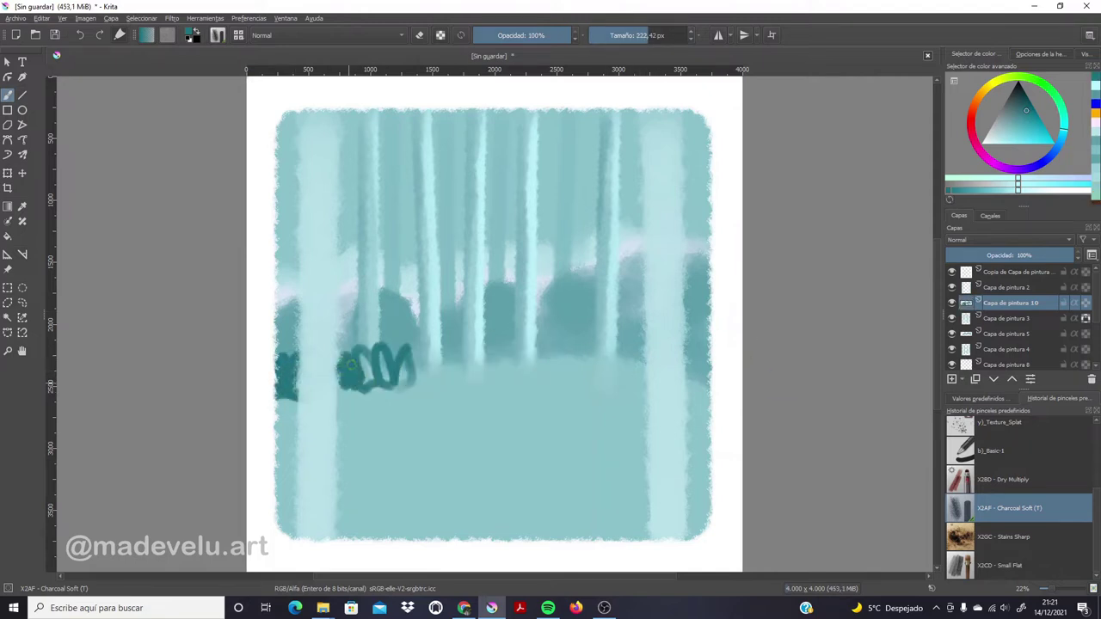
drag(417, 361, 446, 368)
drag(502, 357, 641, 350)
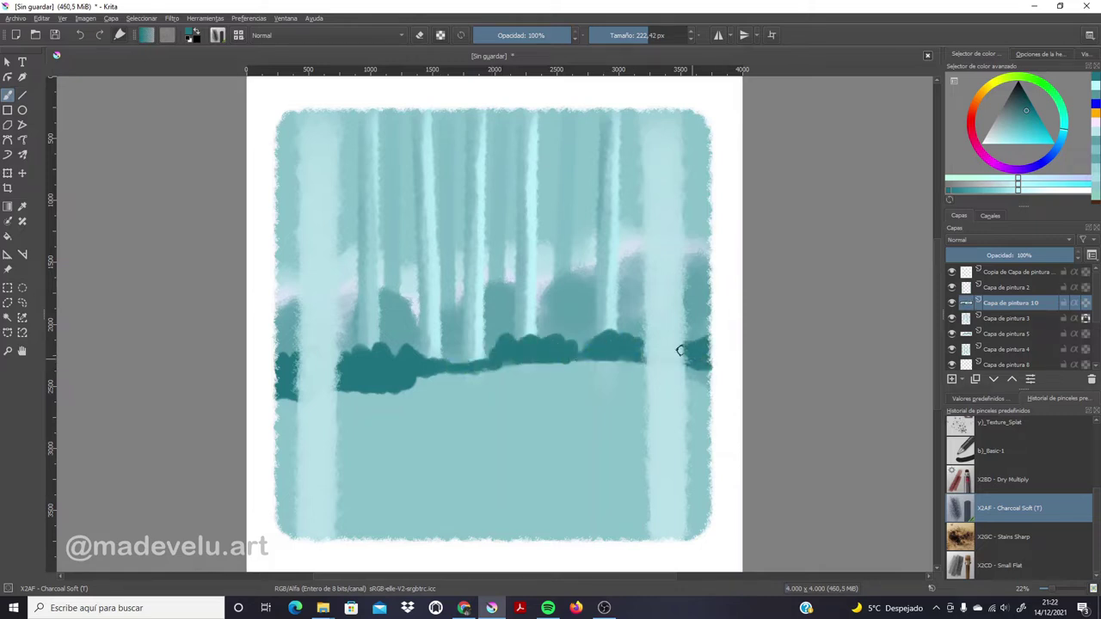
- On Capa de pintura 2, shade both foreground trunks with dark teal strokes
click(1011, 287)
drag(332, 109, 270, 442)
key(ctrl+z)
drag(271, 127, 297, 537)
drag(644, 110, 637, 464)
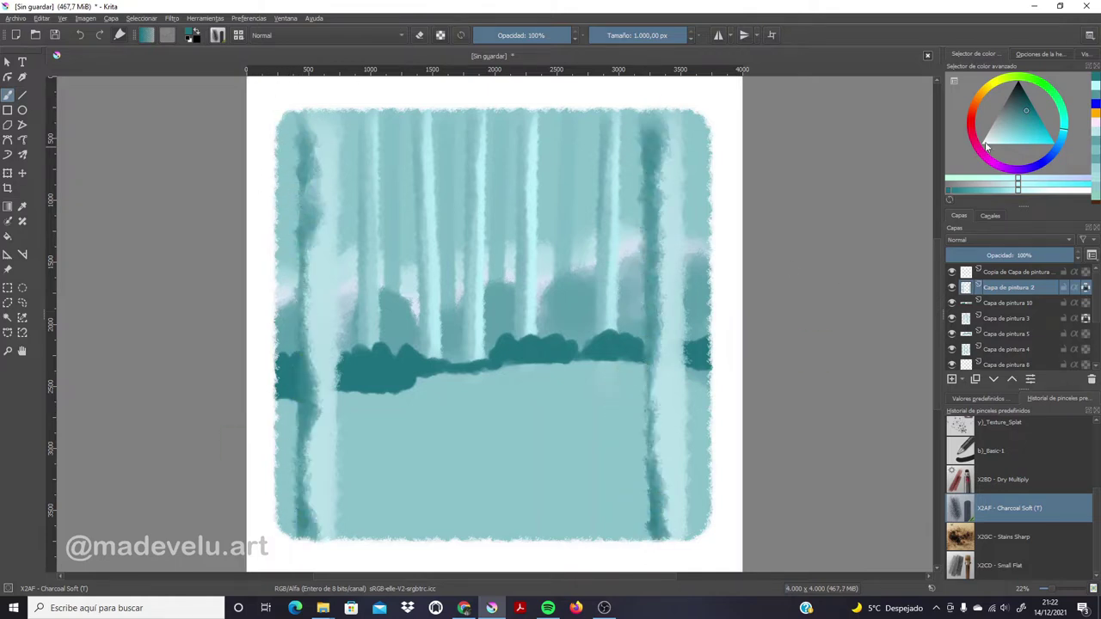
- Add pale pinkish-white highlights down both foreground trunks, then shrink the brush to about 324 px
ctrl+click(340, 290)
drag(344, 129, 331, 314)
mouse_move(362, 184)
mouse_down()
mouse_move(318, 275)
mouse_move(344, 430)
mouse_move(331, 538)
mouse_up()
mouse_move(683, 538)
mouse_down()
mouse_move(691, 405)
mouse_move(679, 116)
mouse_up()
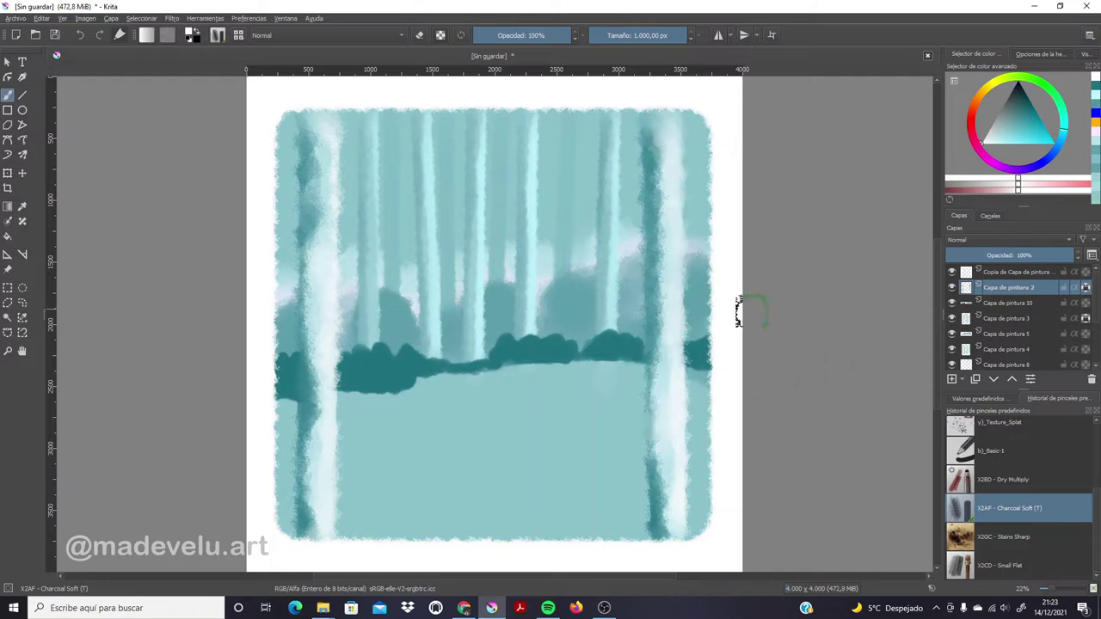
ctrl+click(685, 140)
drag(731, 202, 682, 317)
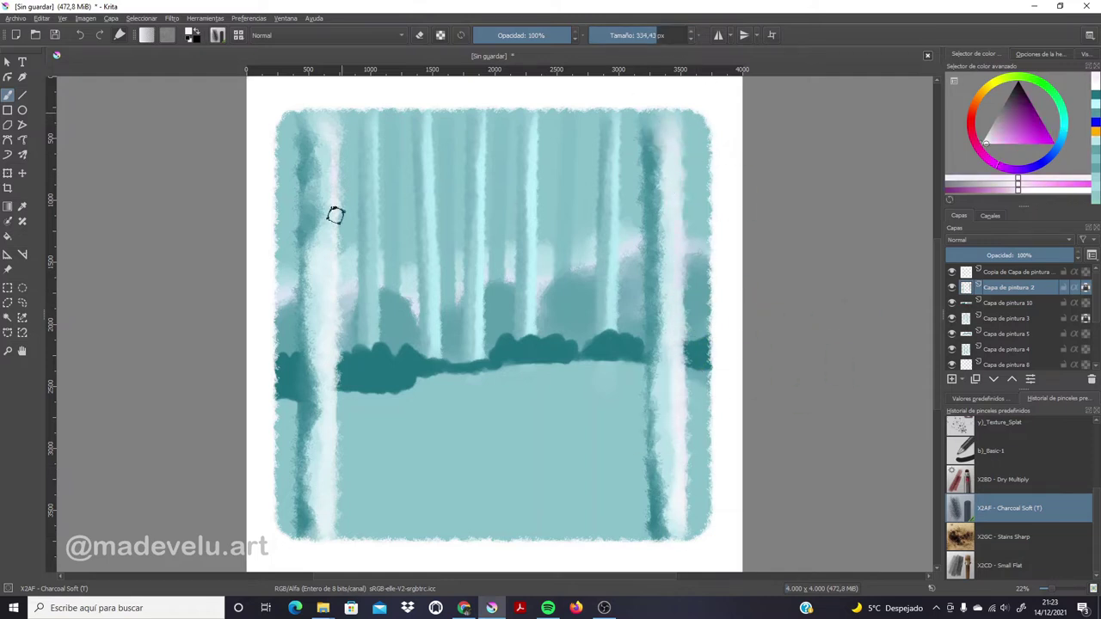
scroll(1019, 326, down, 2)
scroll(951, 325, down, 3)
click(1006, 273)
- Pick a light teal, set the brush to about 175 px and select Capa de pintura 3
ctrl+click(570, 135)
click(638, 35)
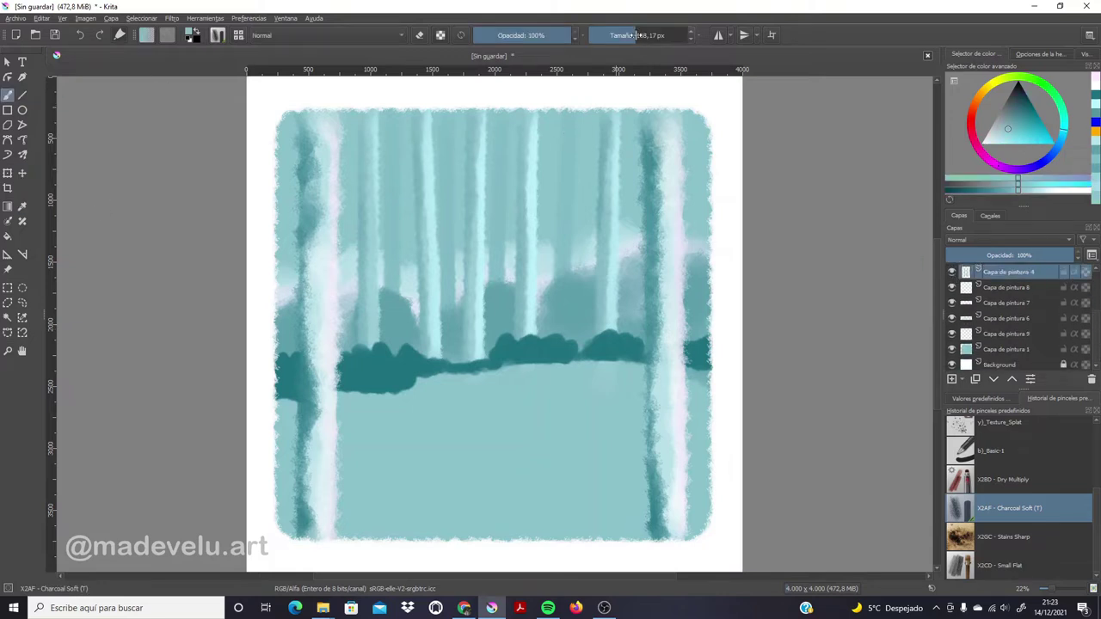
drag(637, 35, 645, 35)
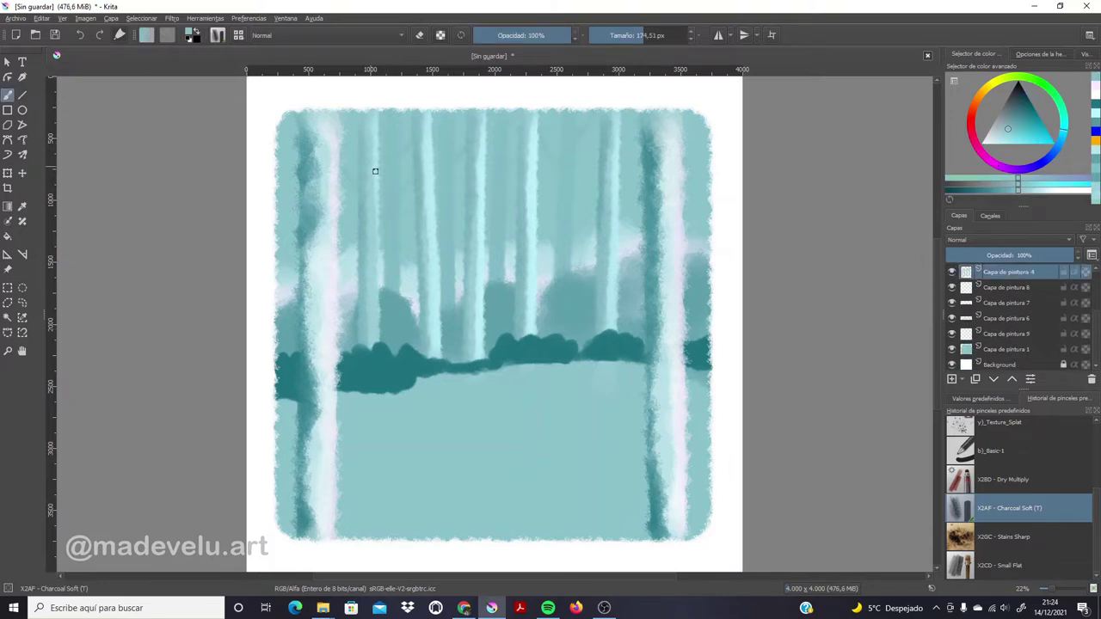
click(993, 319)
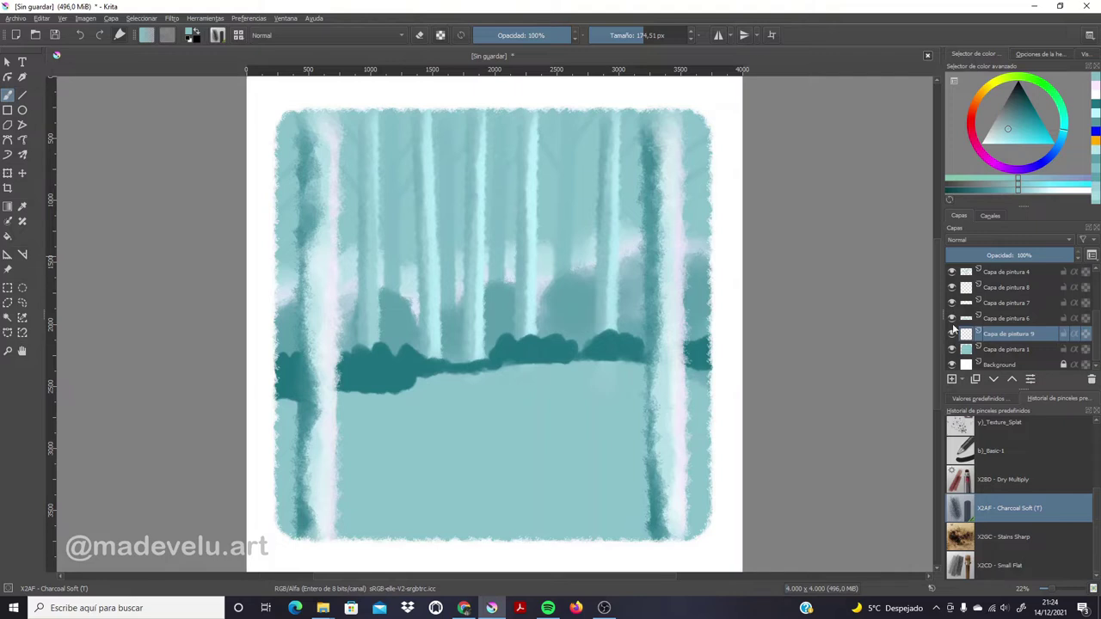
scroll(993, 327, up, 2)
click(1002, 307)
- Sample teal from the canvas and paint light branches on the upper trees at about 49 px
click(484, 125)
key(b)
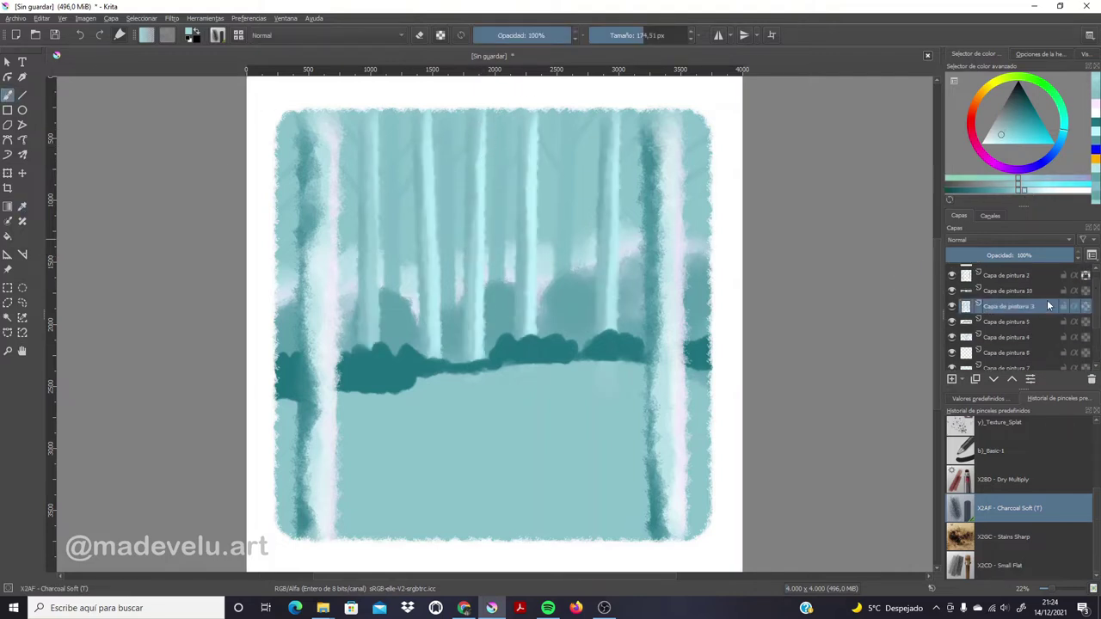
drag(510, 120, 487, 156)
ctrl+click(483, 162)
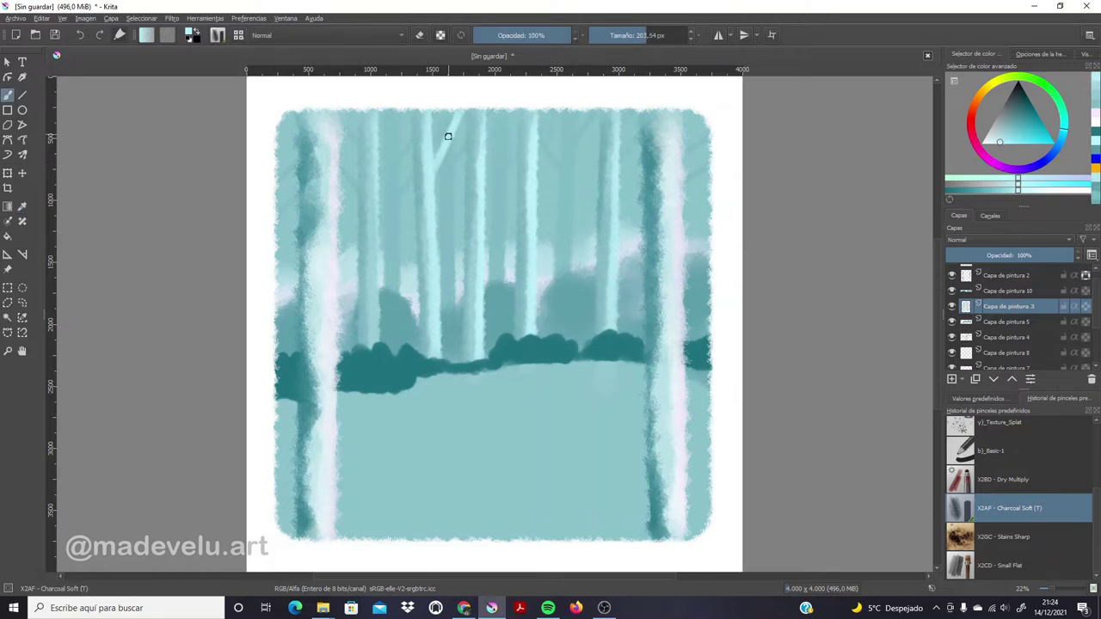
drag(447, 136, 462, 111)
drag(486, 168, 533, 113)
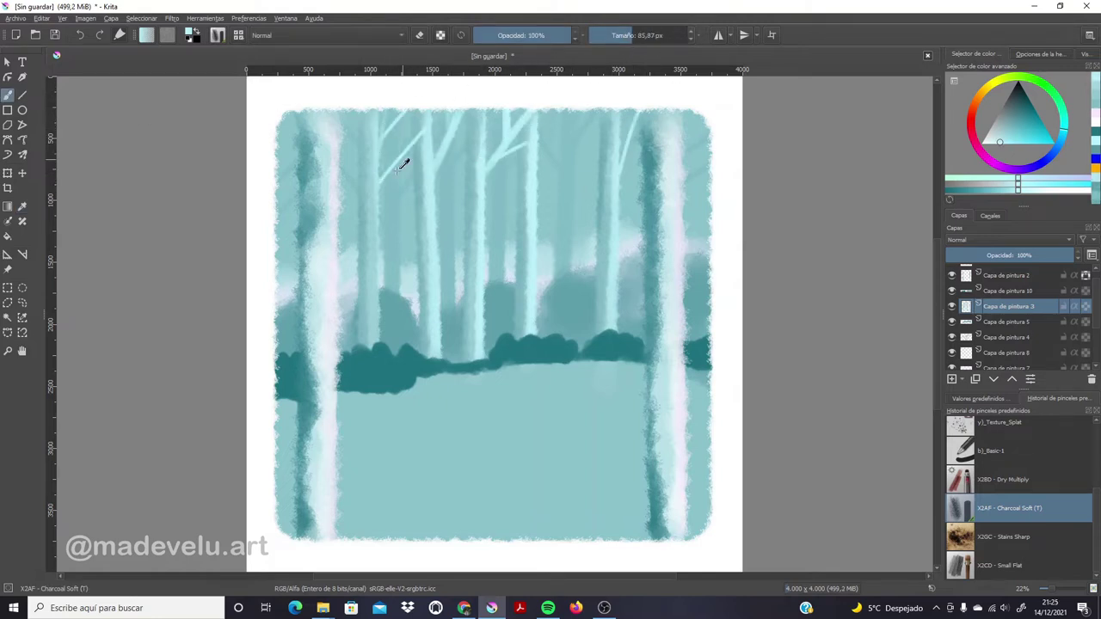
- Paint a diagonal branch on the upper-right trees and pick a light colour on Capa de pintura 10
click(368, 177)
key(b)
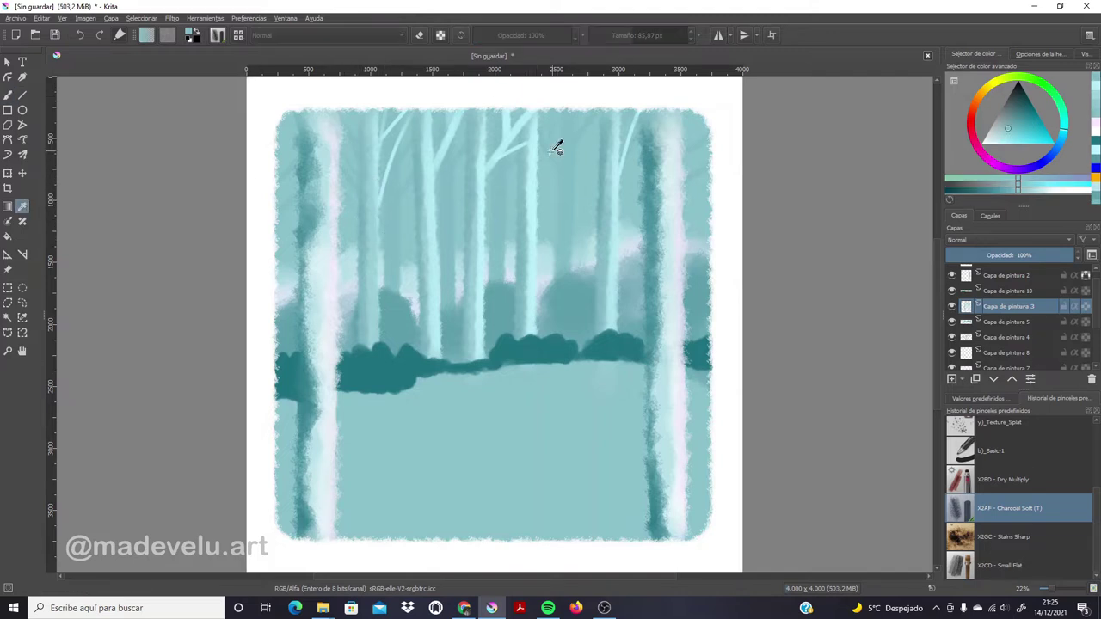
ctrl+click(535, 178)
drag(536, 186, 616, 94)
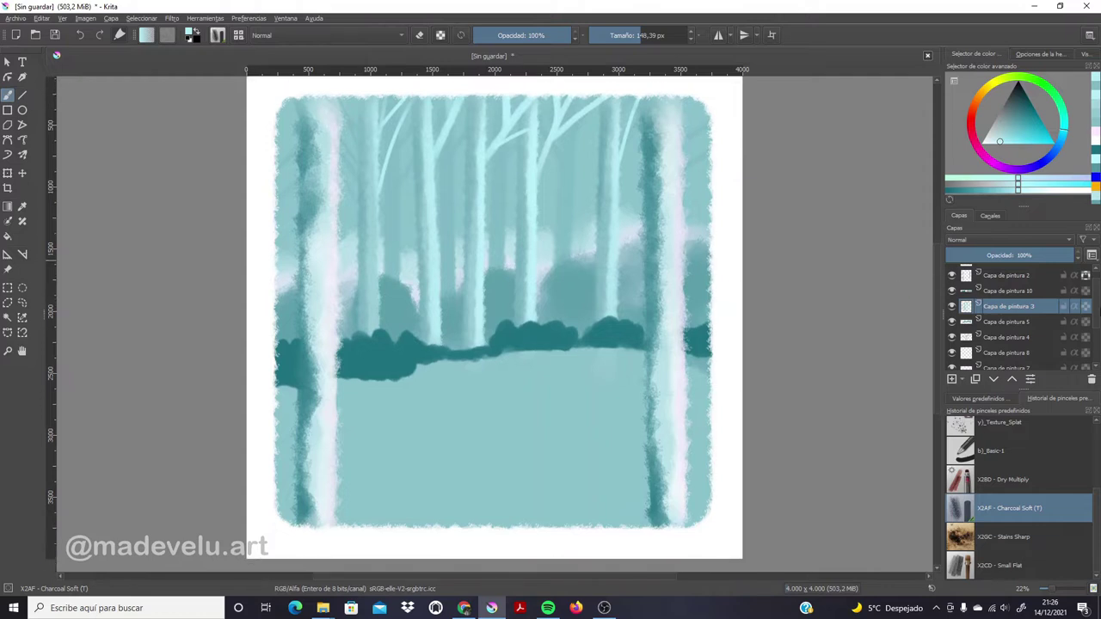
click(1041, 305)
click(987, 177)
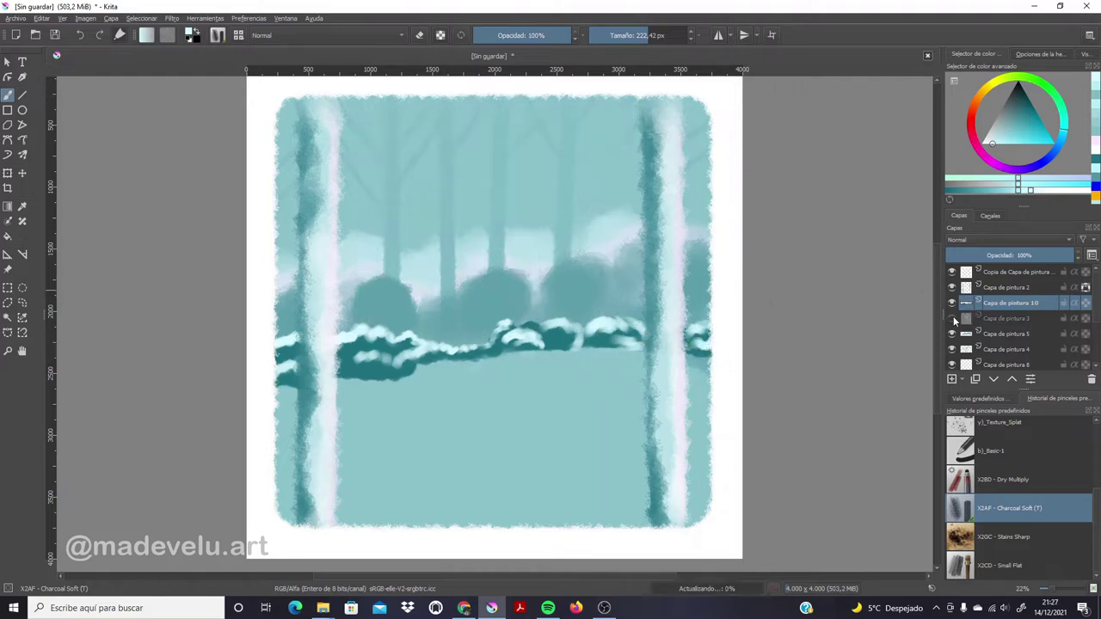
click(1032, 318)
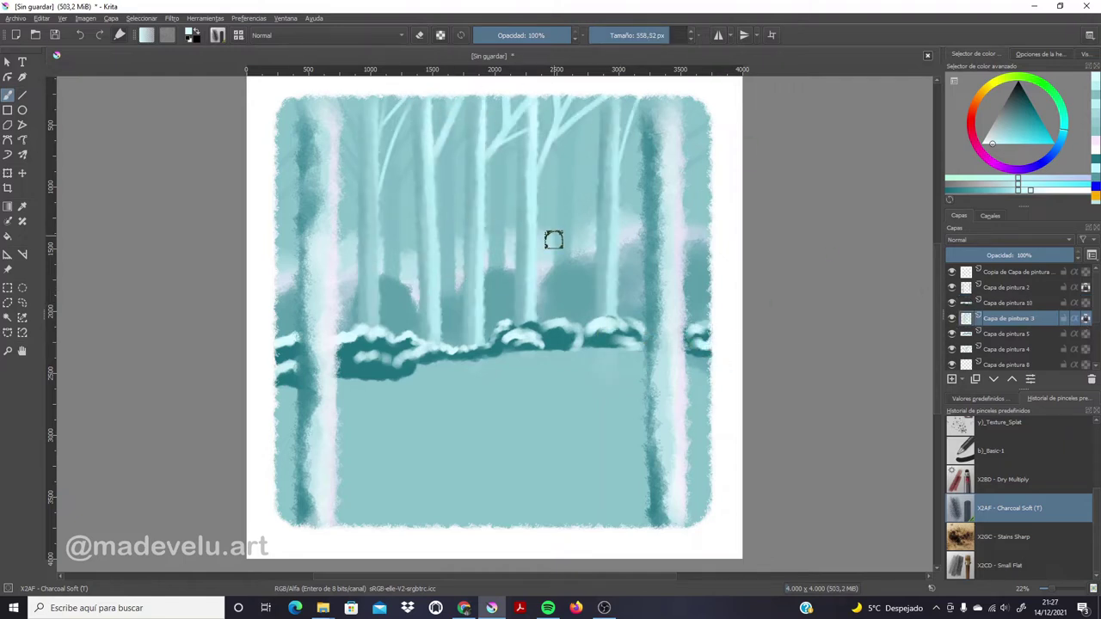
- Add a new layer above the base colour and try light strokes across the top trees
scroll(1032, 326, down, 2)
click(1011, 346)
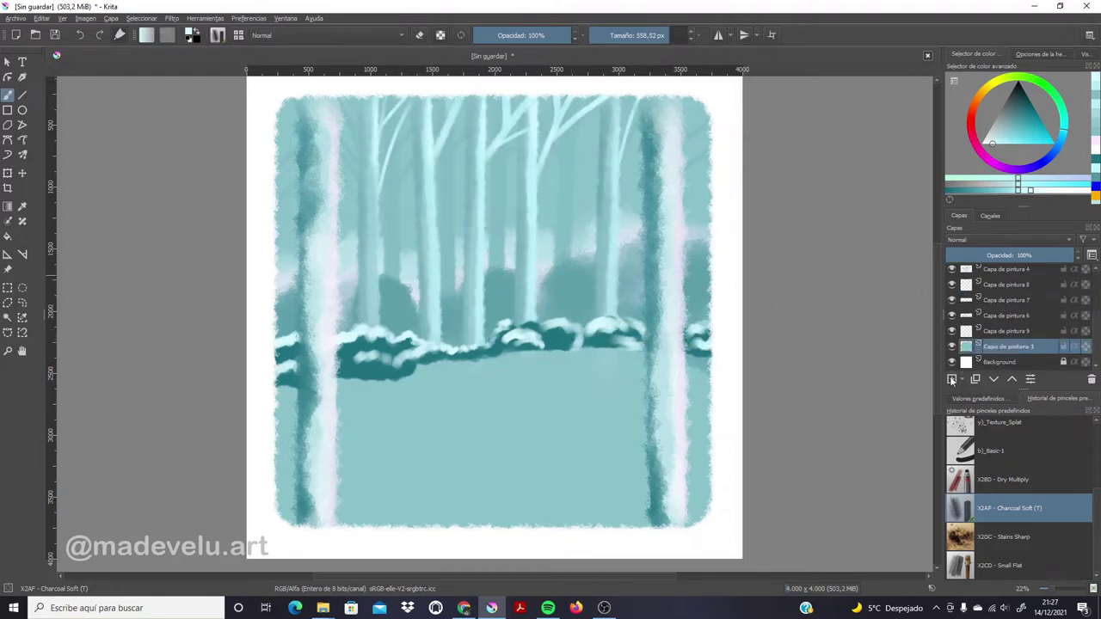
click(1023, 129)
drag(628, 35, 688, 35)
drag(301, 129, 538, 115)
key(ctrl+z)
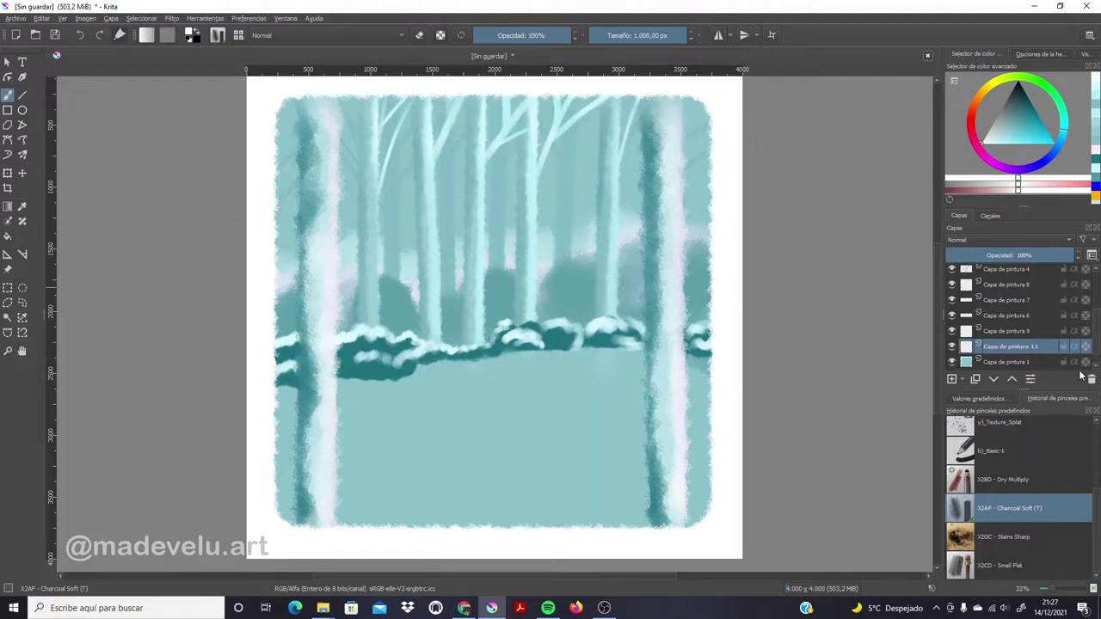
- Spray a soft pale greyish-cyan haze across the middle trees with Airbrush Soft
click(978, 398)
click(1047, 443)
mouse_move(504, 246)
mouse_down()
mouse_move(278, 246)
mouse_move(713, 246)
mouse_move(542, 244)
mouse_up()
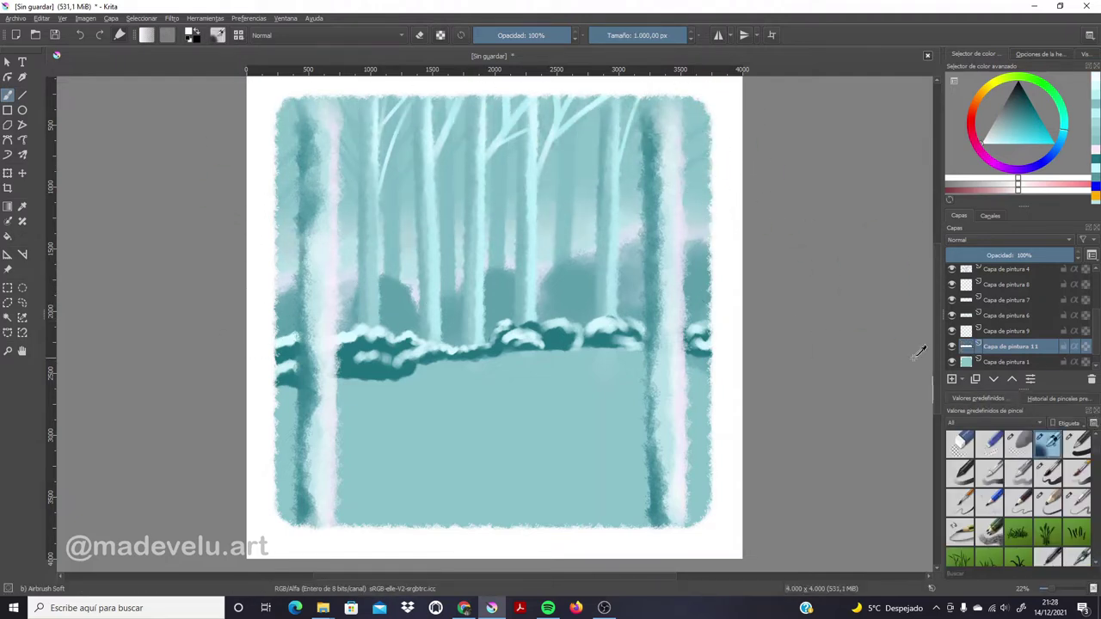
key(ctrl+z)
drag(1036, 143, 1000, 135)
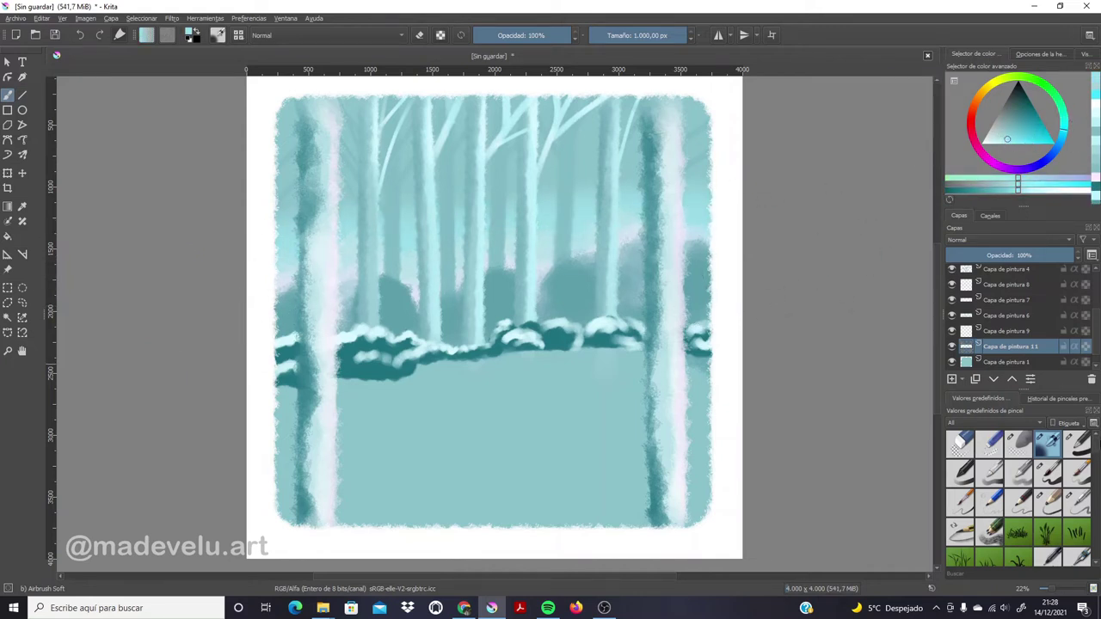
- Return to Charcoal Soft at about 229 px and hide the snowy bush layer
click(1058, 398)
click(1006, 507)
ctrl+click(319, 369)
drag(688, 35, 654, 36)
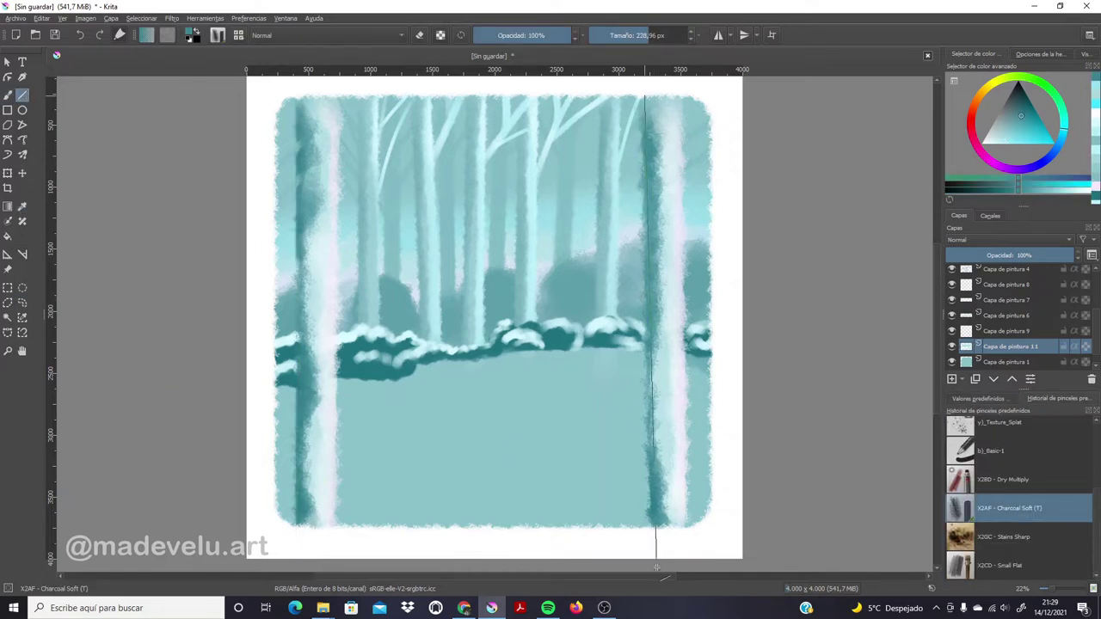
scroll(1098, 497, up, 1)
scroll(1098, 497, up, 1)
scroll(1015, 327, up, 3)
click(1006, 334)
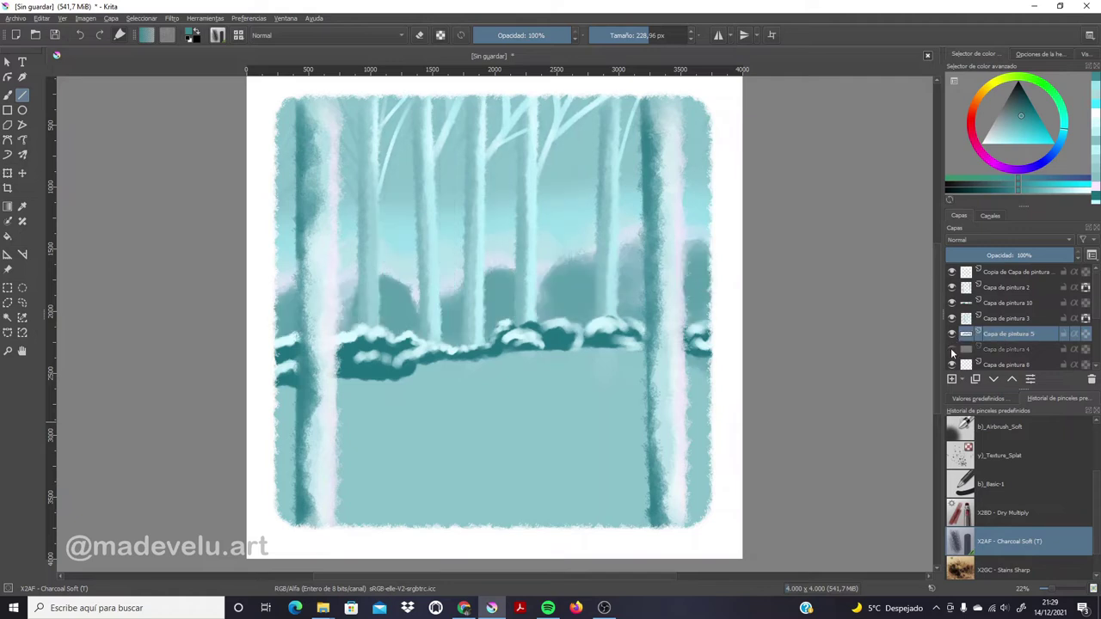
click(952, 303)
- On a new layer, stamp dark leafy bushes on the left and right with the Stamp Leaves brush
key(Insert)
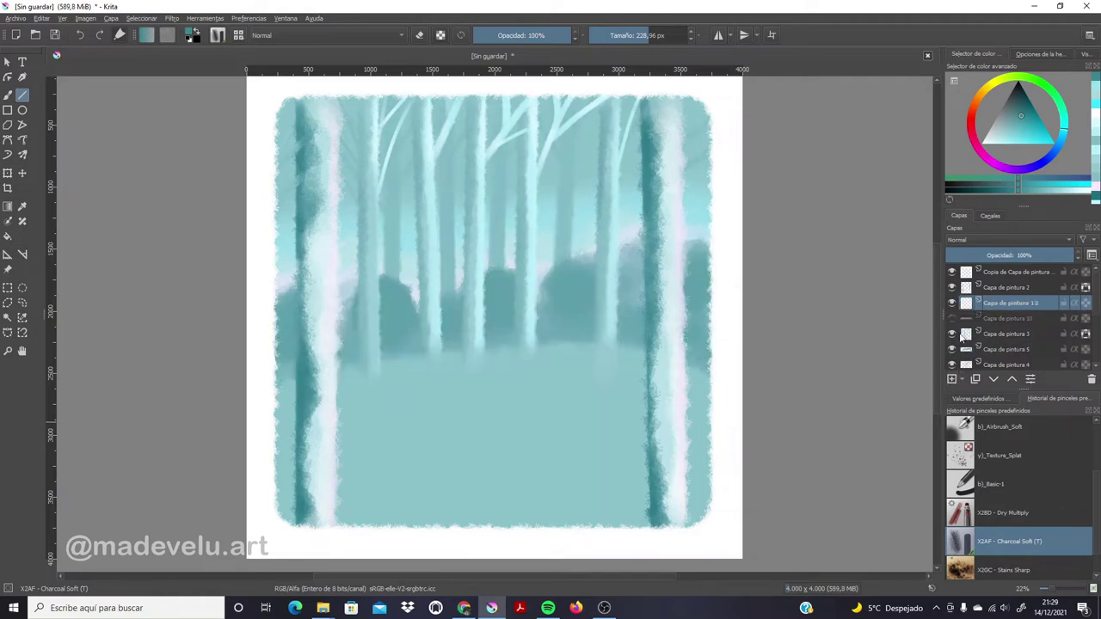
click(1048, 522)
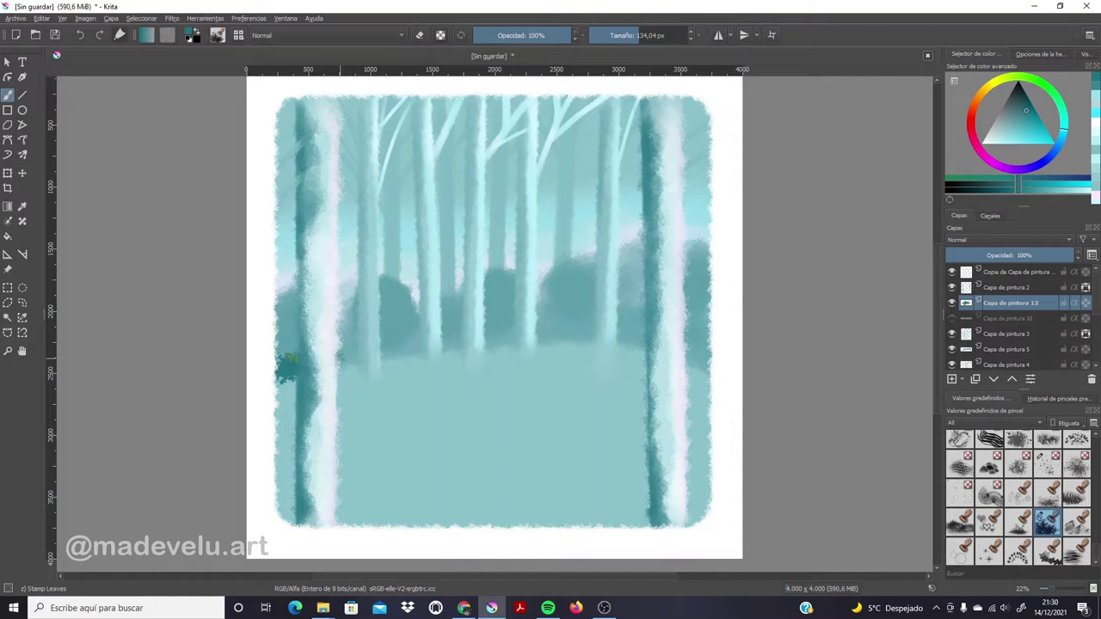
mouse_move(331, 355)
mouse_down()
mouse_move(426, 349)
mouse_move(394, 351)
mouse_move(381, 319)
mouse_move(263, 352)
mouse_up()
drag(422, 357, 481, 337)
mouse_move(576, 336)
mouse_down()
mouse_move(602, 322)
mouse_move(720, 315)
mouse_move(680, 351)
mouse_up()
- Fleck the bushes with lighter teal leaf highlights, mainly on the left bush
click(1027, 102)
mouse_move(612, 325)
mouse_down()
mouse_move(668, 352)
mouse_move(628, 314)
mouse_up()
click(985, 143)
drag(425, 344, 471, 331)
click(1021, 140)
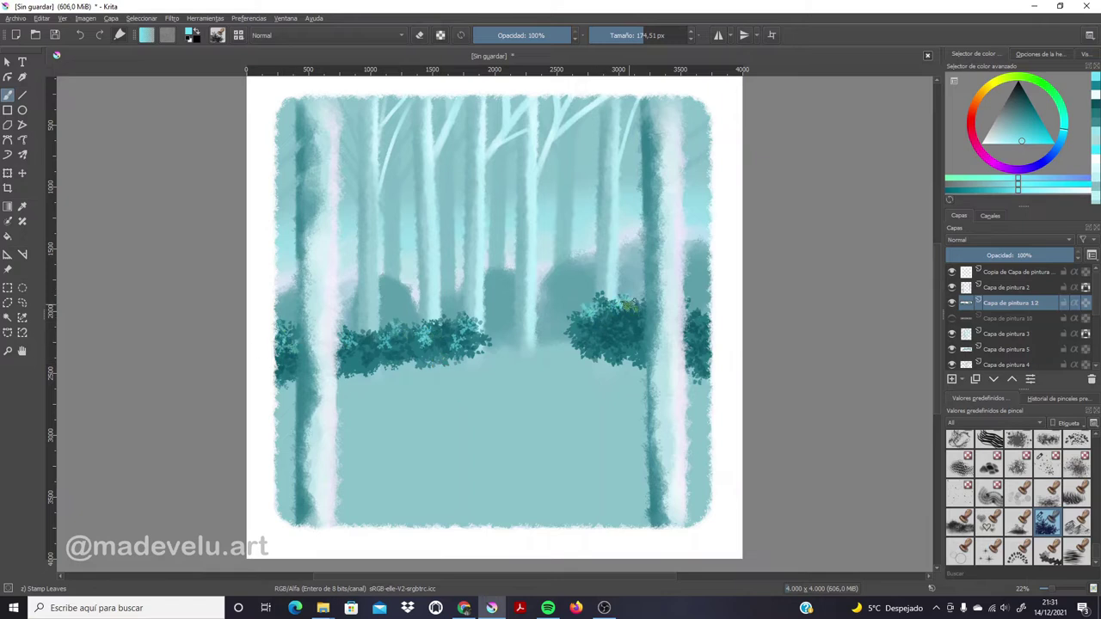
drag(393, 332, 440, 327)
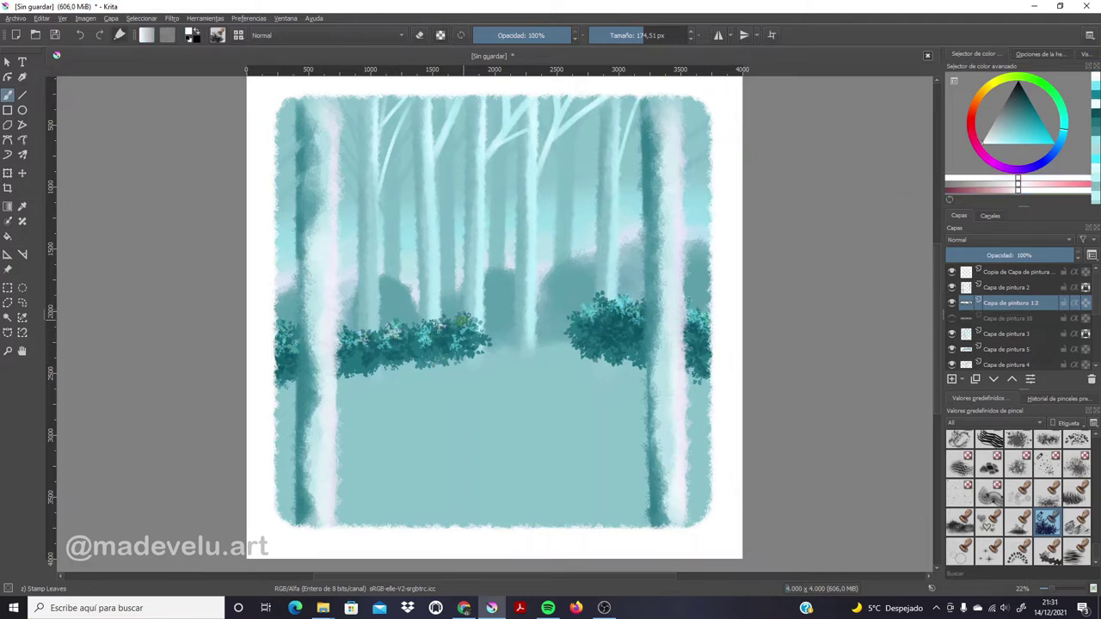
key(Insert)
- Paint the stag's white body and neck with the Pencil-4 Soft brush
key(slash)
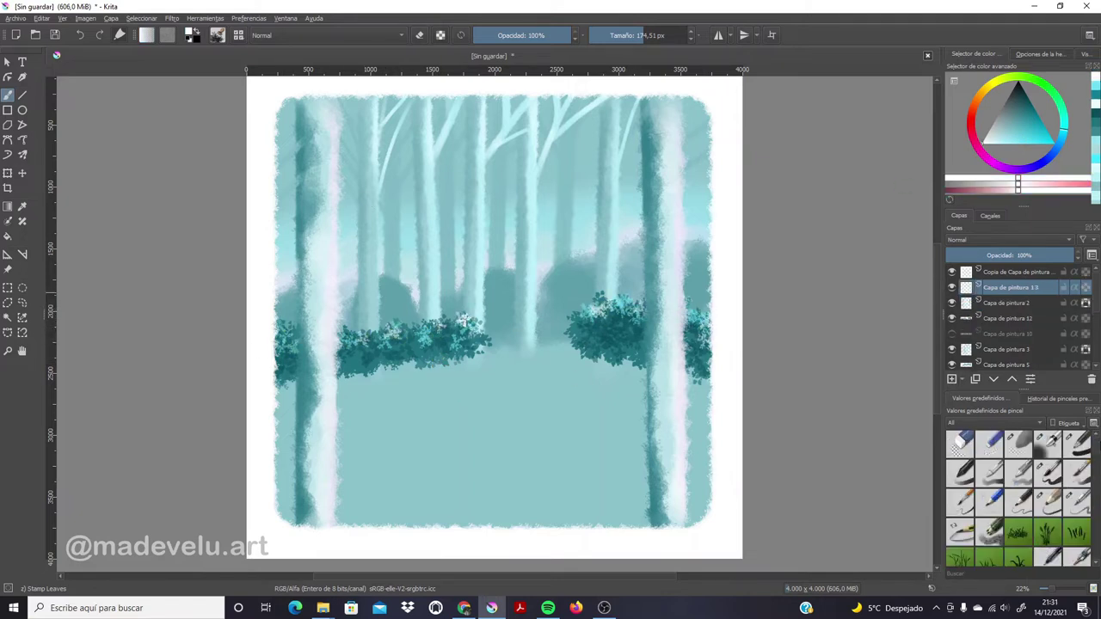
mouse_move(546, 306)
mouse_down()
mouse_move(536, 297)
mouse_move(516, 361)
mouse_move(444, 342)
mouse_move(457, 374)
mouse_up()
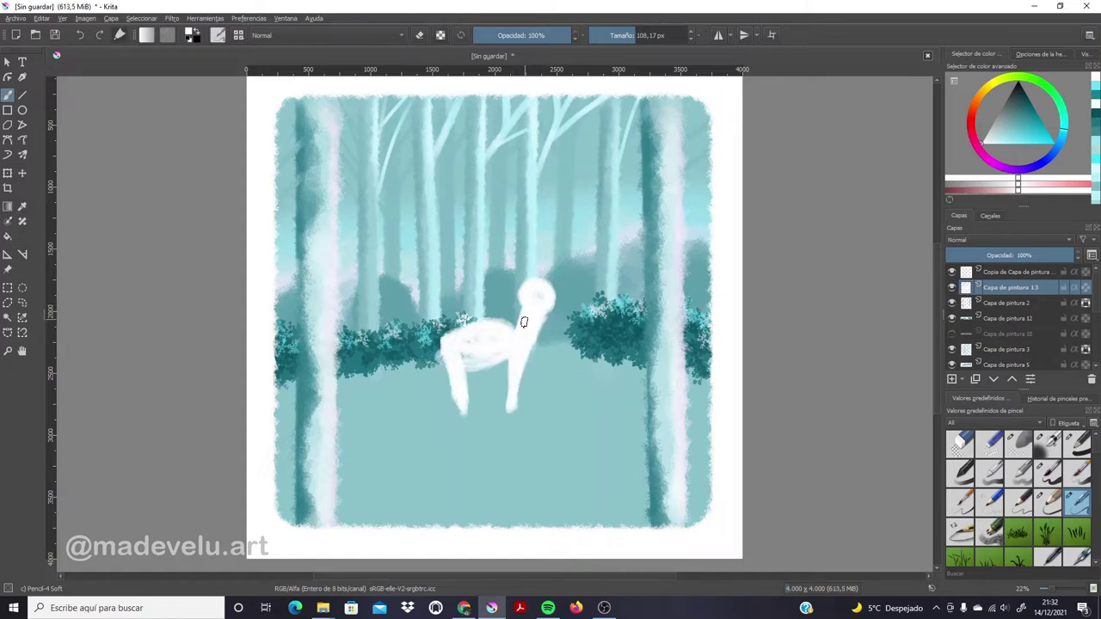
click(1022, 452)
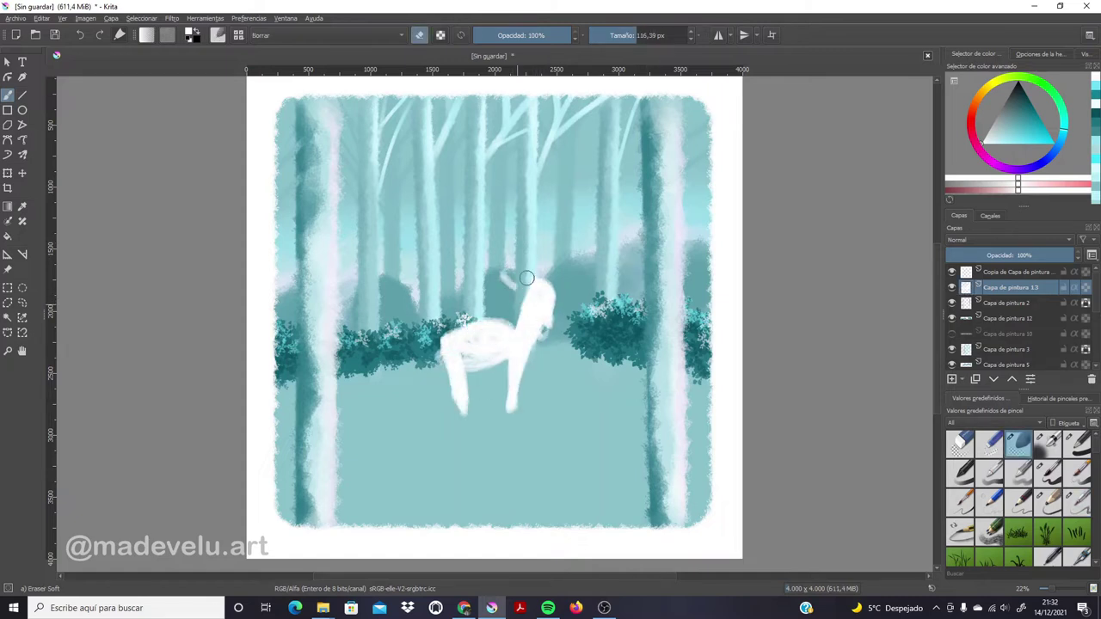
click(1079, 504)
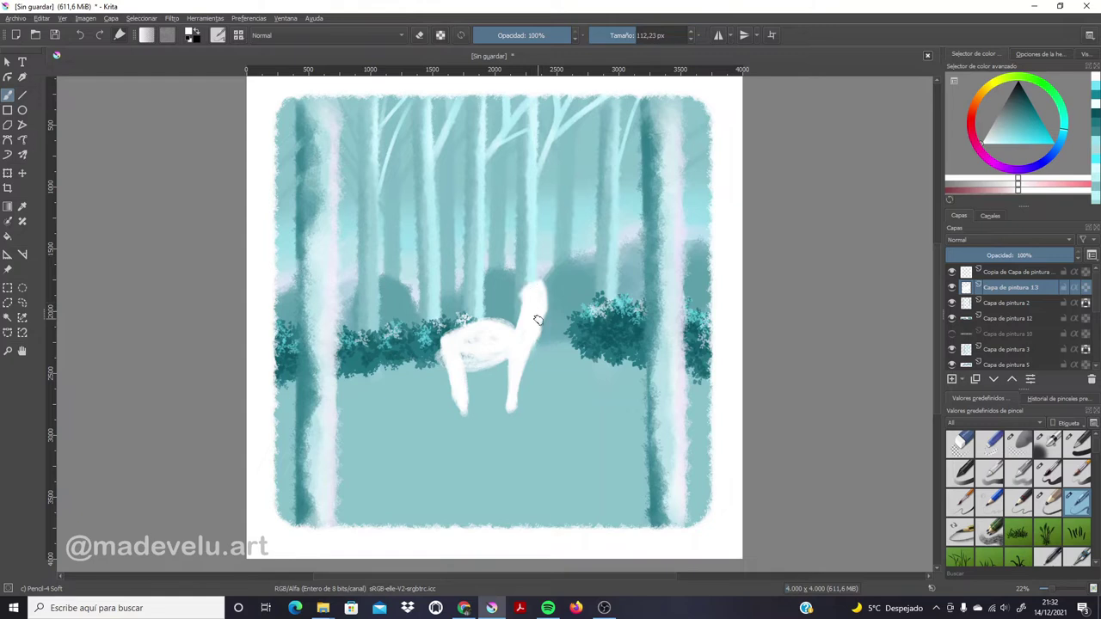
- Shrink the brush to about 48 px and pick a pale cyan for the ground
drag(524, 302, 532, 286)
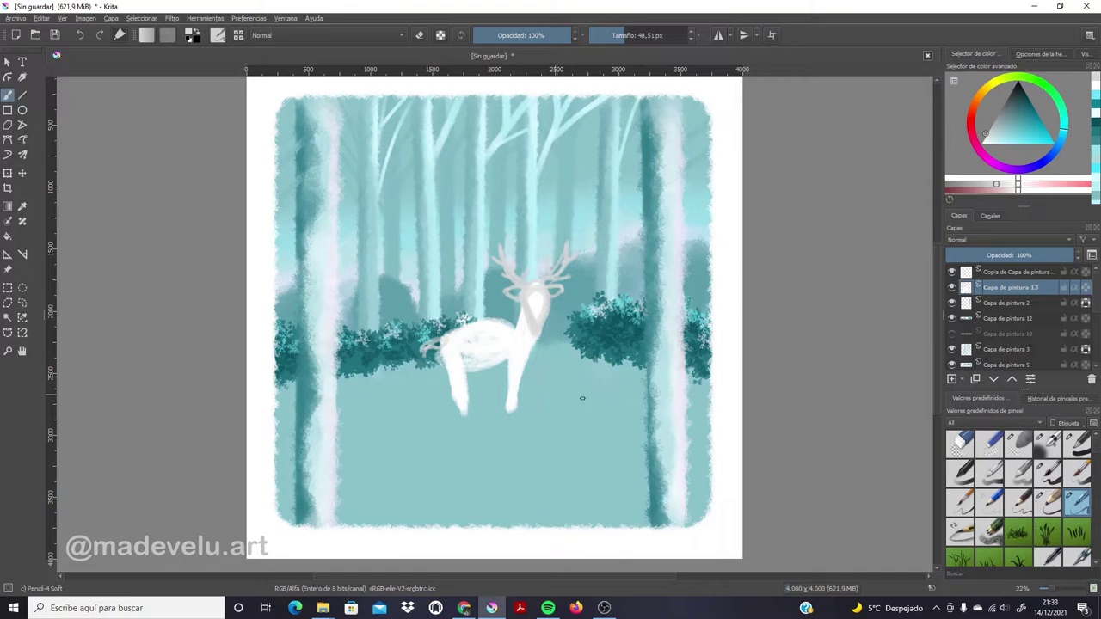
scroll(1011, 326, down, 3)
click(1010, 346)
click(998, 150)
- Paint a light cyan curved snowy ground band across the bottom of the forest
drag(402, 401, 717, 511)
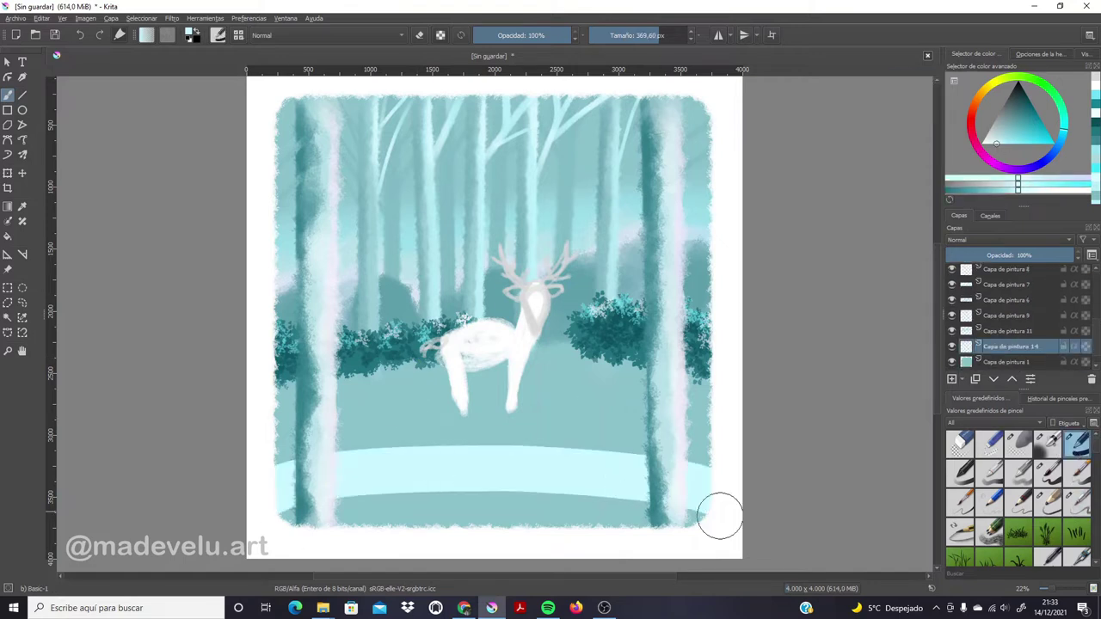
key(ctrl+z)
drag(430, 506, 728, 508)
key(ctrl+z)
drag(662, 487, 381, 459)
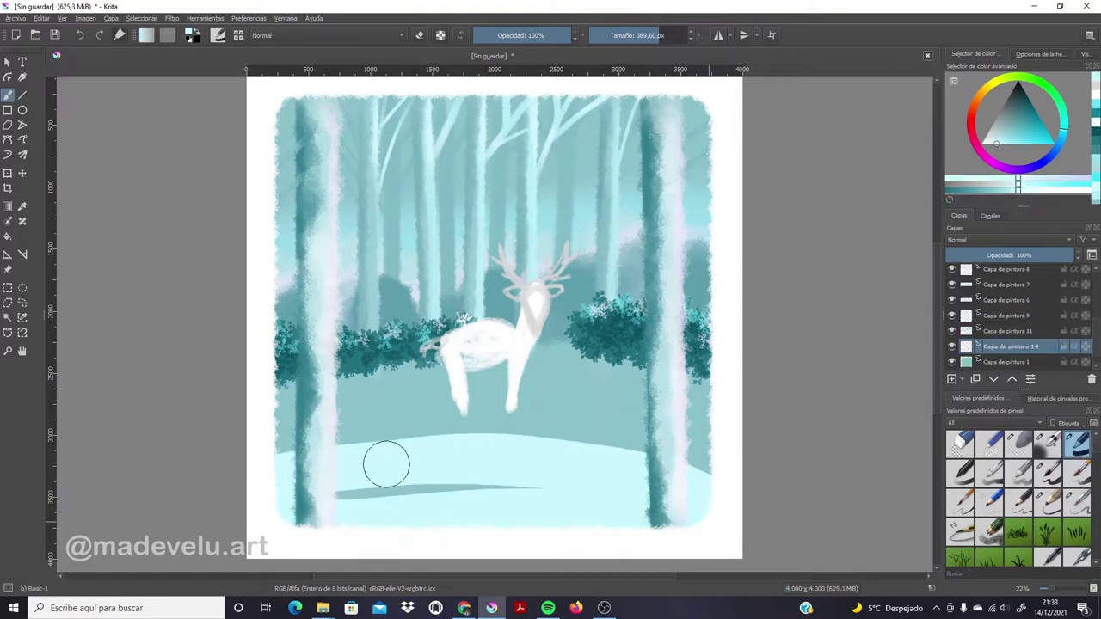
drag(996, 144, 1005, 141)
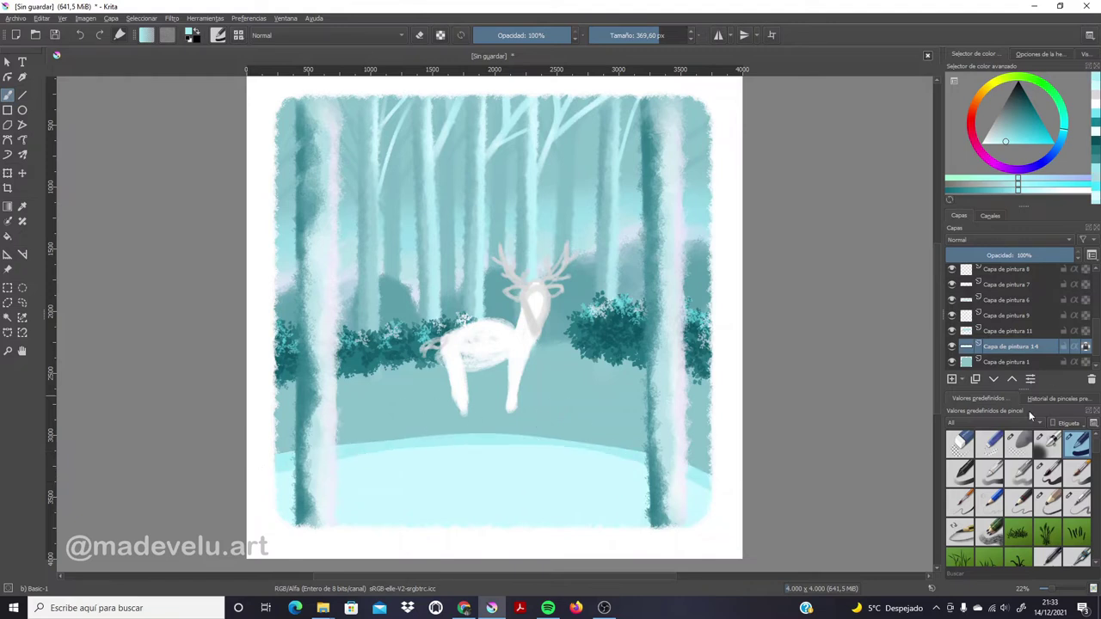
- Add near-white strokes on the snowy ground with the Charcoal Soft brush
click(1057, 399)
click(1009, 537)
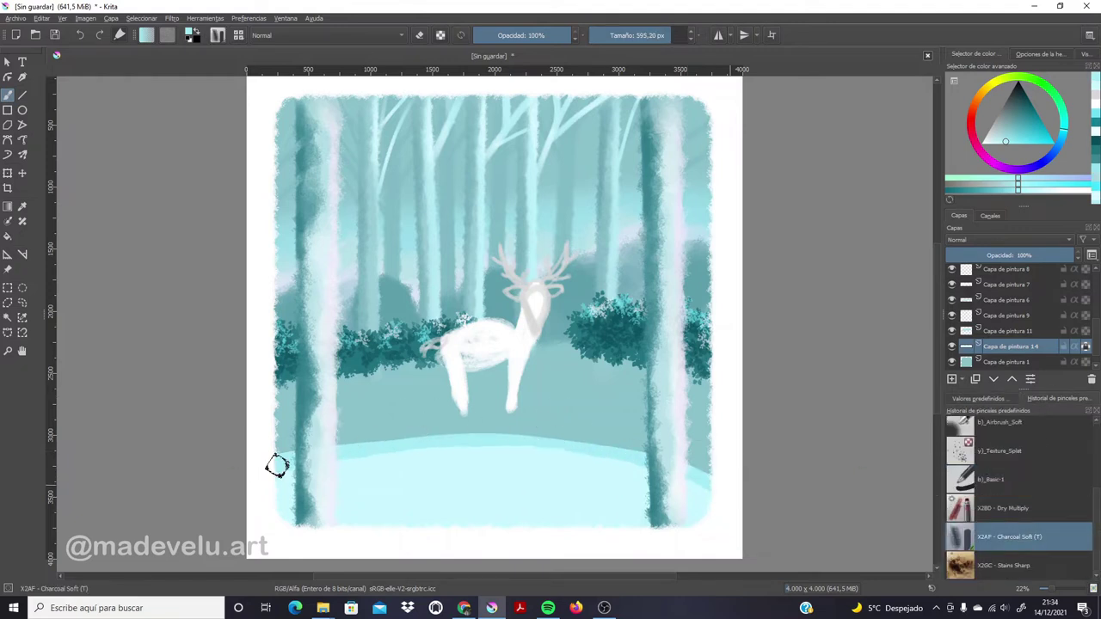
click(1035, 188)
drag(372, 465, 422, 475)
click(530, 484)
- On a new layer, brush light texture below the bushes and dab splat texture on the right trunk
key(Insert)
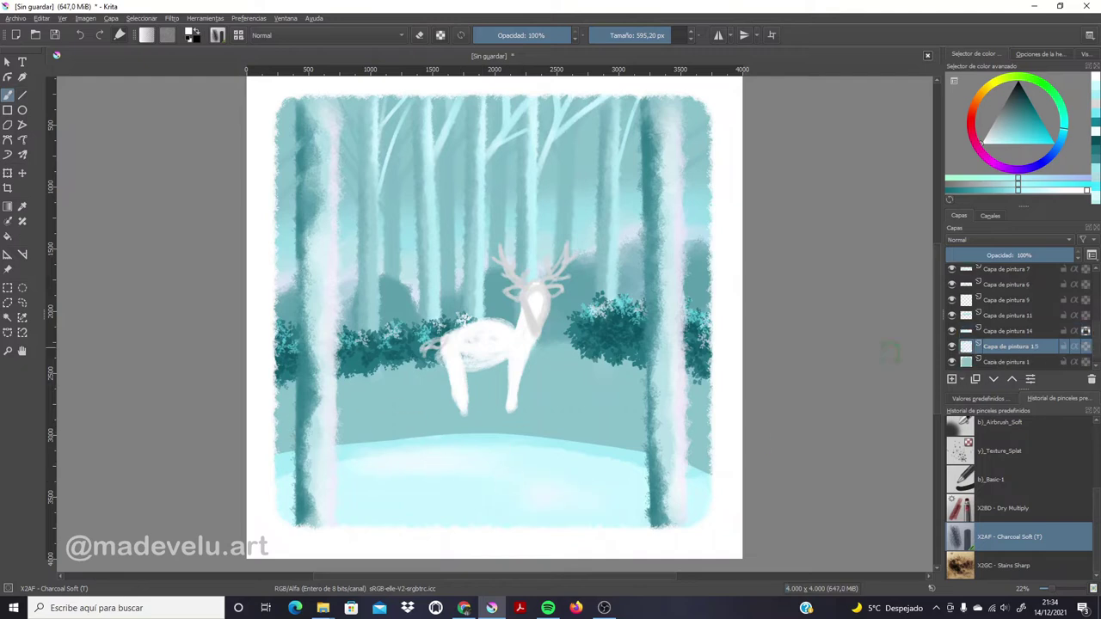
drag(425, 422, 582, 369)
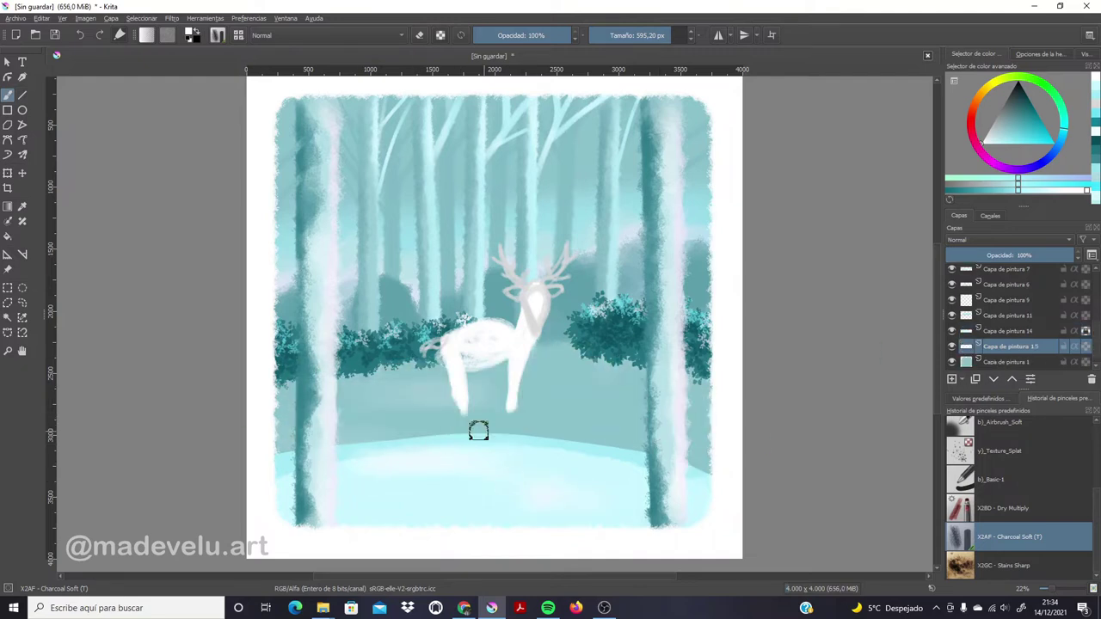
click(997, 463)
drag(673, 414, 707, 438)
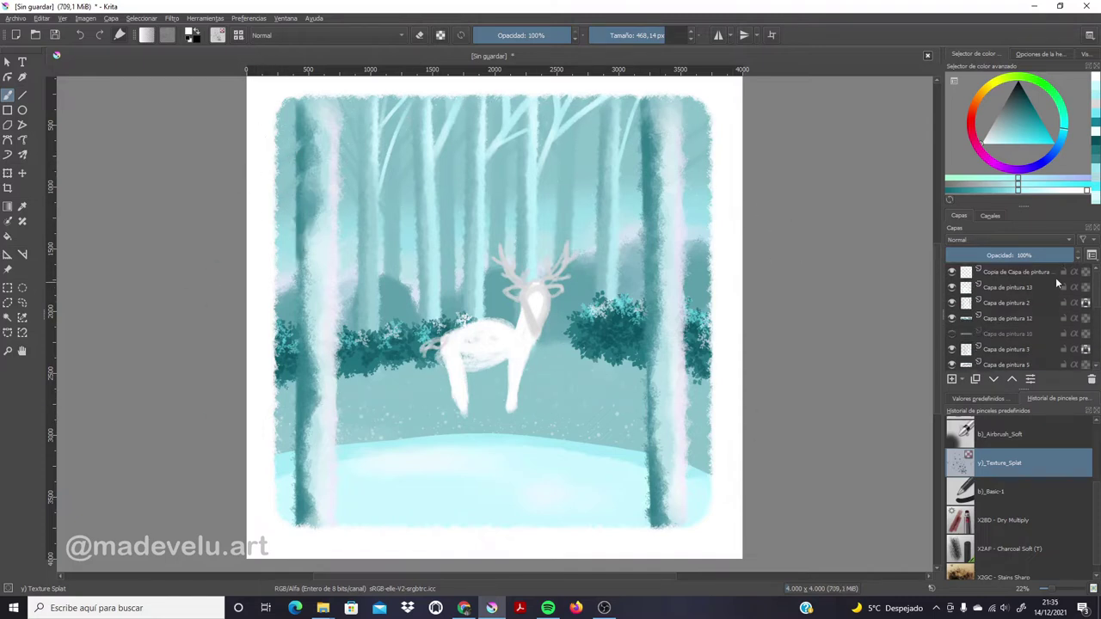
- On a new layer, scatter white snowflakes across the upper forest with Texture_Splat
key(Insert)
mouse_move(323, 176)
mouse_down()
mouse_move(581, 103)
mouse_move(632, 172)
mouse_up()
drag(473, 198, 357, 250)
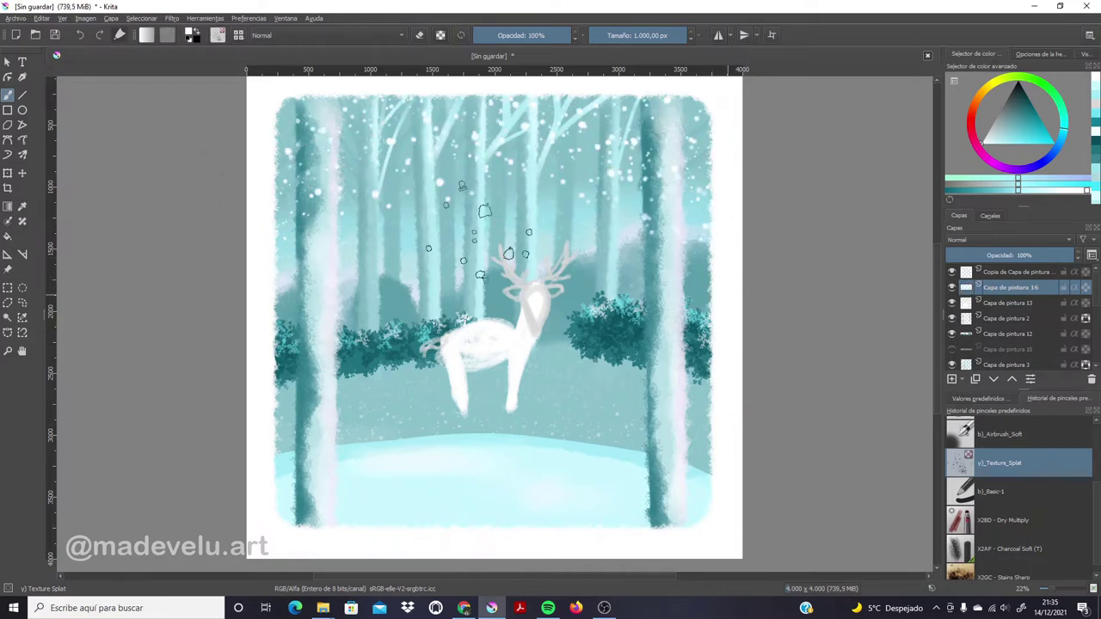
drag(509, 211, 481, 211)
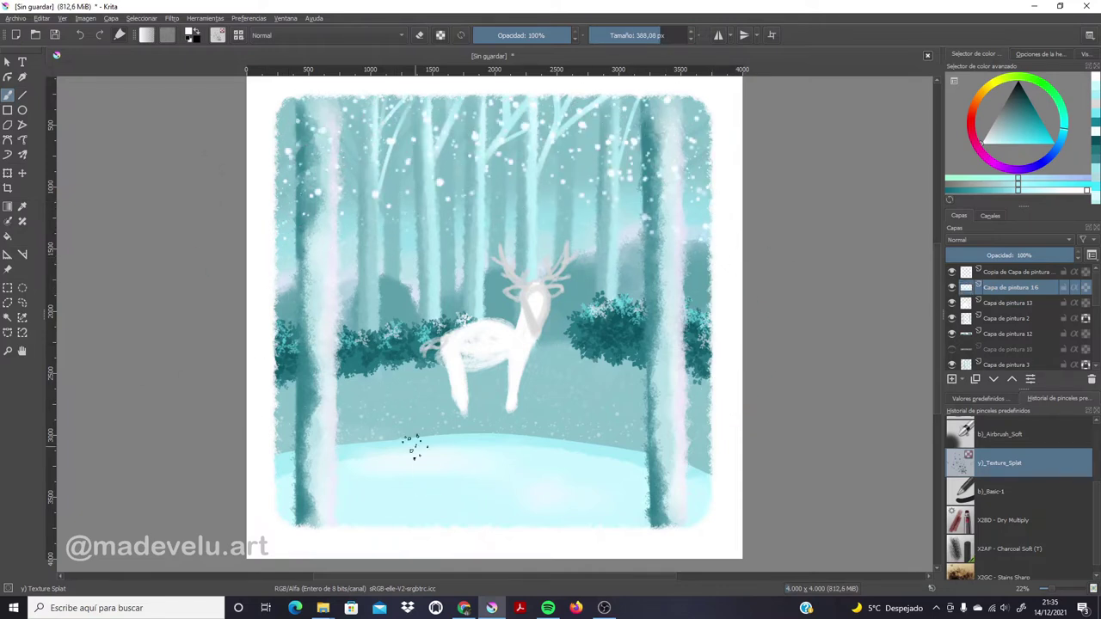
key(bracketleft)
- Fade the old stag sketch layer, Capa de pintura 13, to 40% opacity and add a new Pencil-4_Soft layer
click(1011, 302)
click(998, 256)
scroll(1015, 499, up, 2)
click(998, 516)
click(623, 40)
key(Insert)
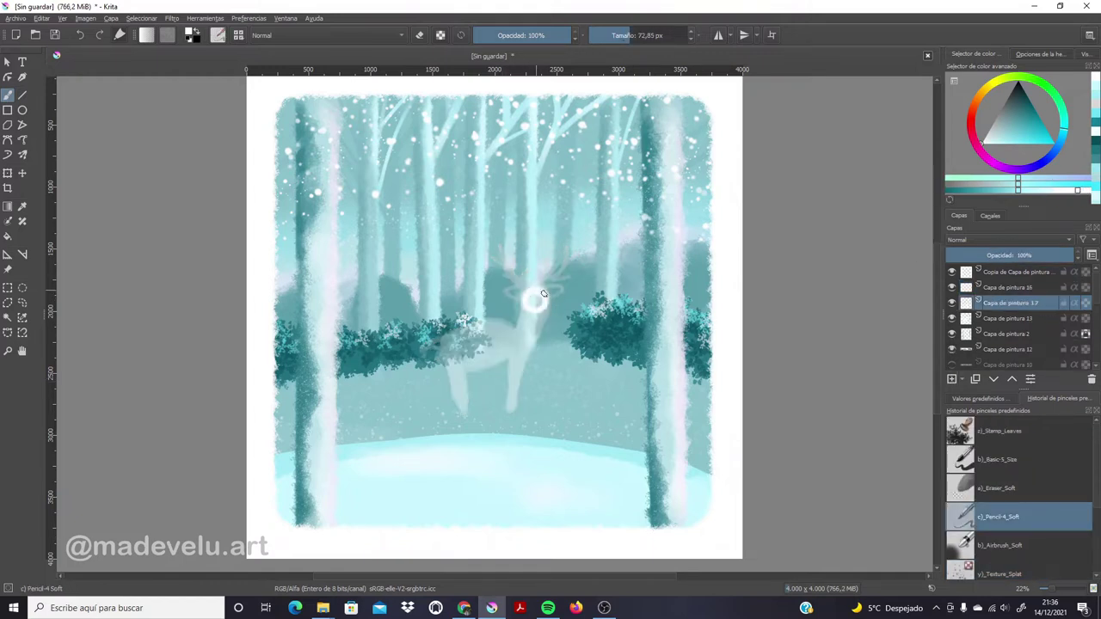
- Fill the stag's head with white and draw its left antler with a smaller brush
drag(527, 321, 523, 315)
key(ctrl+z)
key(ctrl+z)
drag(544, 289, 531, 300)
key(bracketleft)
drag(500, 250, 522, 288)
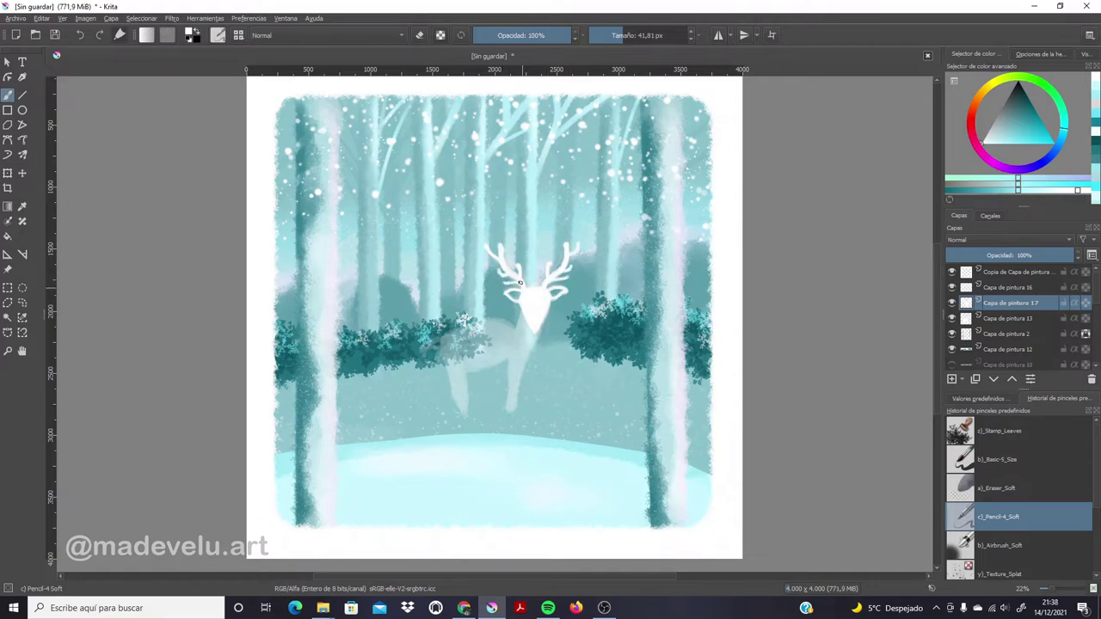
- On another layer, paint the stag's face, neck, chest, body, front and hind legs in white
key(Insert)
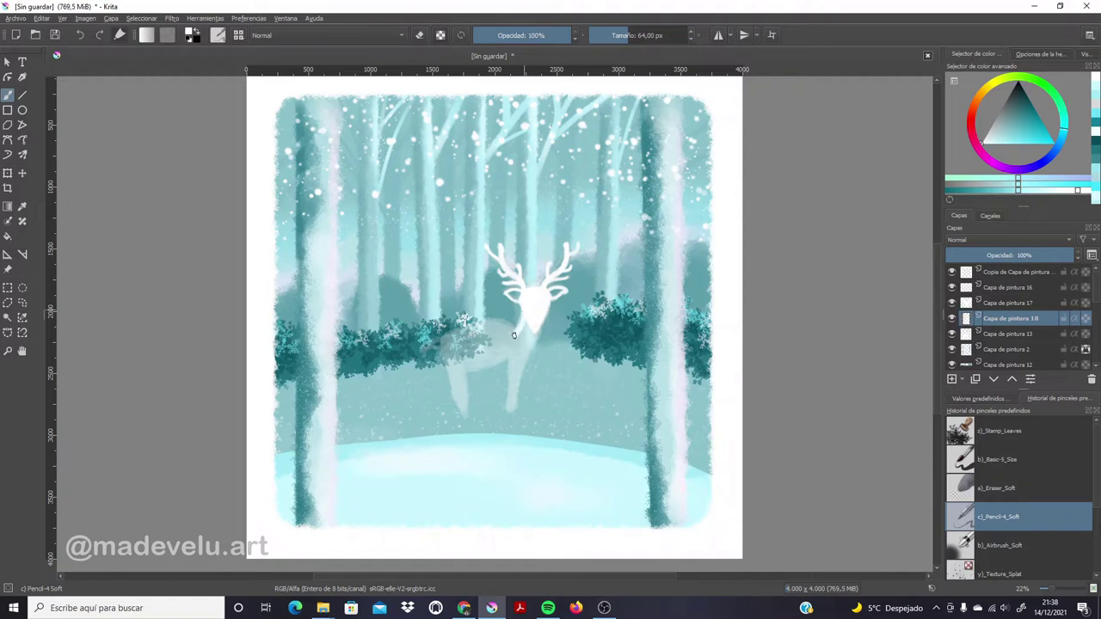
mouse_move(525, 340)
mouse_down()
mouse_move(524, 318)
mouse_move(545, 350)
mouse_move(477, 406)
mouse_move(491, 445)
mouse_move(551, 426)
mouse_up()
drag(547, 362, 545, 455)
drag(477, 392, 529, 405)
mouse_move(516, 366)
mouse_down()
mouse_move(542, 409)
mouse_move(533, 355)
mouse_move(510, 400)
mouse_move(505, 367)
mouse_up()
key(])
drag(544, 447, 499, 379)
mouse_move(516, 426)
mouse_down()
mouse_move(501, 459)
mouse_move(523, 448)
mouse_up()
- Hide the faint sketch layer 13 and group the two stag layers together
key(e)
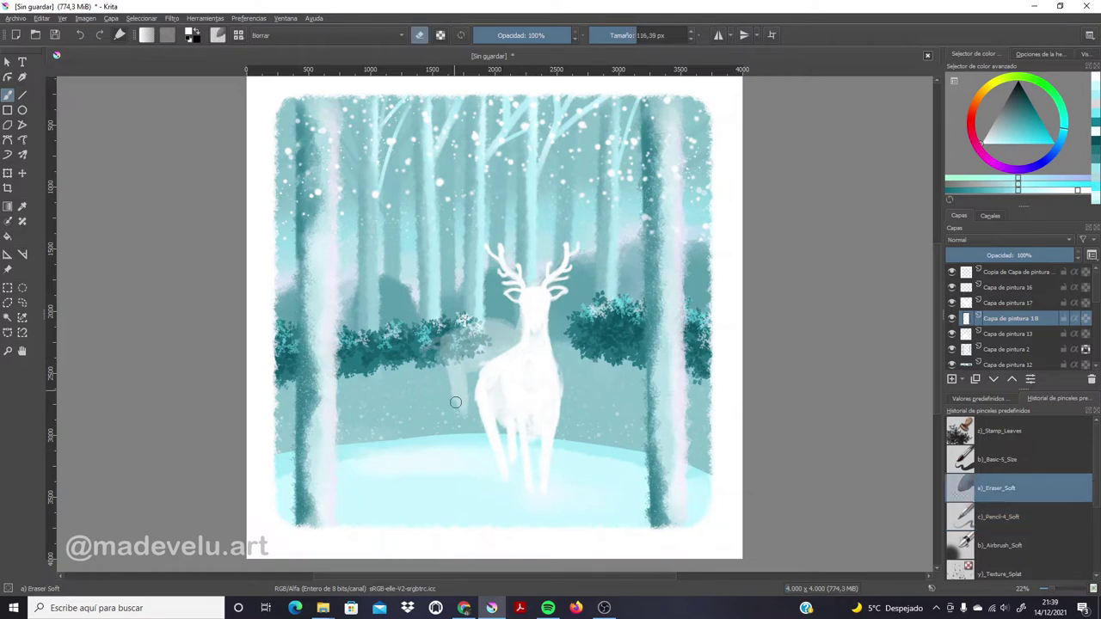
click(951, 334)
ctrl+click(997, 304)
right_click(998, 304)
click(958, 345)
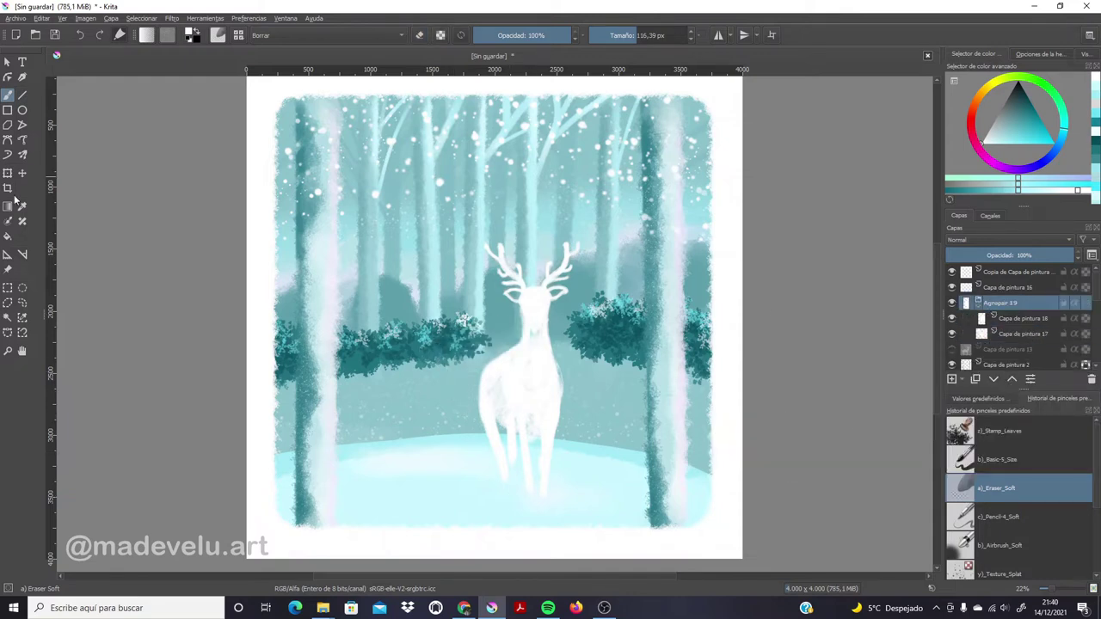
- Move the stag group slightly up and left, then select its body layer with Pencil-4_Soft
key(ctrl+t)
drag(538, 412, 510, 376)
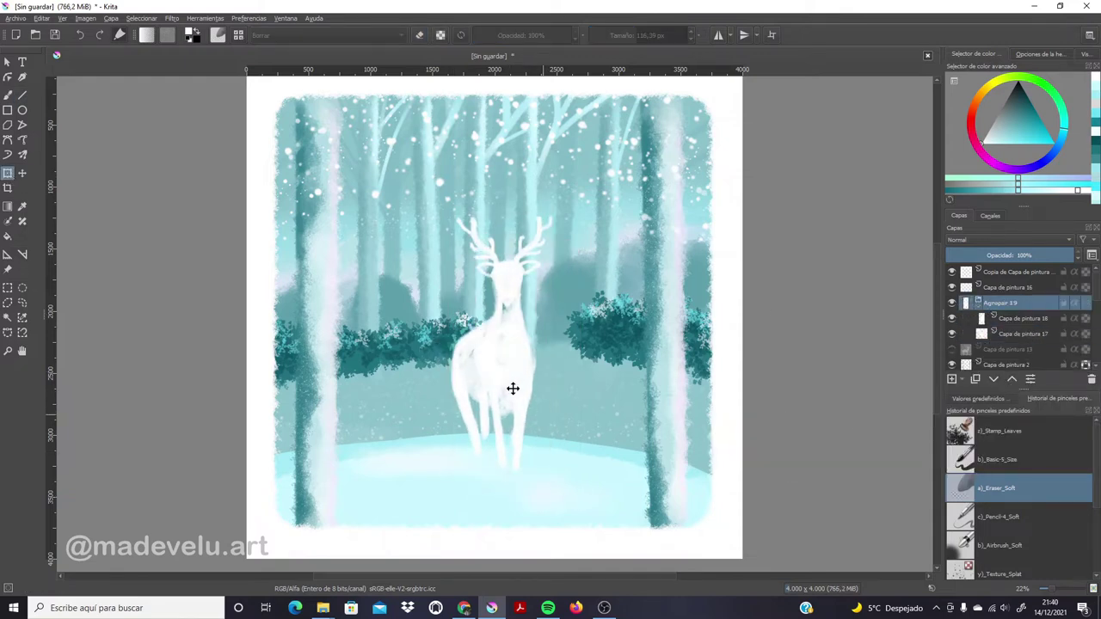
click(998, 319)
key(b)
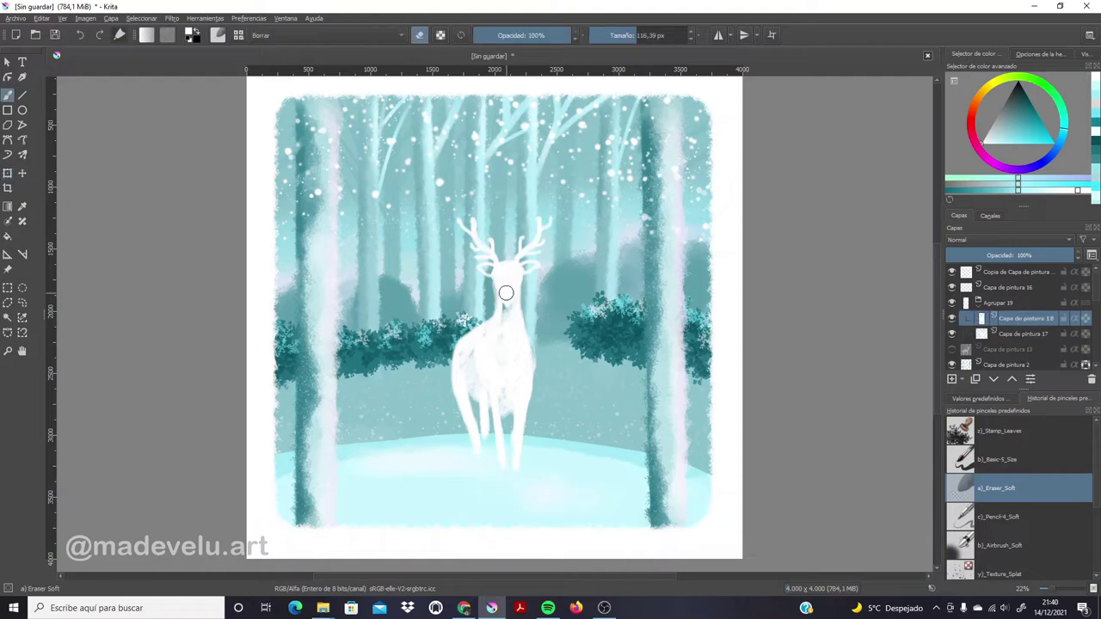
click(998, 516)
mouse_move(551, 262)
mouse_down()
mouse_move(506, 308)
mouse_move(499, 367)
mouse_up()
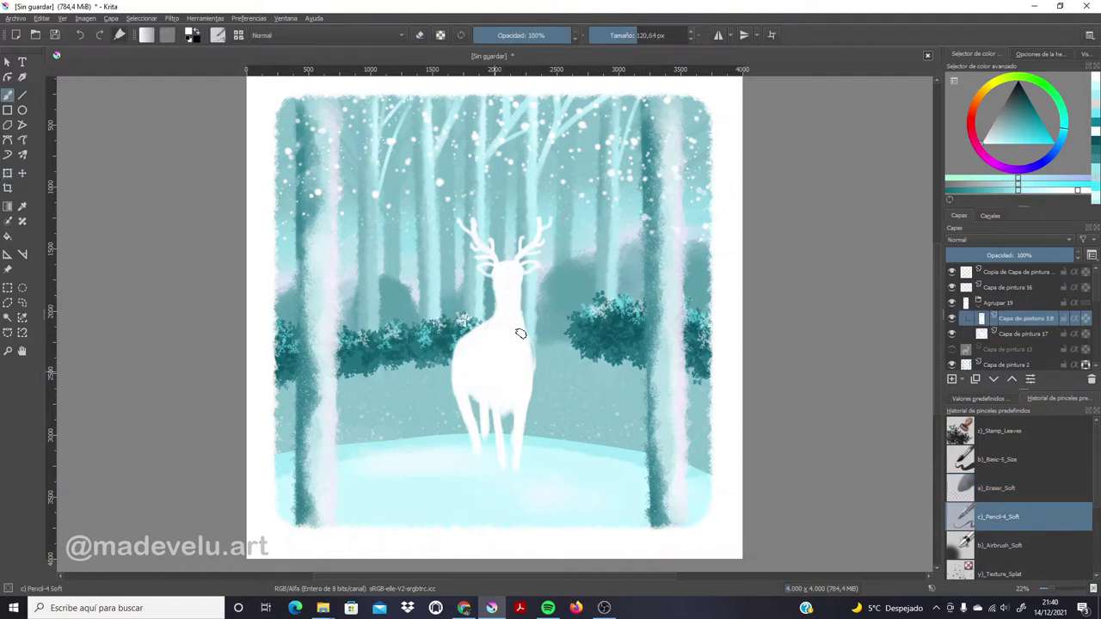
- Erase the gap between the front legs, reshape the belly, and repaint the legs in white
key(e)
drag(525, 441, 501, 400)
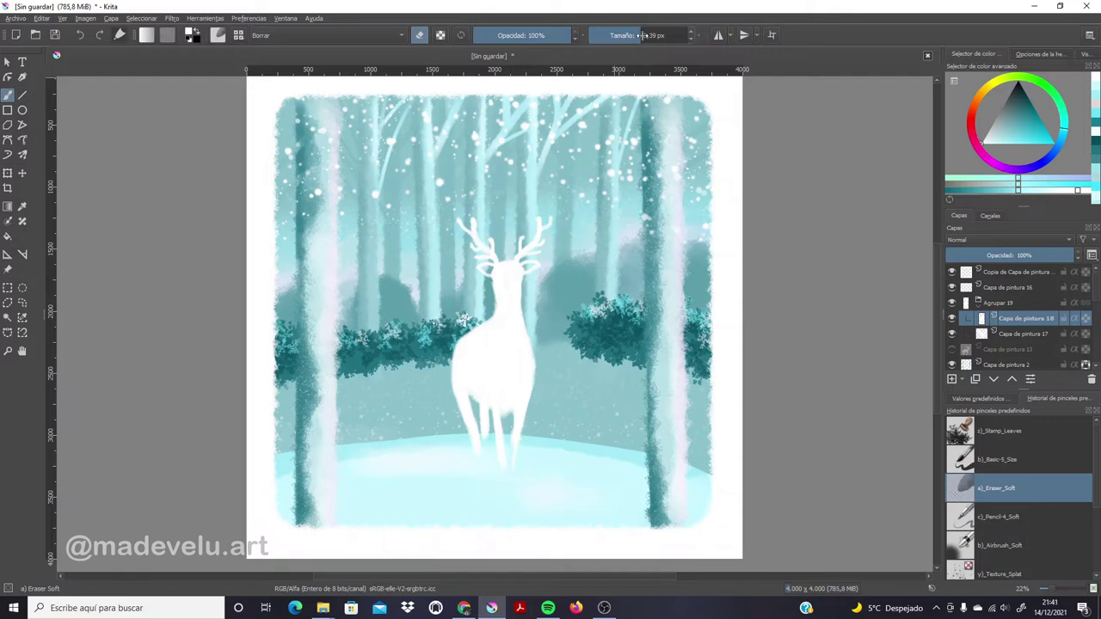
mouse_move(507, 461)
mouse_down()
mouse_move(492, 401)
mouse_move(484, 439)
mouse_up()
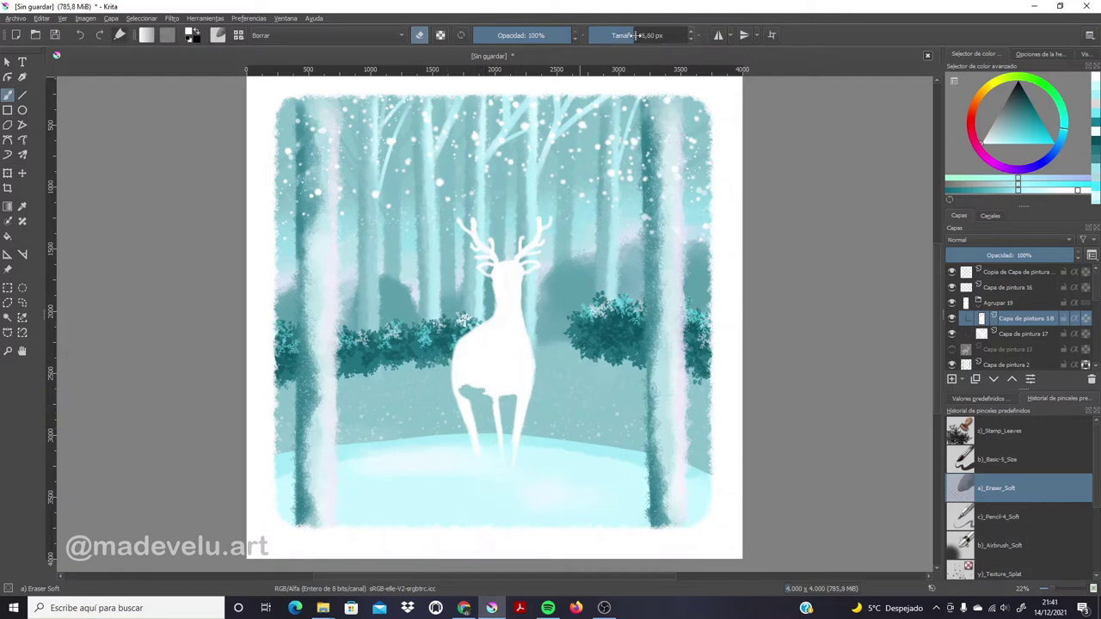
drag(499, 361, 555, 357)
click(996, 525)
drag(497, 395, 499, 457)
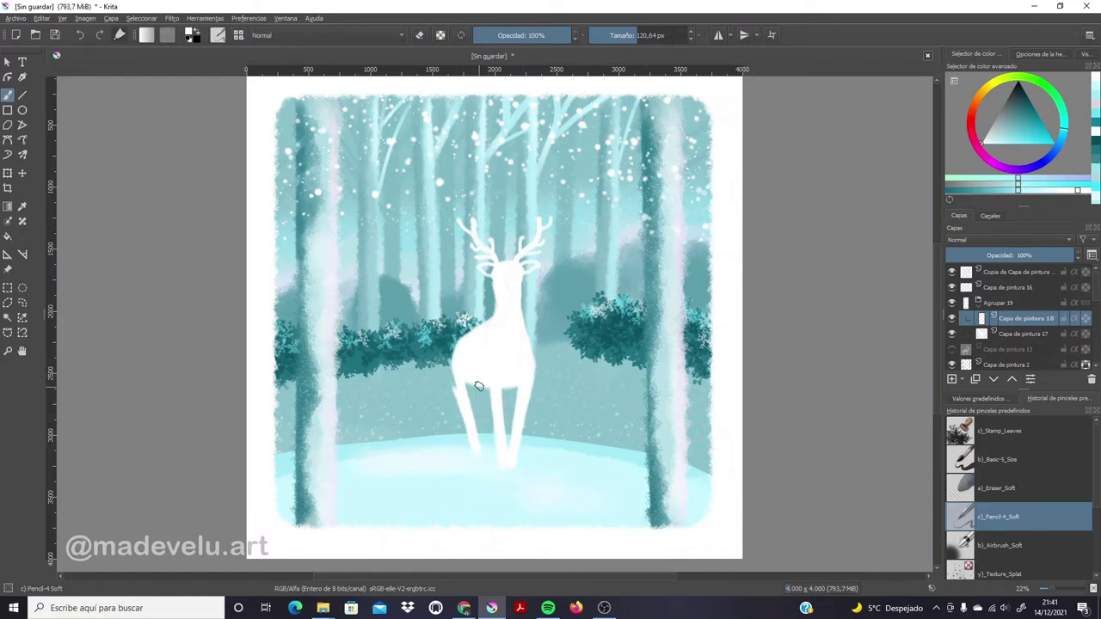
drag(474, 447, 475, 382)
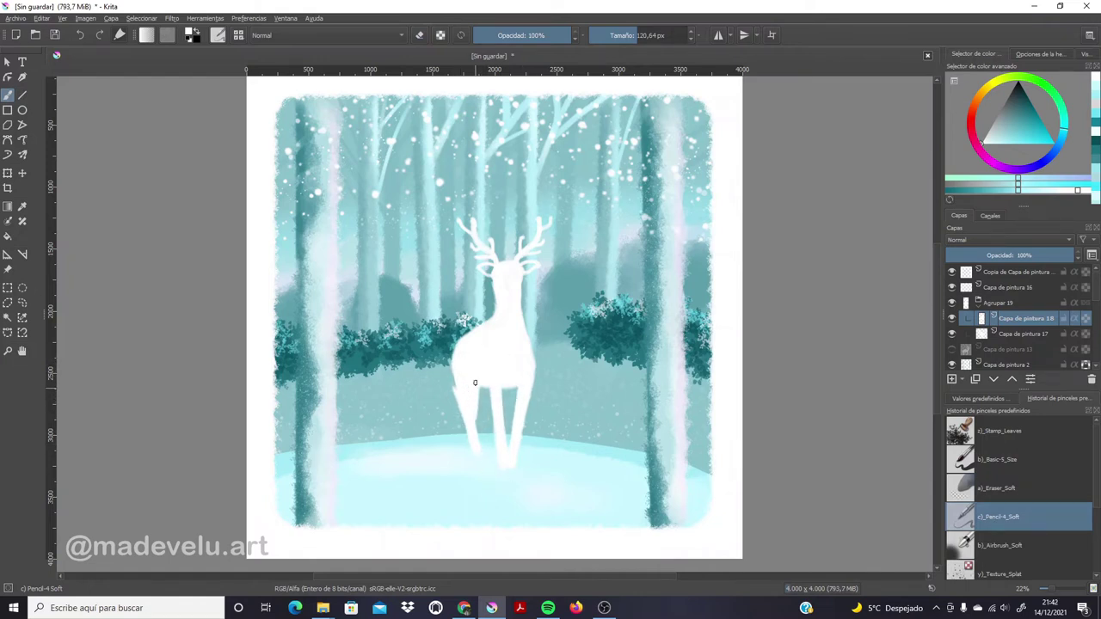
- Move the stag body layer beneath the head layer, then shrink the pencil and zoom in
click(980, 487)
click(1009, 337)
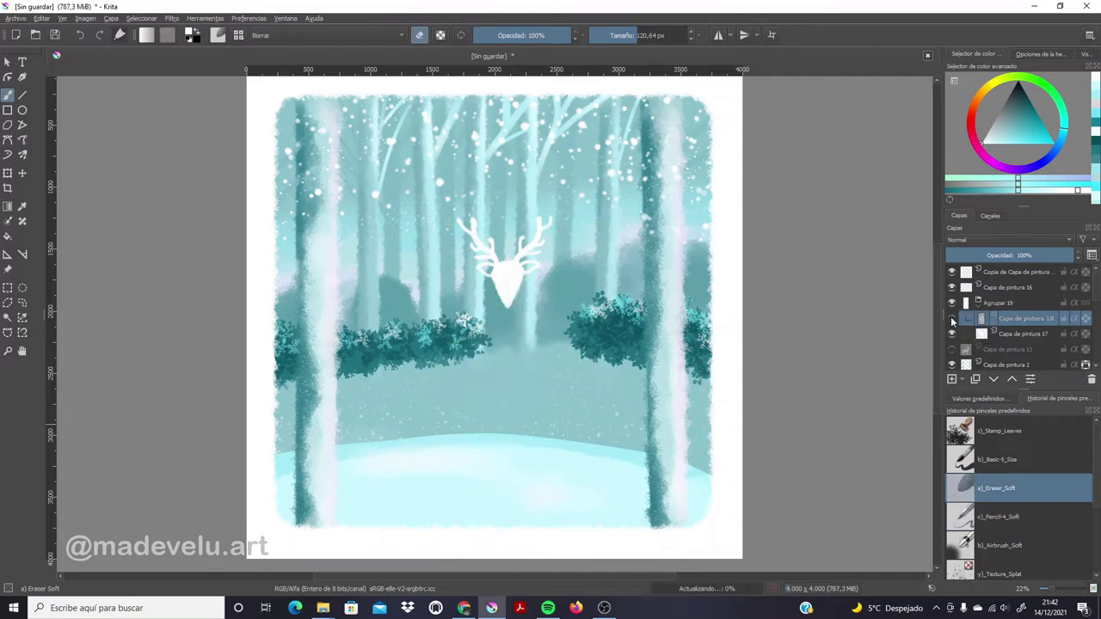
click(1012, 380)
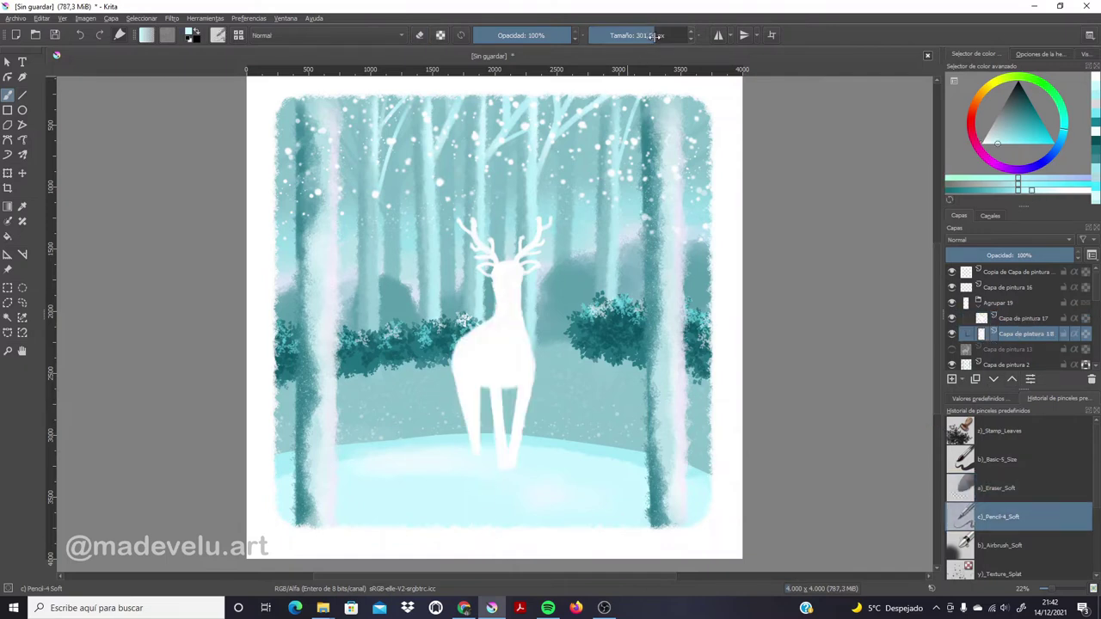
key(slash)
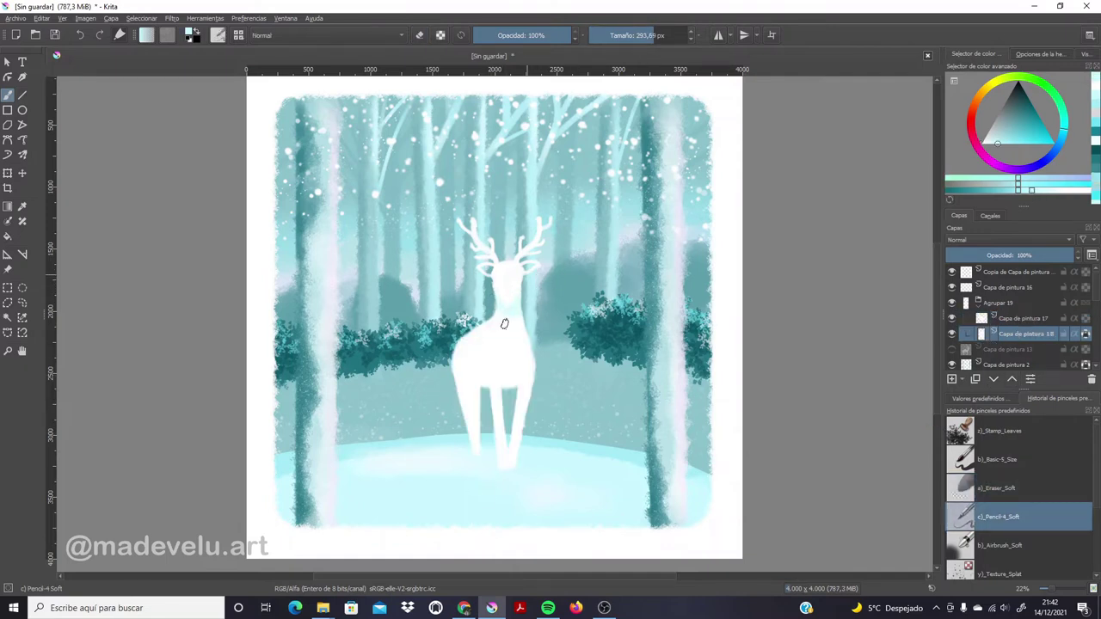
drag(655, 39, 635, 39)
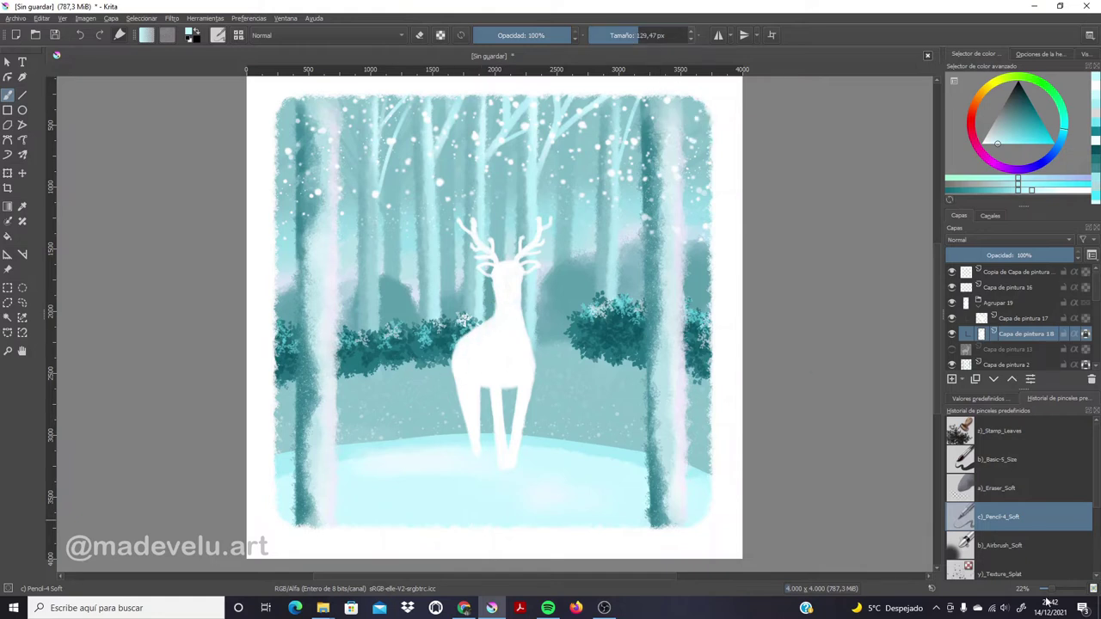
scroll(568, 221, up, 4)
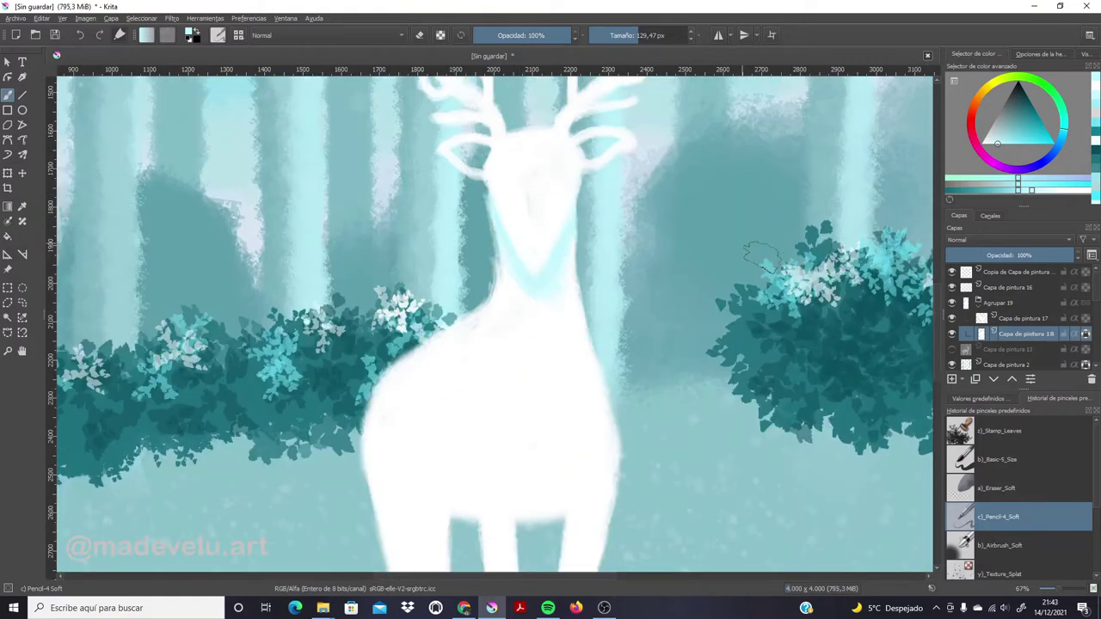
- Add a layer beneath the head layer and paint teal shading down the stag's neck
click(986, 487)
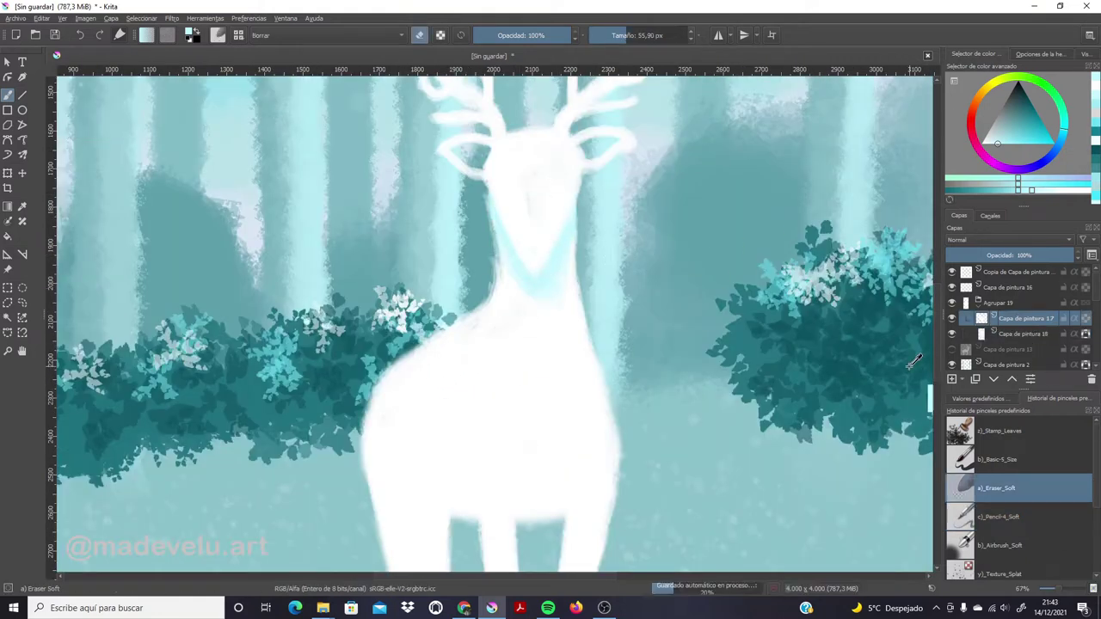
key(Insert)
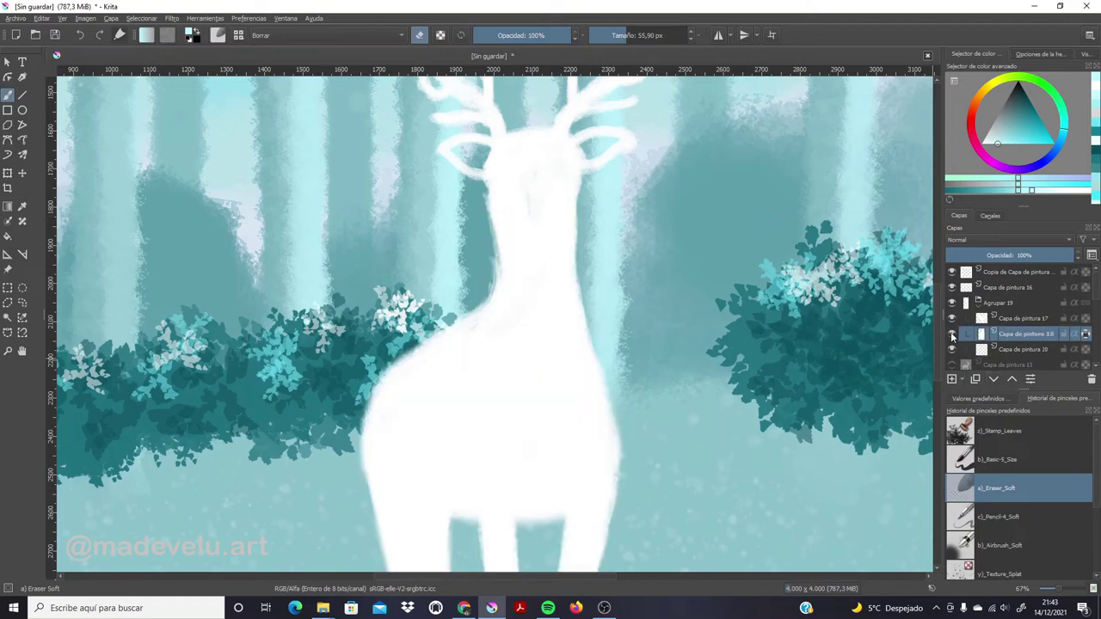
click(1012, 379)
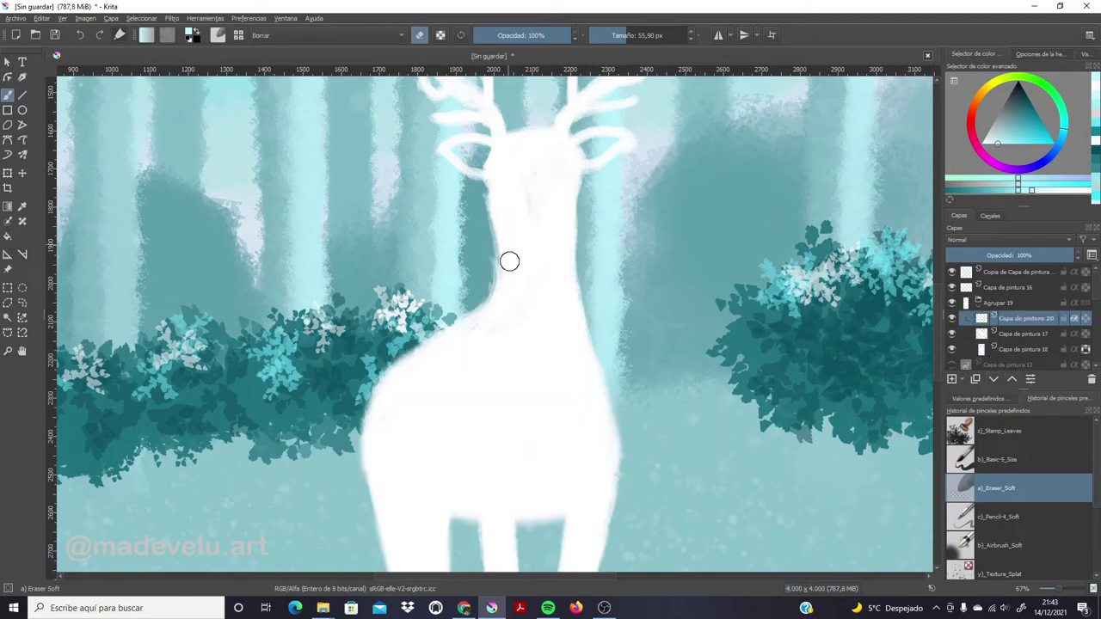
drag(1024, 318, 1024, 343)
key(/)
mouse_move(572, 285)
mouse_down()
mouse_move(525, 275)
mouse_move(536, 228)
mouse_move(575, 186)
mouse_up()
key(ctrl+z)
drag(508, 251, 490, 191)
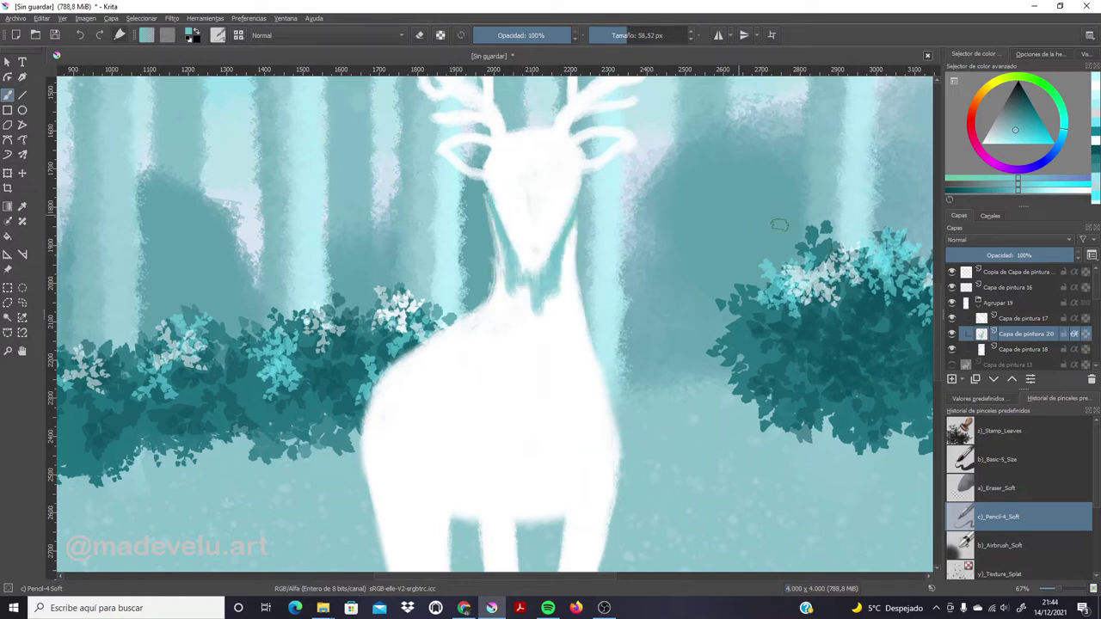
- Erase the teal neck strokes and add light strokes on the neck on Capa de pintura 17
click(977, 486)
mouse_move(542, 331)
mouse_down()
mouse_move(541, 290)
mouse_move(491, 239)
mouse_move(541, 301)
mouse_up()
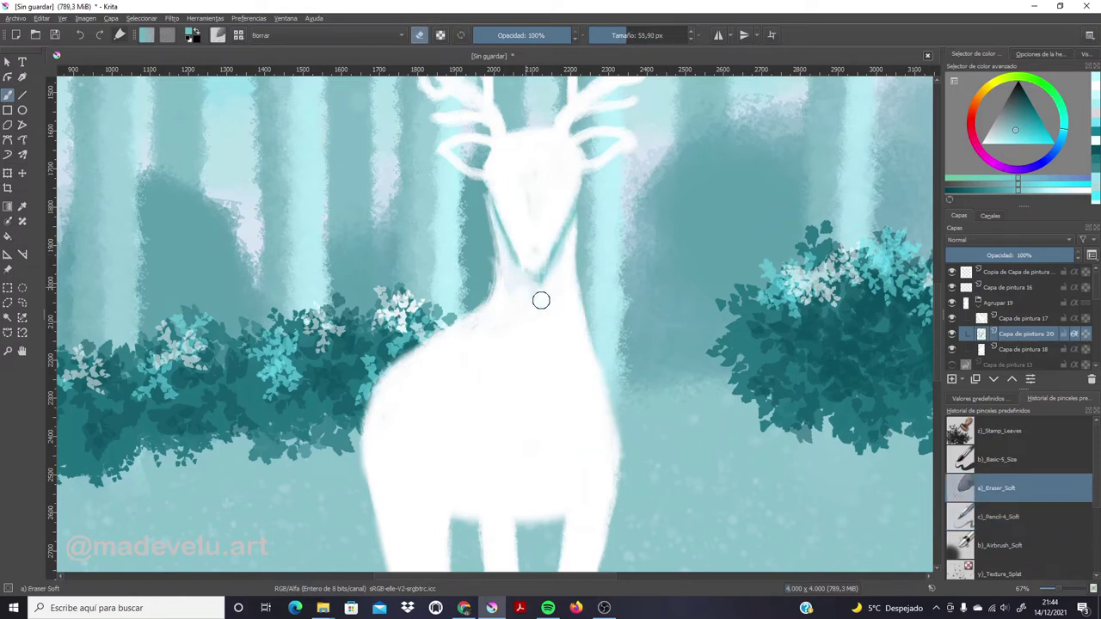
drag(563, 215, 495, 265)
click(1019, 319)
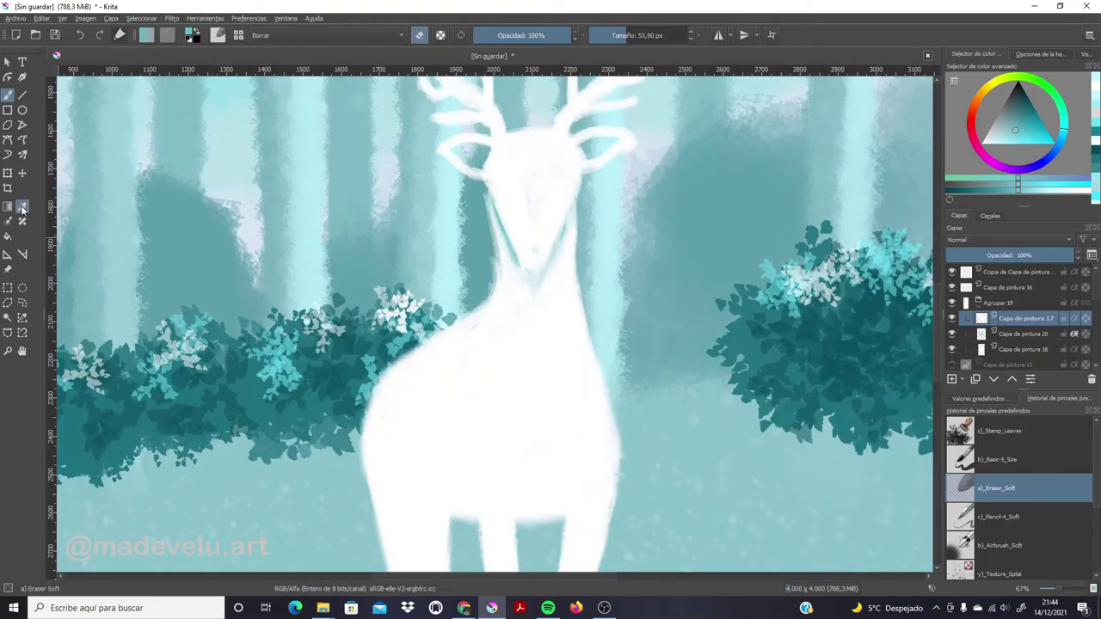
key(slash)
drag(492, 180, 512, 258)
mouse_move(526, 284)
mouse_down()
mouse_move(570, 172)
mouse_move(555, 267)
mouse_up()
- Hide the white body layer to shape the head into a pointed muzzle, then show it and zoom out
click(951, 349)
mouse_move(504, 202)
mouse_down()
mouse_move(556, 253)
mouse_move(503, 204)
mouse_up()
click(951, 349)
click(1020, 334)
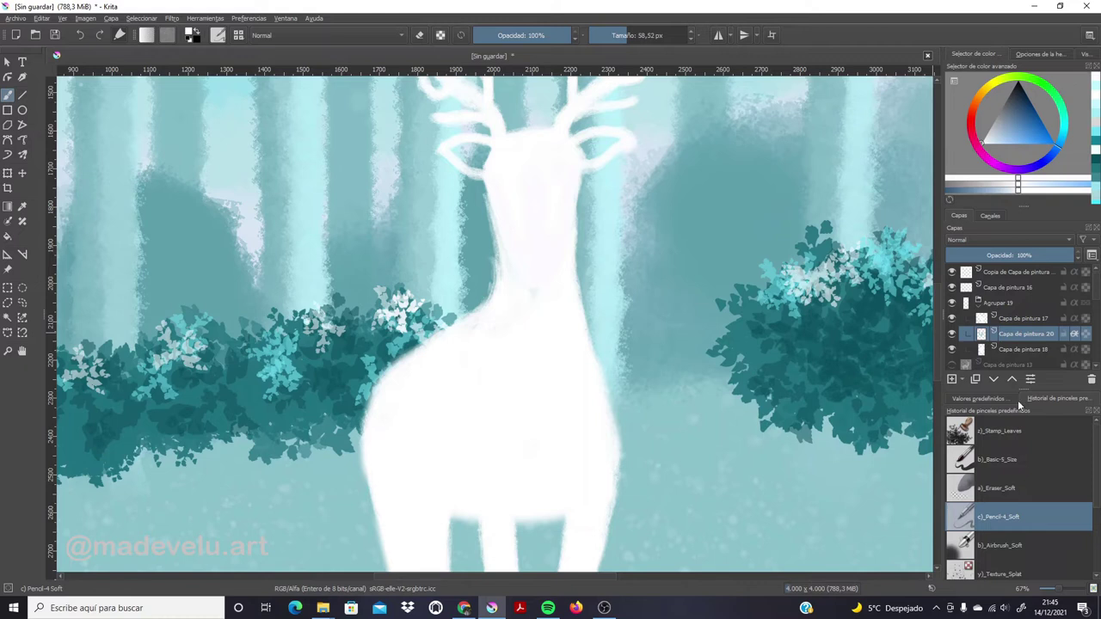
drag(661, 36, 647, 37)
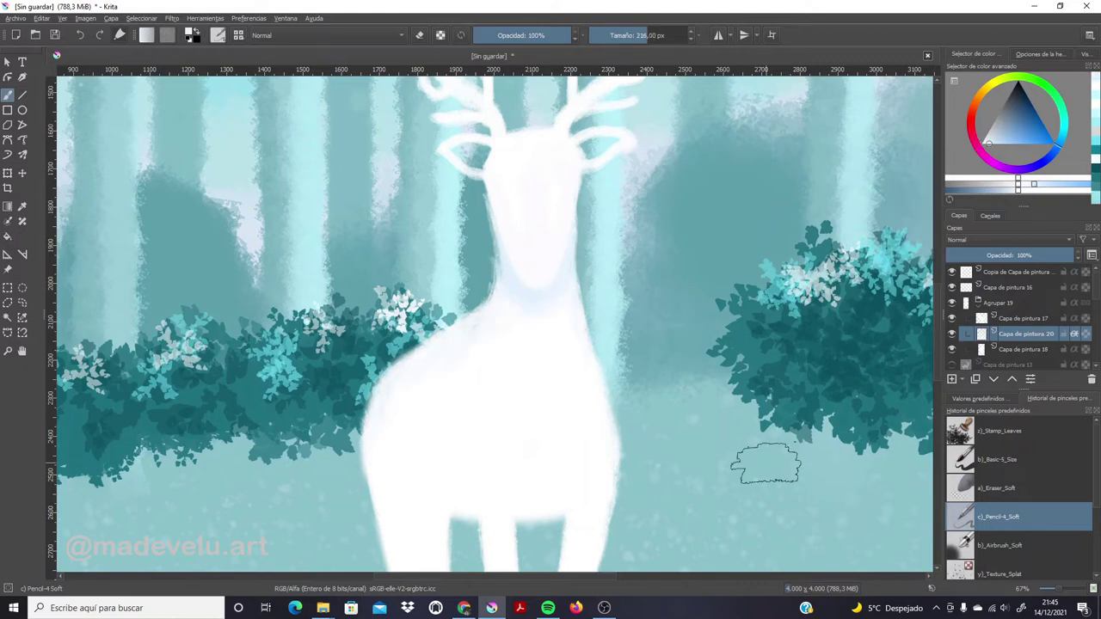
key(minus)
key(minus)
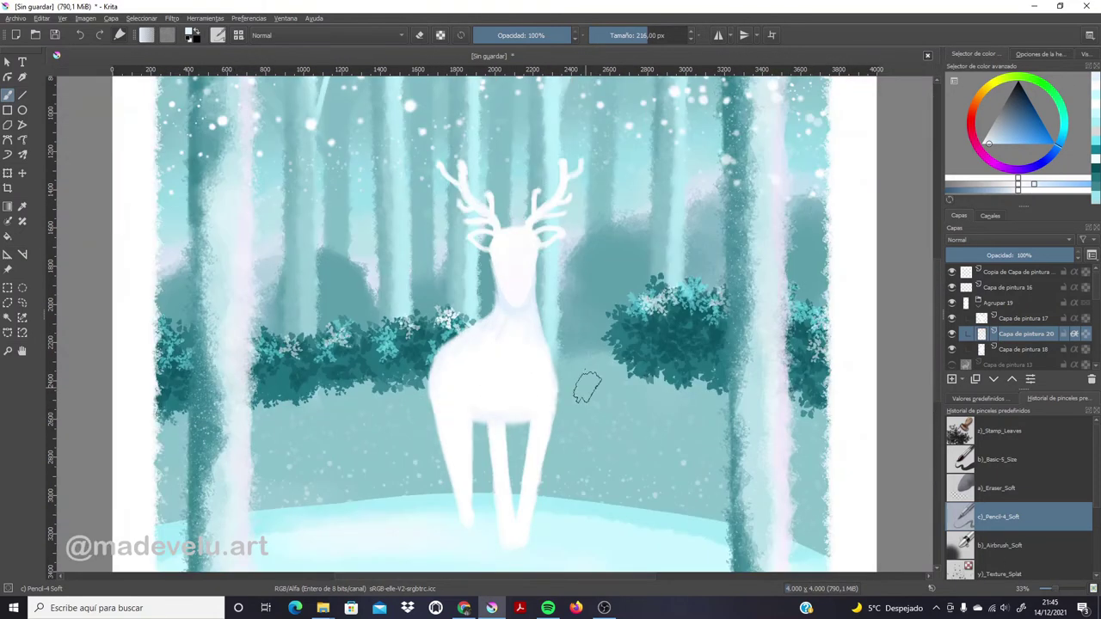
- On a new layer, dot in the stag's eye with a sampled teal at about 25 px
key(Insert)
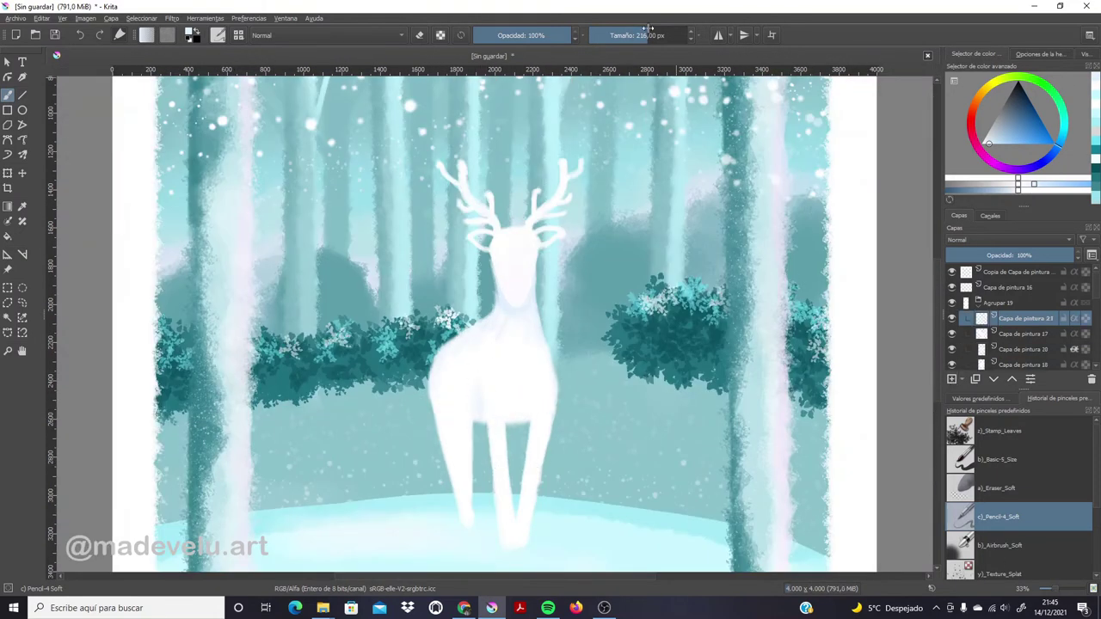
drag(633, 34, 624, 35)
ctrl+click(545, 118)
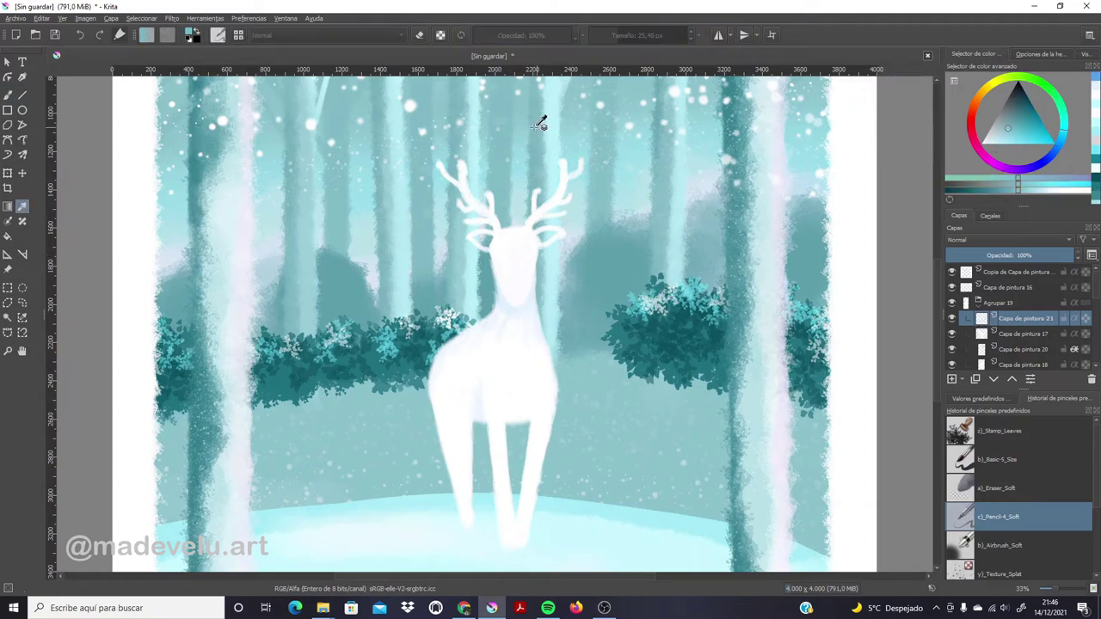
click(501, 261)
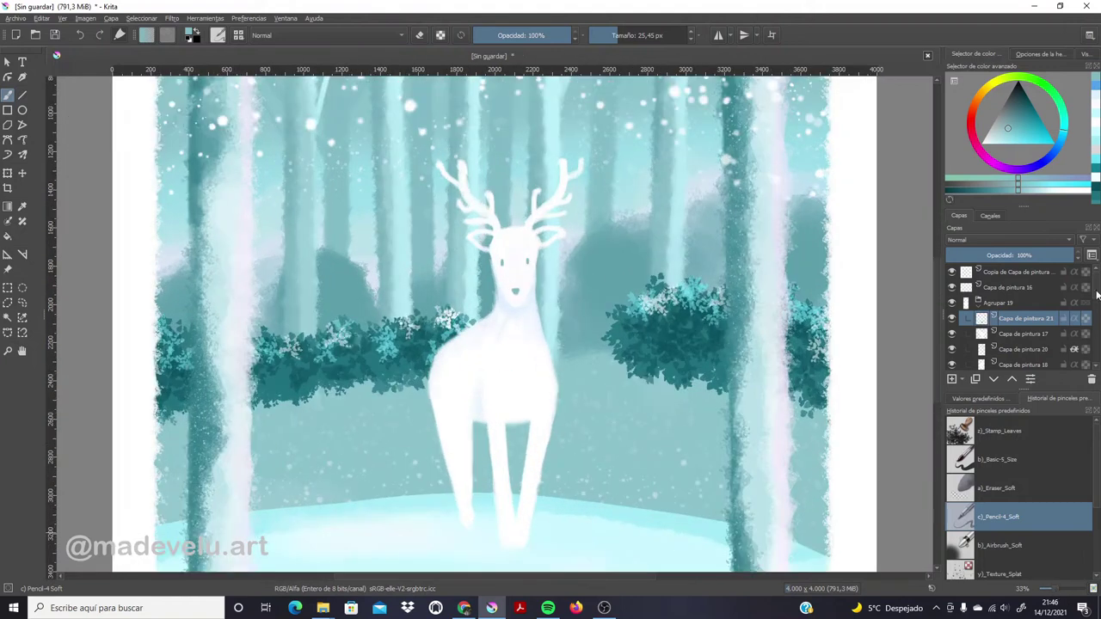
- Paint a thin pinkish-white tail on the stag's left side
ctrl+click(447, 379)
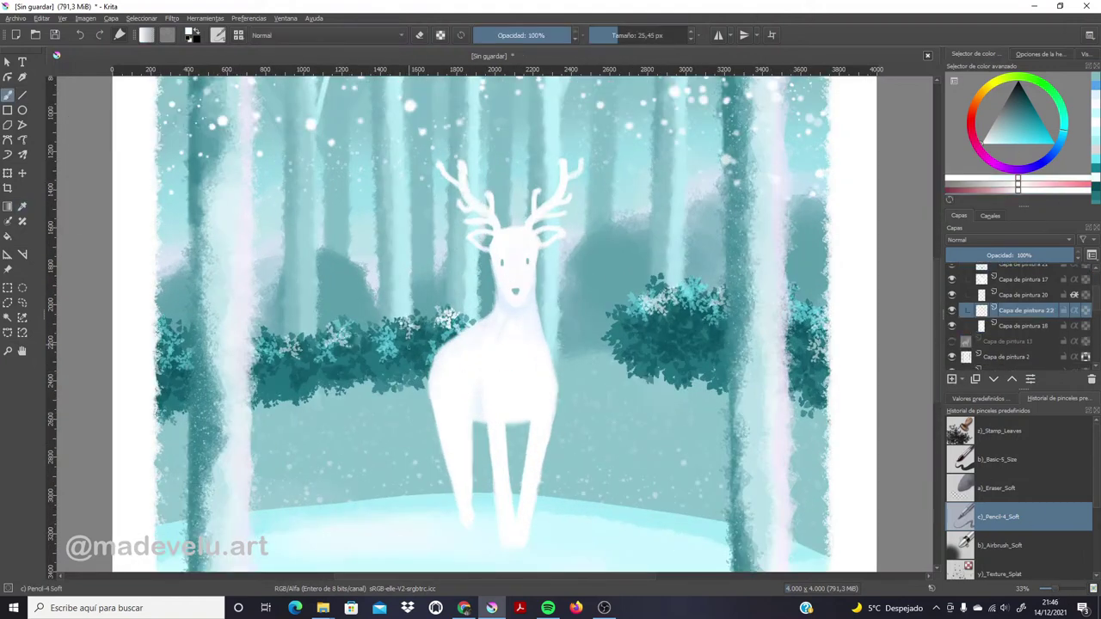
drag(417, 385, 437, 374)
key(bracketleft)
key(bracketleft)
key(bracketleft)
key(bracketleft)
key(ctrl+z)
drag(402, 351, 430, 363)
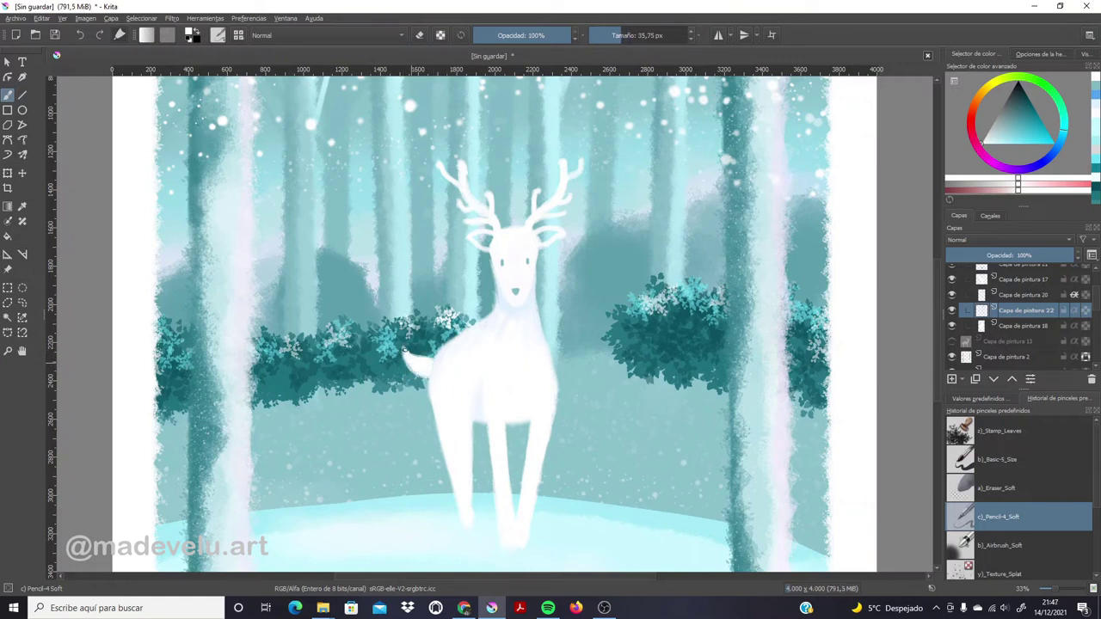
- On a new layer, sample a light blue-white and enlarge the brush to about 164 px
key(Insert)
ctrl+click(430, 404)
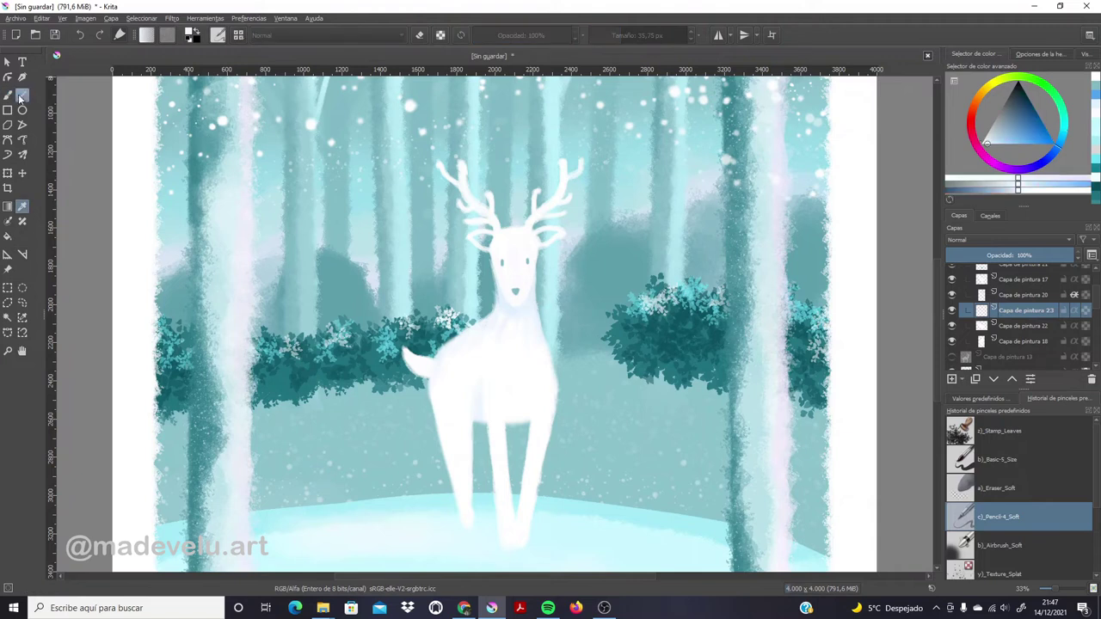
key(bracketright)
key(bracketright)
key(bracketright)
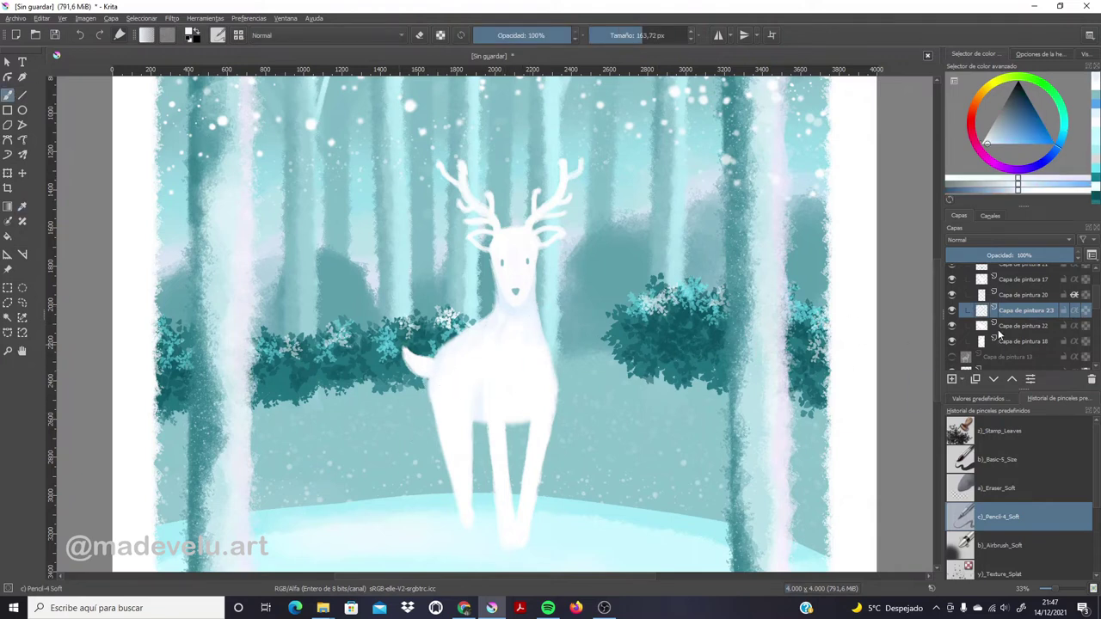
click(952, 355)
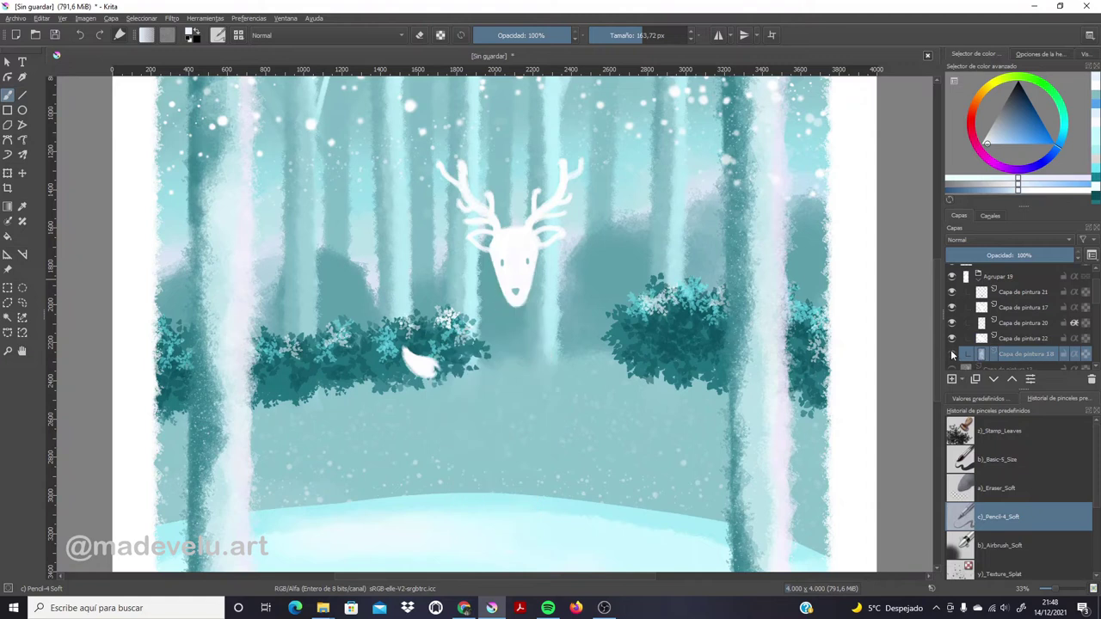
click(951, 331)
- Zoom in on the head and paint pale blue inside the left and right ears
key(Insert)
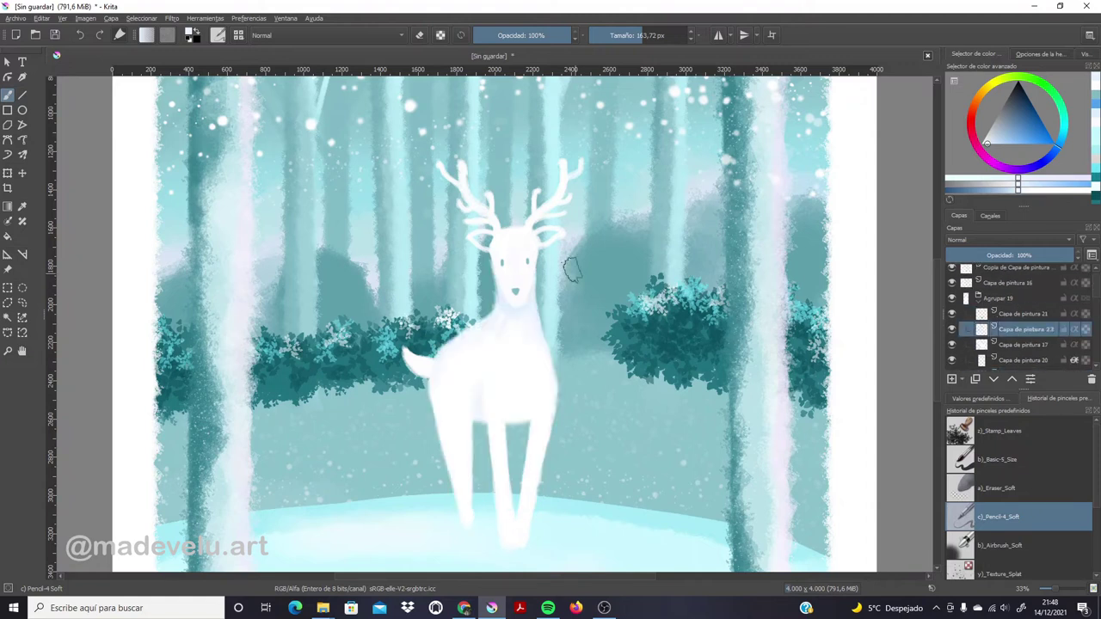
scroll(570, 270, up, 5)
scroll(467, 359, up, 2)
mouse_move(432, 391)
mouse_down()
mouse_move(420, 390)
mouse_move(445, 402)
mouse_up()
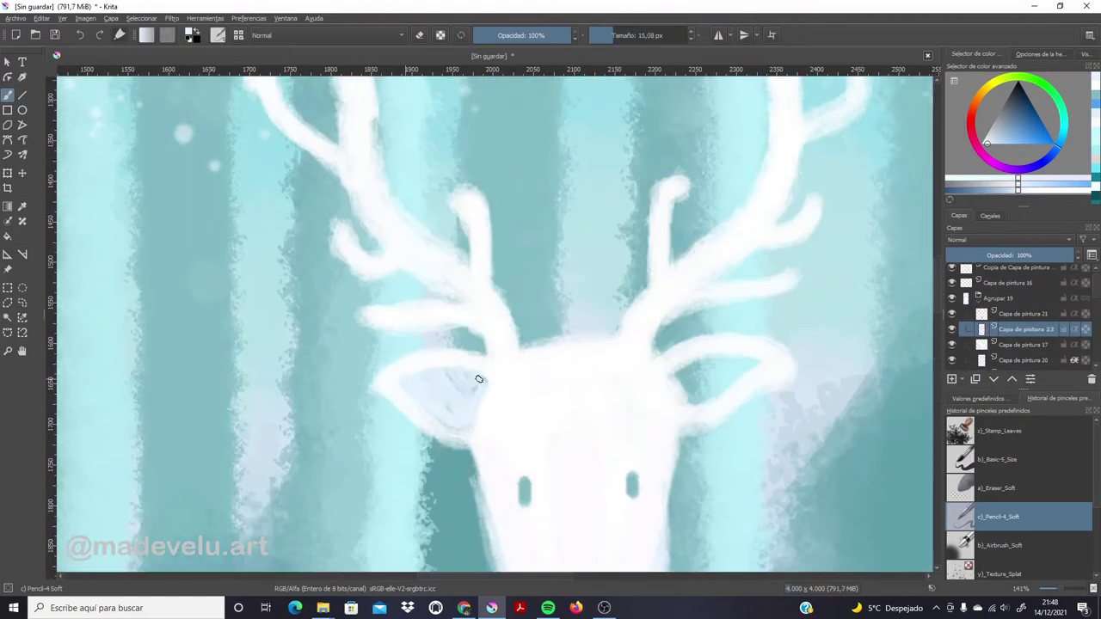
key(bracketleft)
mouse_move(683, 381)
mouse_down()
mouse_move(710, 349)
mouse_move(680, 368)
mouse_up()
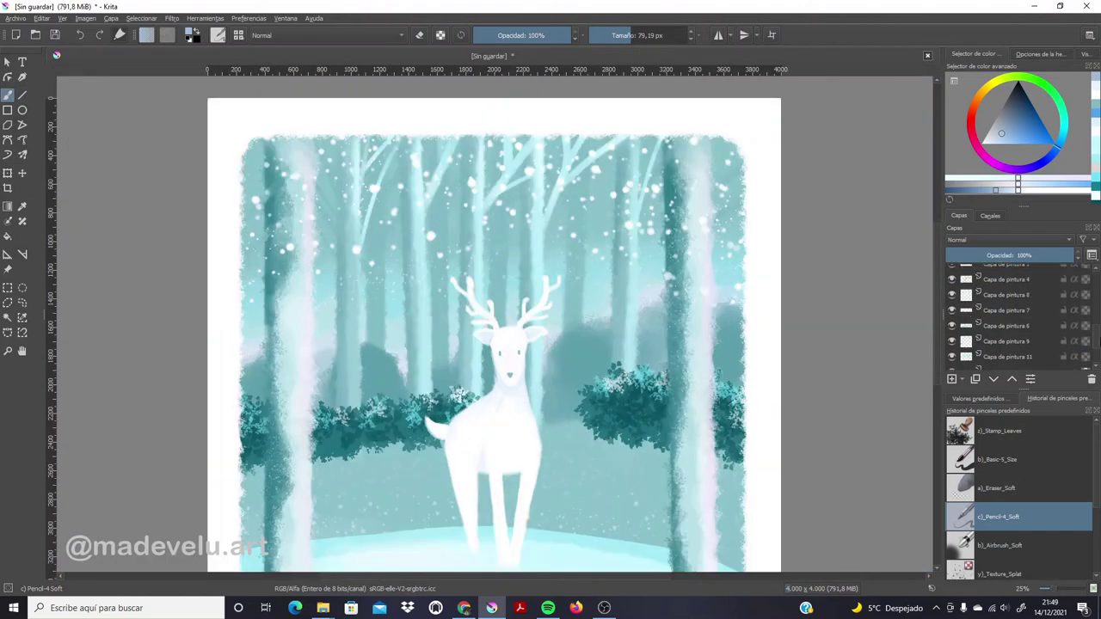
scroll(1018, 294, up, 2)
- Airbrush a soft white glow over the stag's legs and ground with Airbrush_Soft at 1000 px
scroll(1018, 293, up, 2)
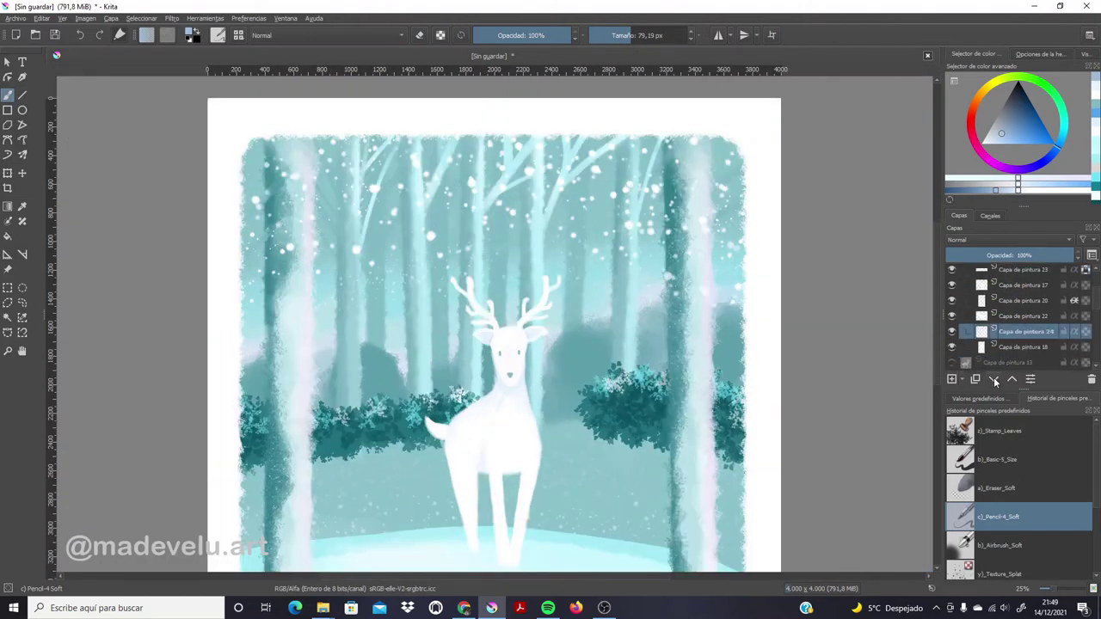
scroll(1018, 293, up, 2)
key(minus)
scroll(1006, 498, down, 1)
click(998, 494)
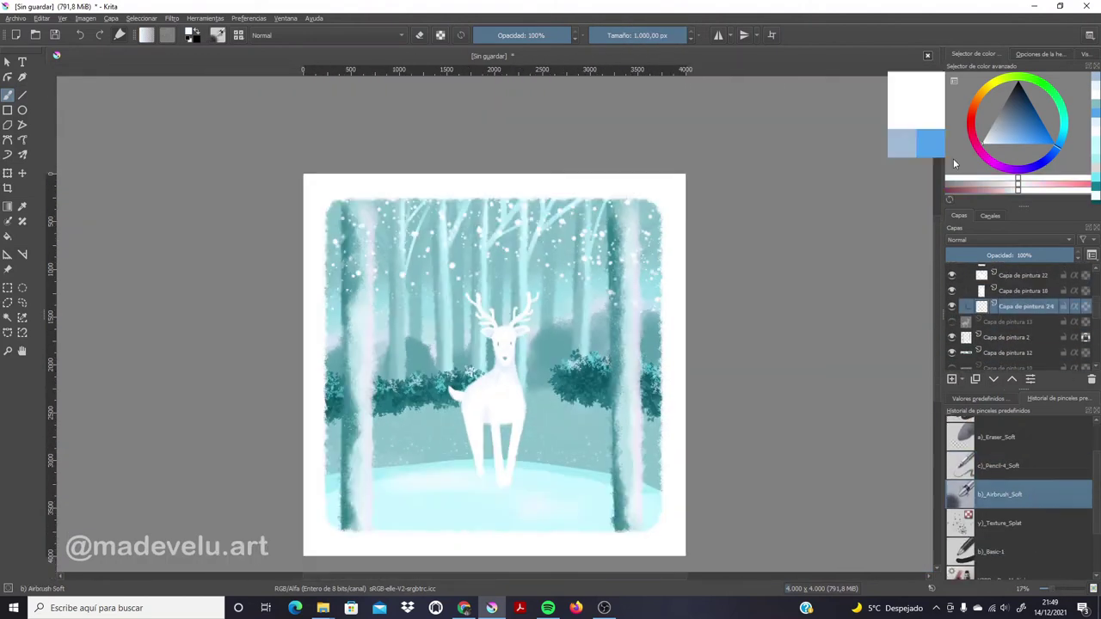
mouse_move(484, 516)
mouse_down()
mouse_move(494, 430)
mouse_move(504, 491)
mouse_up()
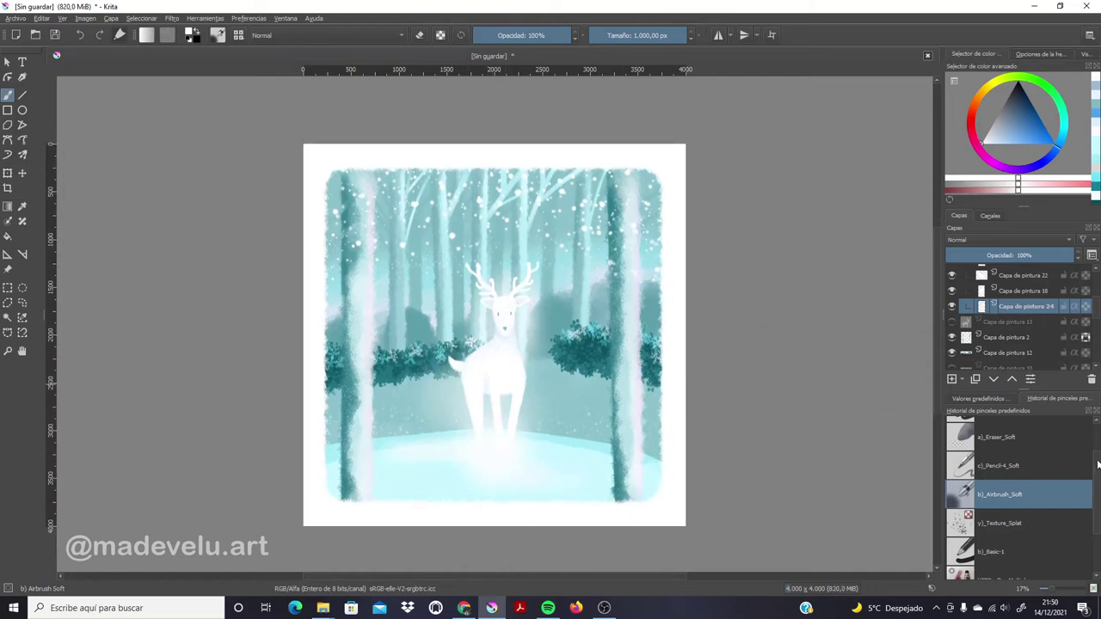
- Add a new layer above Capa de pintura 16 using Texture_Splat enlarged to about 416 px
click(1003, 543)
click(1037, 287)
key(Insert)
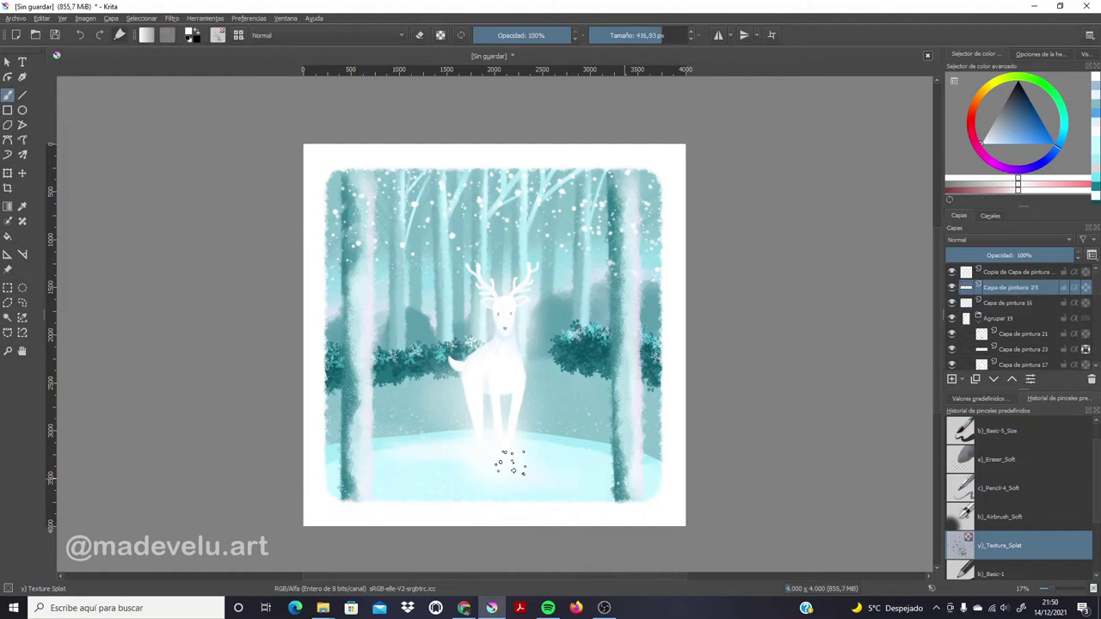
scroll(1015, 318, down, 3)
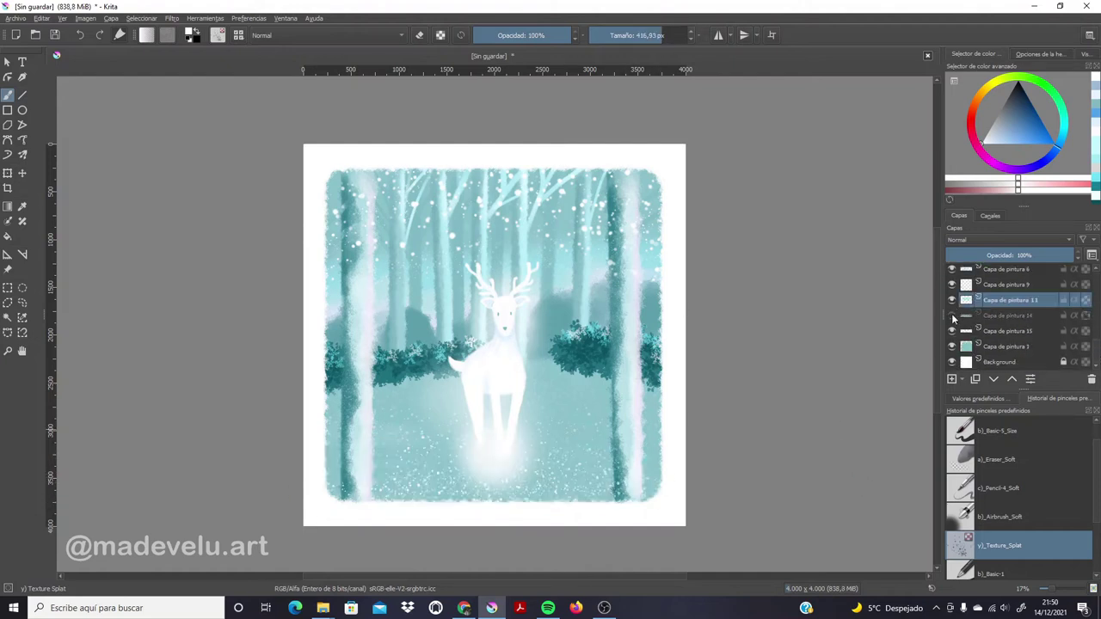
- Select Capa de pintura 14 and bring up Filter > Blur > Gaussian Blur settings
click(1024, 315)
click(171, 18)
click(434, 68)
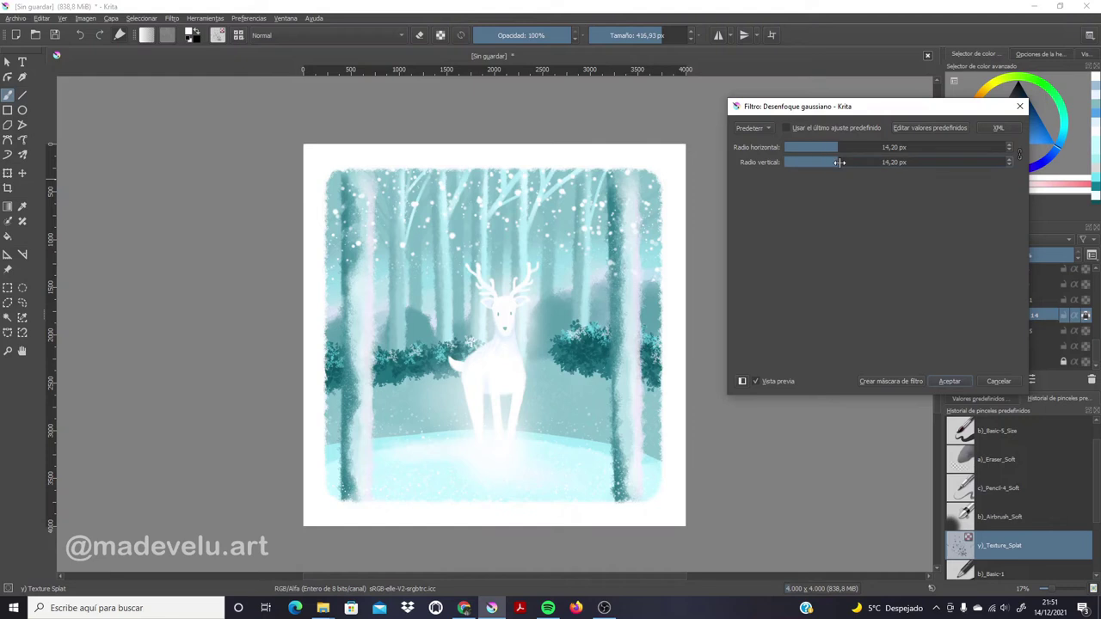
click(1020, 106)
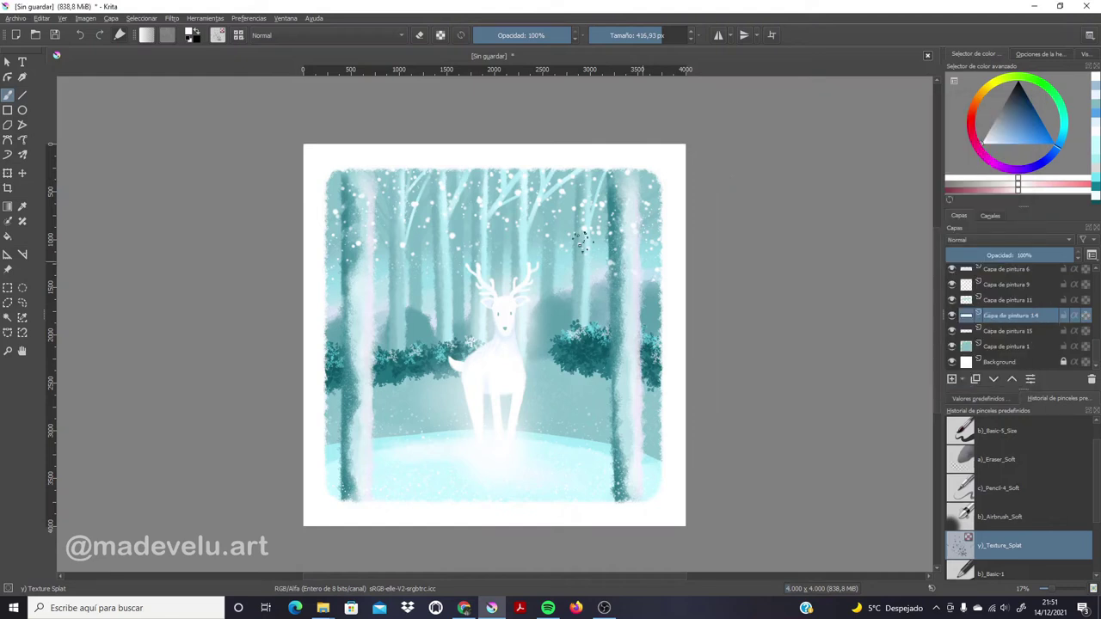
click(171, 18)
click(434, 103)
- Apply the Gaussian blur with a radius of about 44 px
drag(839, 162, 857, 161)
click(863, 164)
key(Return)
- Add a new paint layer and choose the big texture brush from the preset grid
key(Insert)
scroll(1096, 559, down, 3)
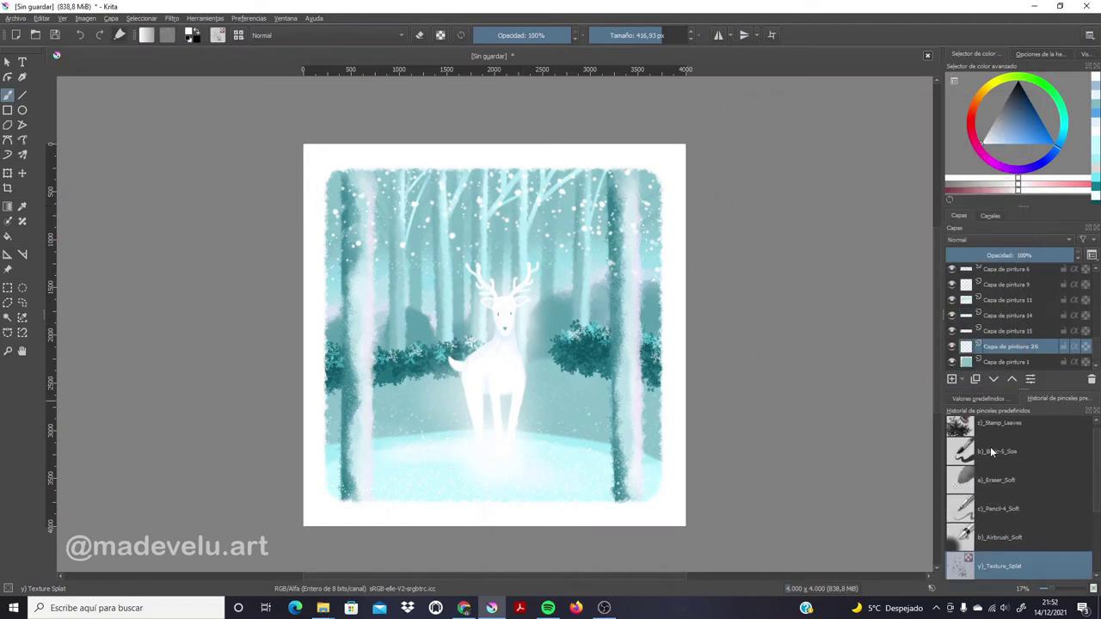
click(978, 399)
click(1076, 493)
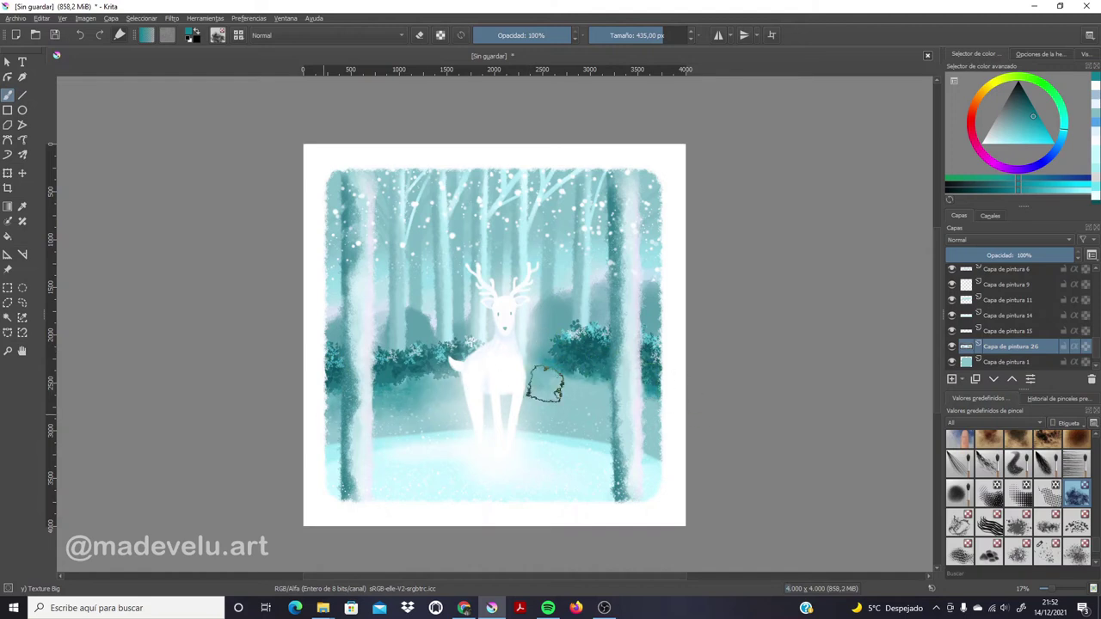
- Select Capa de pintura 12, shrink the brush, and test a stroke on a new layer
scroll(989, 350, up, 1)
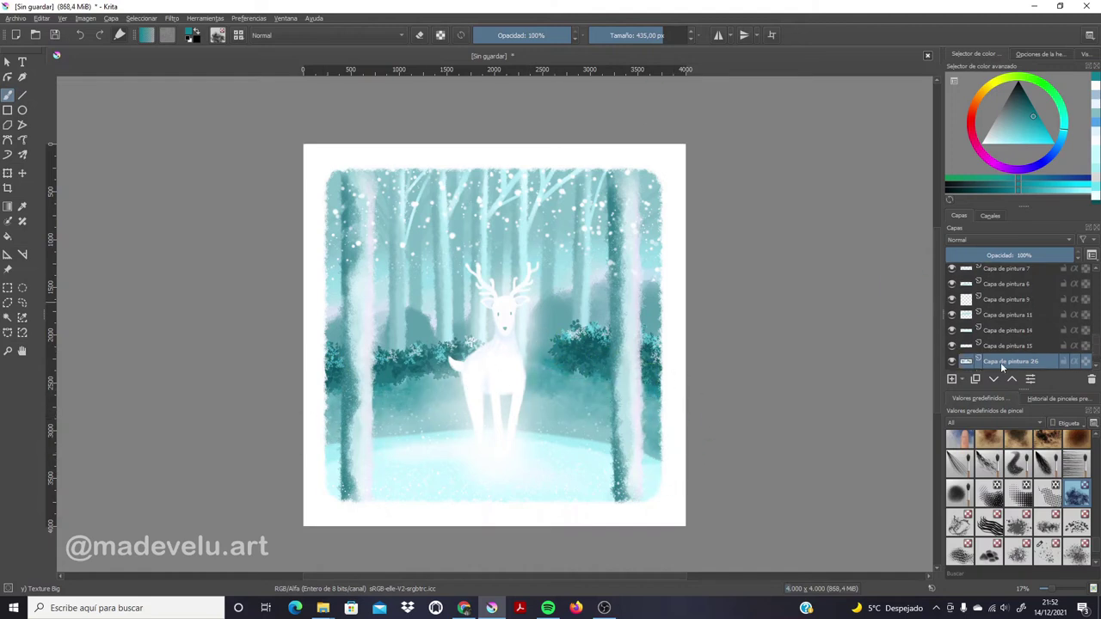
scroll(998, 357, up, 2)
scroll(989, 344, up, 2)
scroll(980, 331, up, 2)
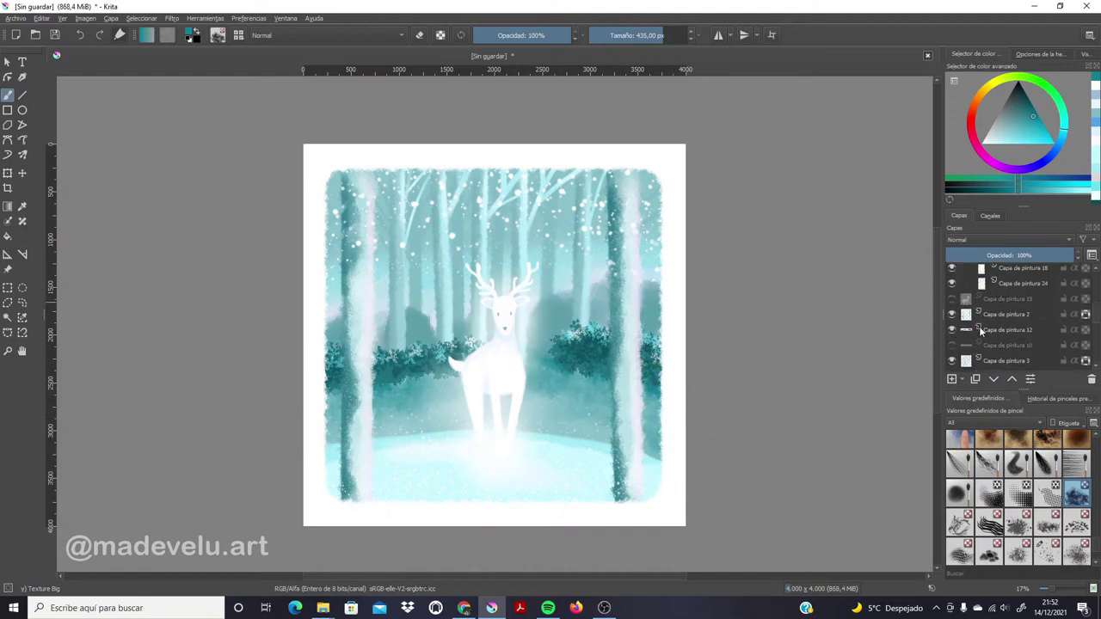
click(980, 331)
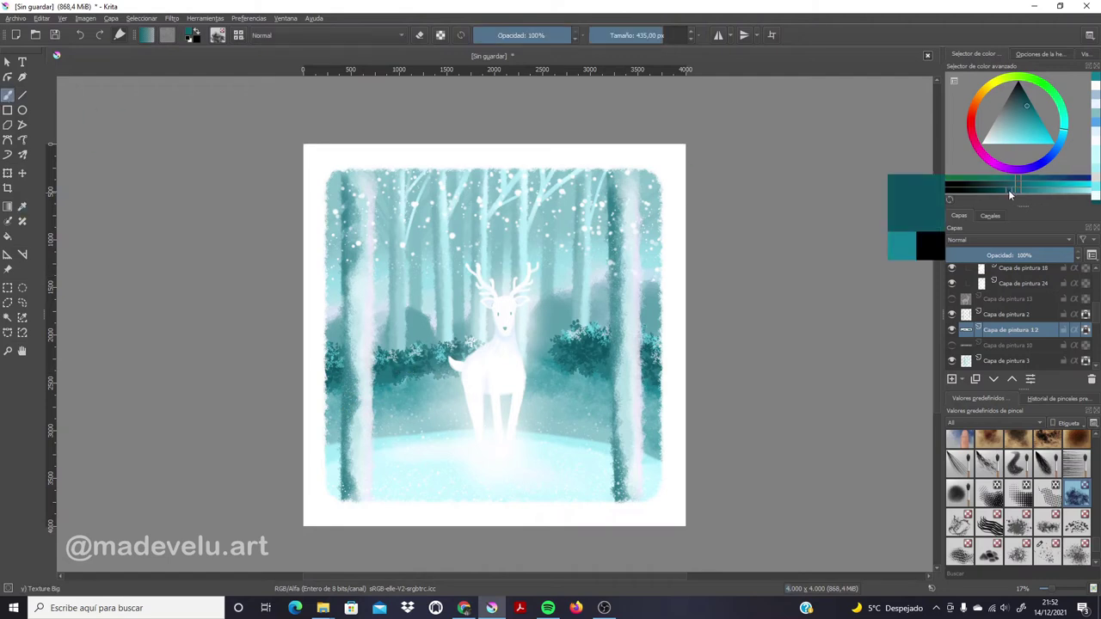
key(bracketleft)
key(bracketleft)
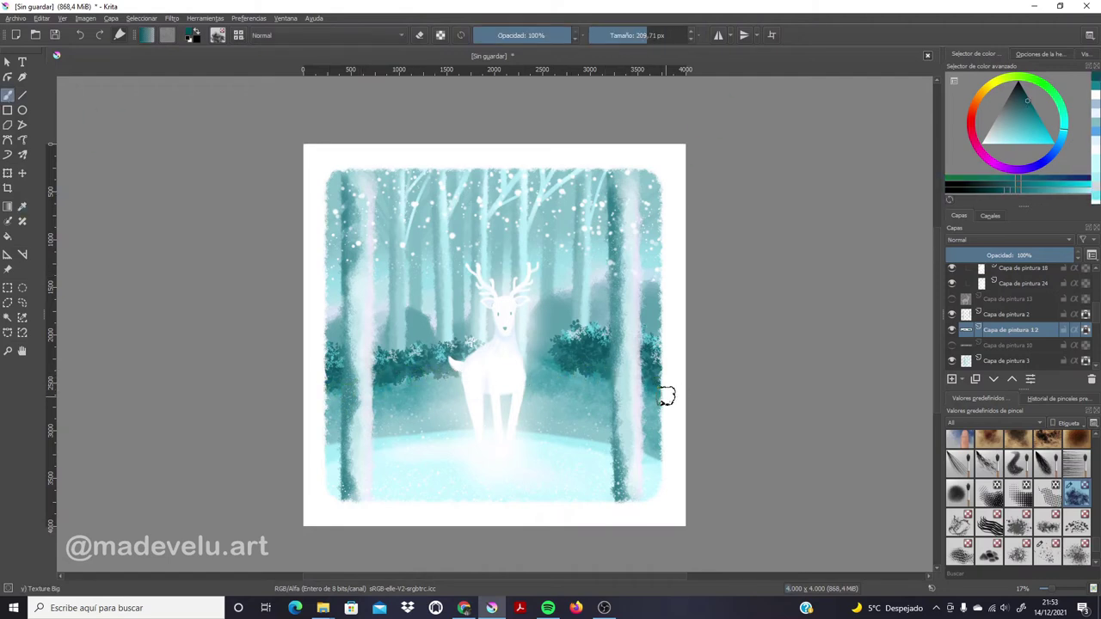
click(951, 379)
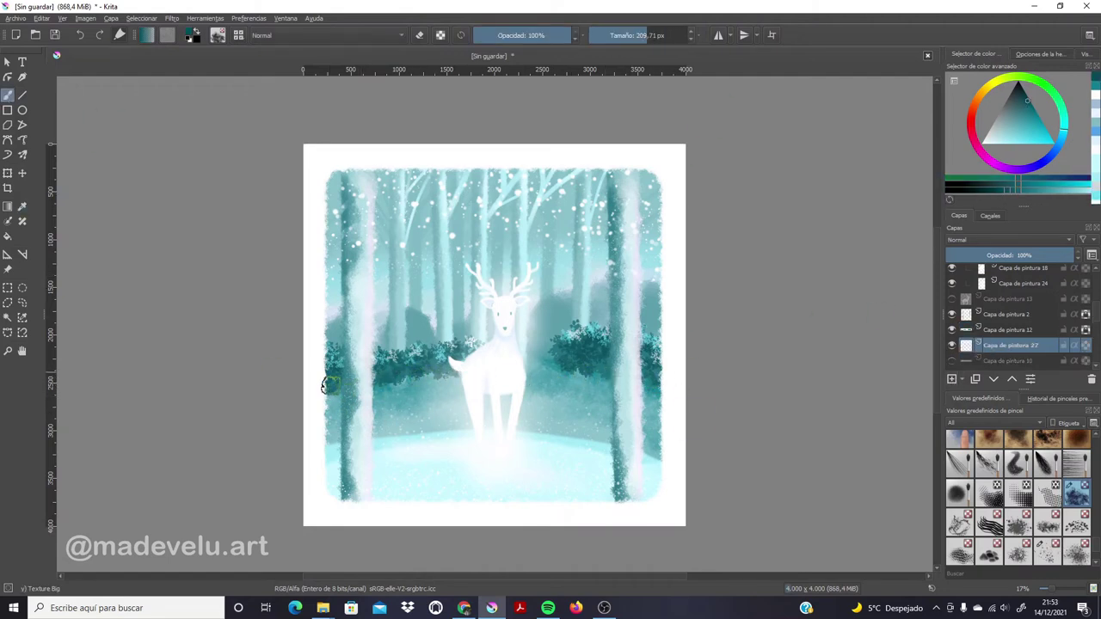
drag(556, 362, 543, 359)
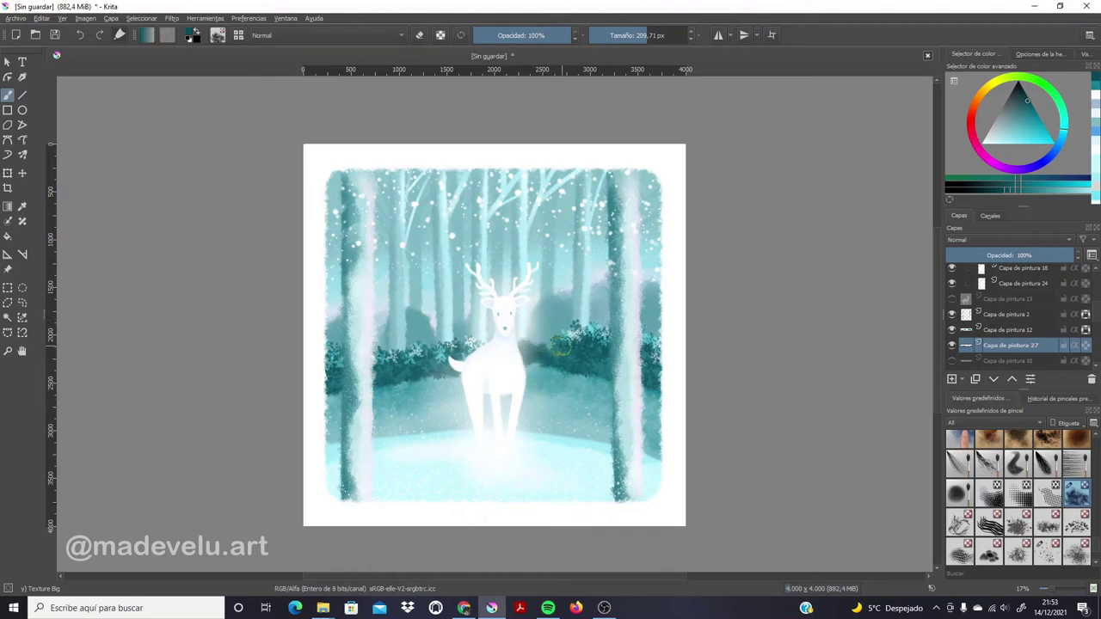
- Paint pale-blue snow texture across the ground and along the top edge of the forest
key(slash)
key(Page_Up)
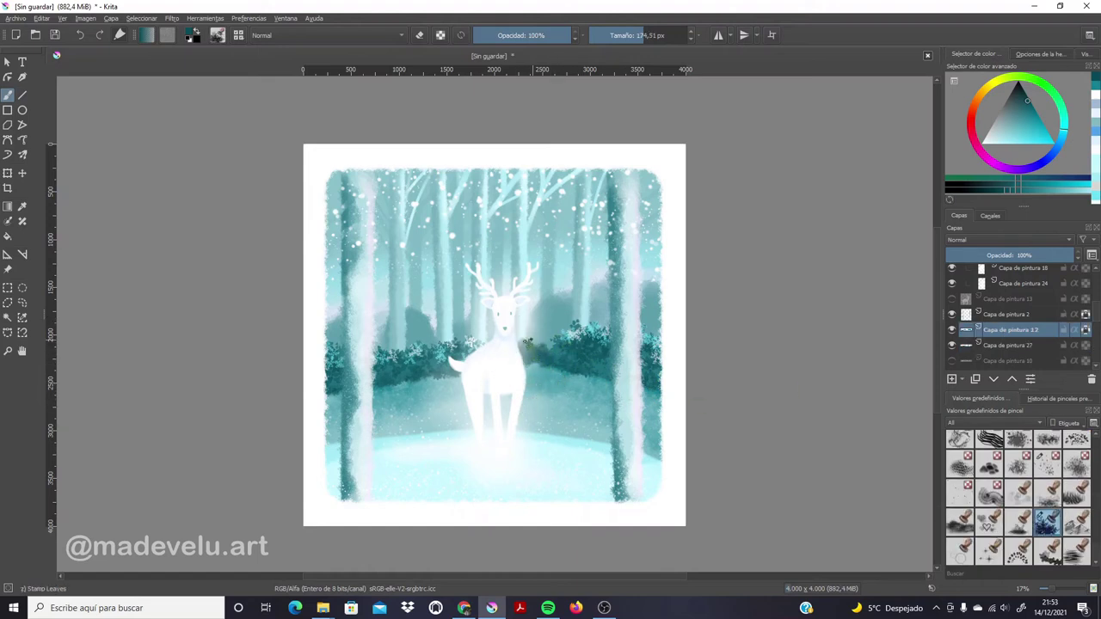
double_click(951, 331)
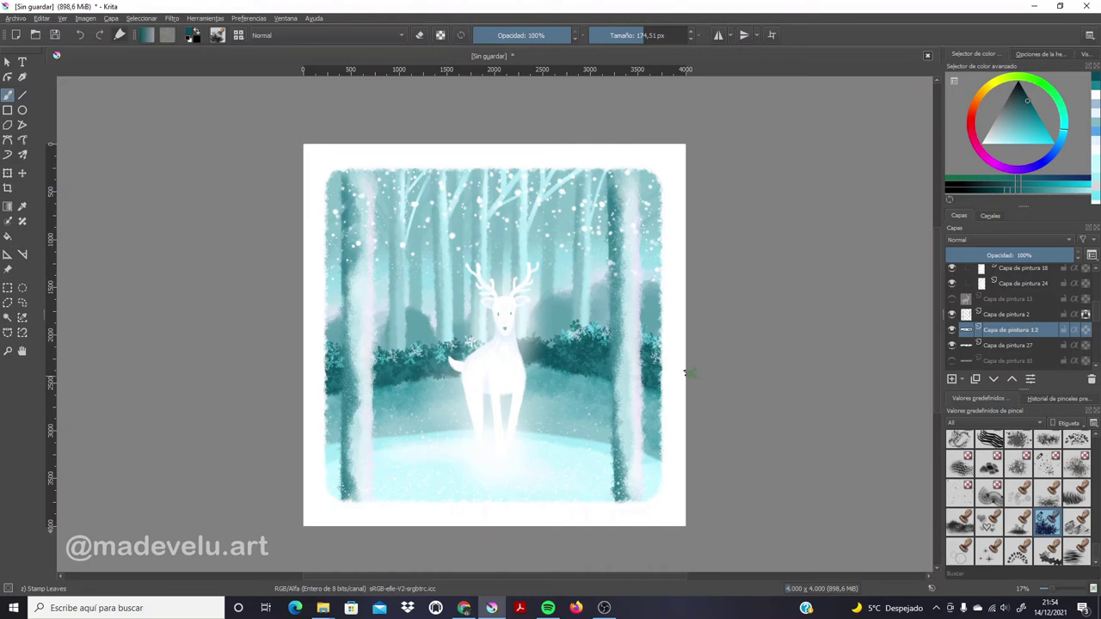
ctrl+click(534, 340)
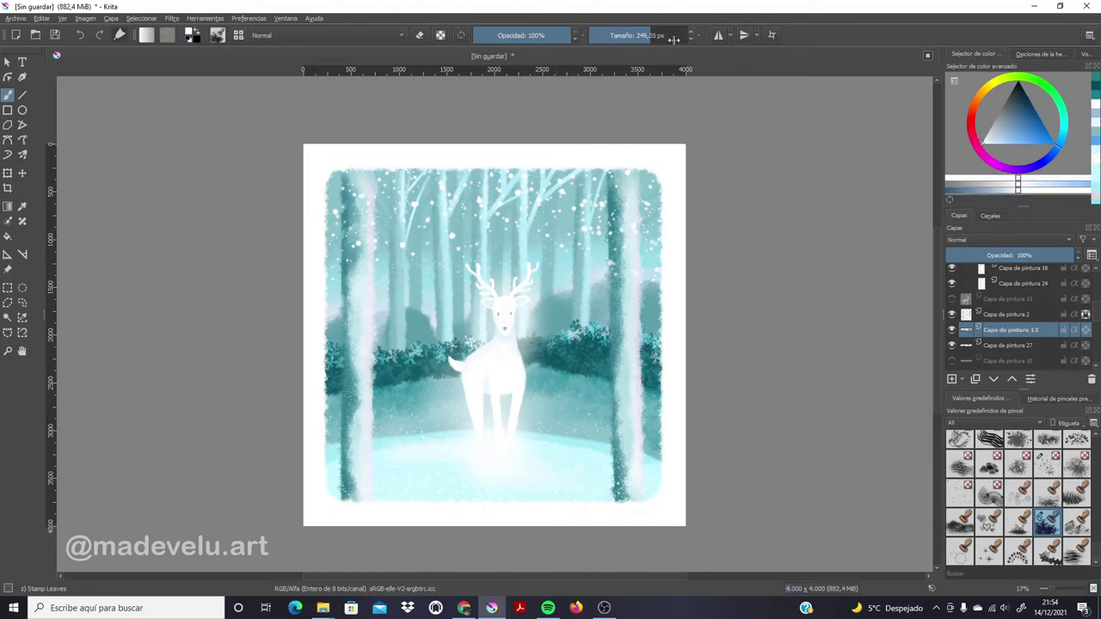
drag(536, 432, 730, 487)
drag(435, 457, 655, 454)
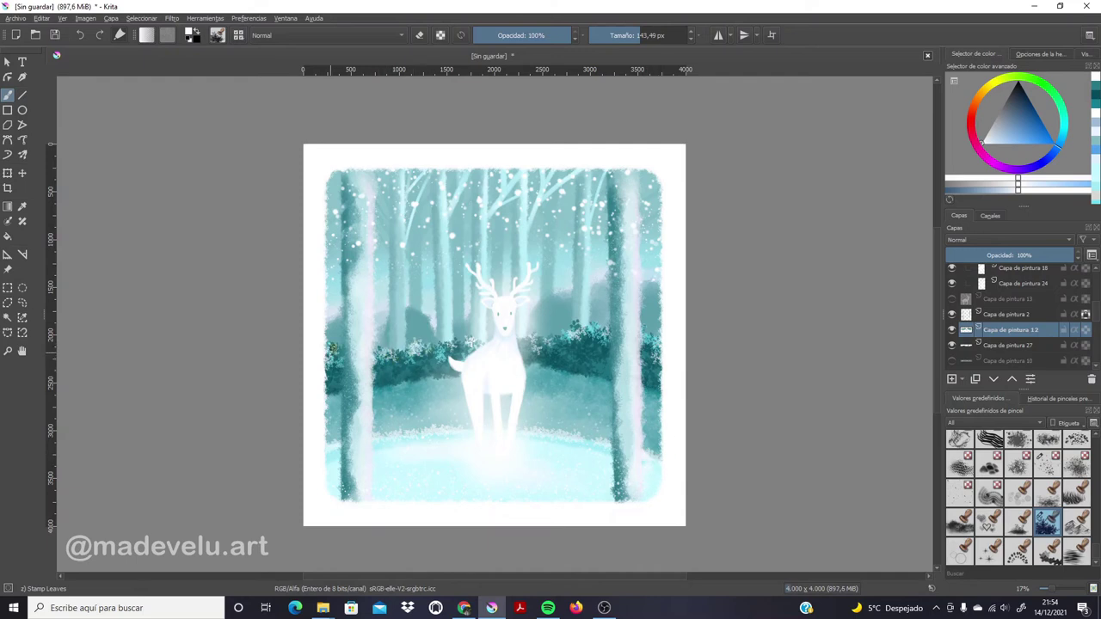
drag(364, 172, 588, 216)
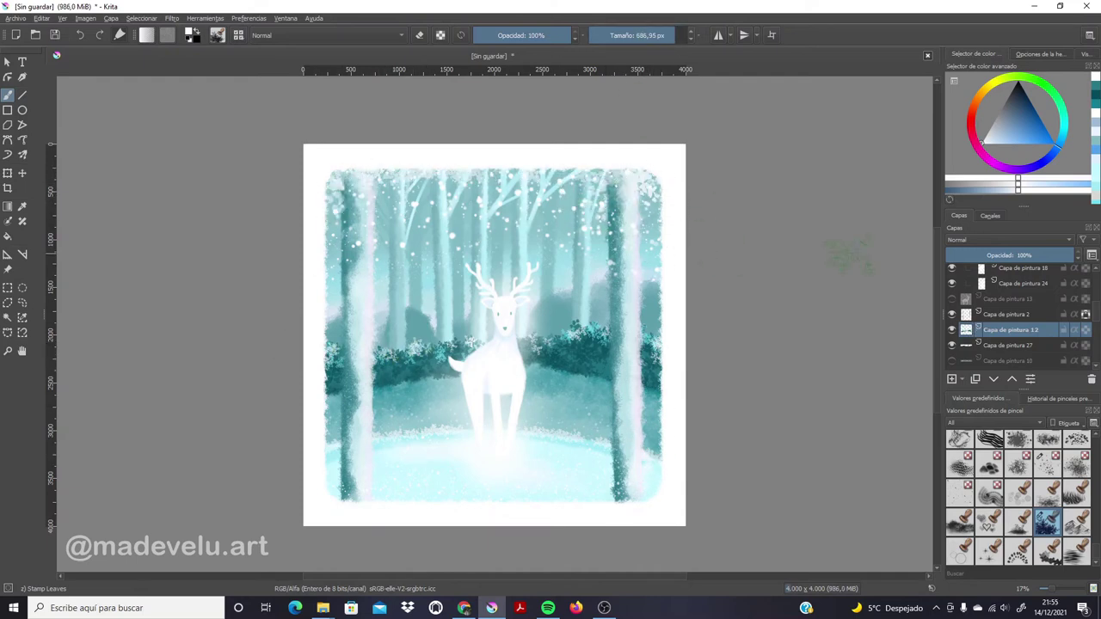
- Add a new layer above Capa de pintura 3 and toggle Capa de pintura 11's visibility
scroll(1021, 357, down, 2)
click(1015, 346)
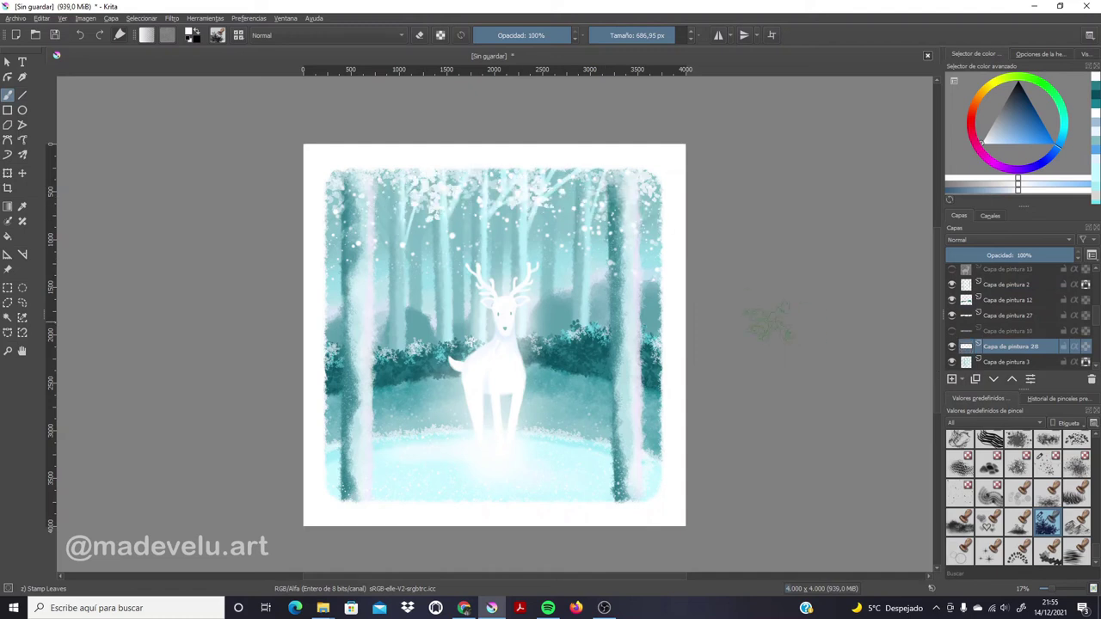
click(952, 379)
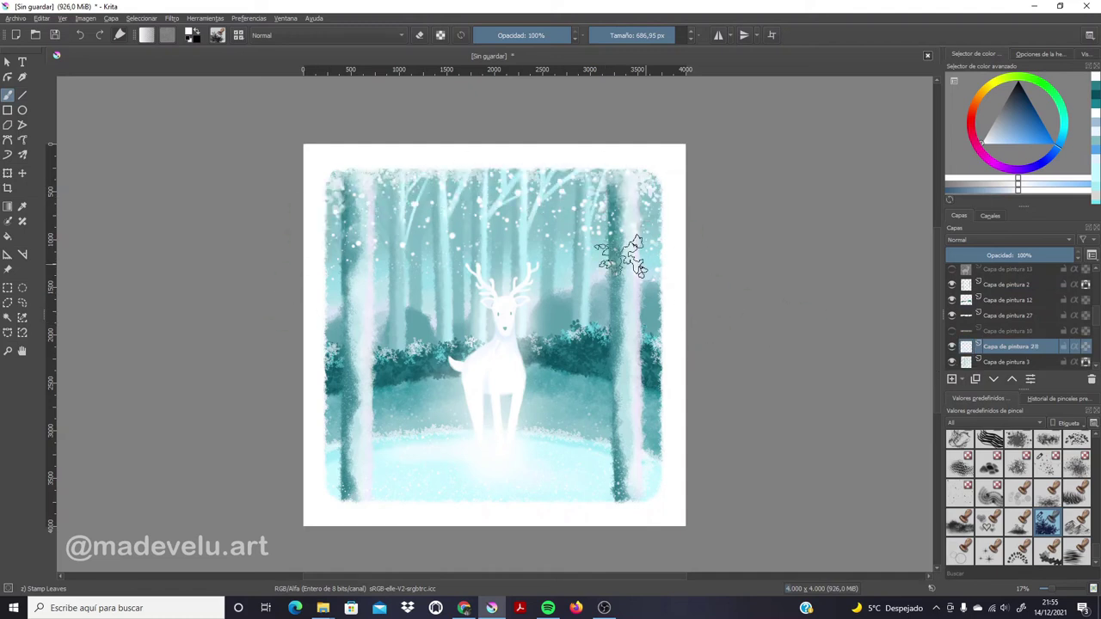
scroll(989, 340, down, 3)
scroll(989, 340, down, 2)
click(952, 328)
scroll(953, 331, down, 2)
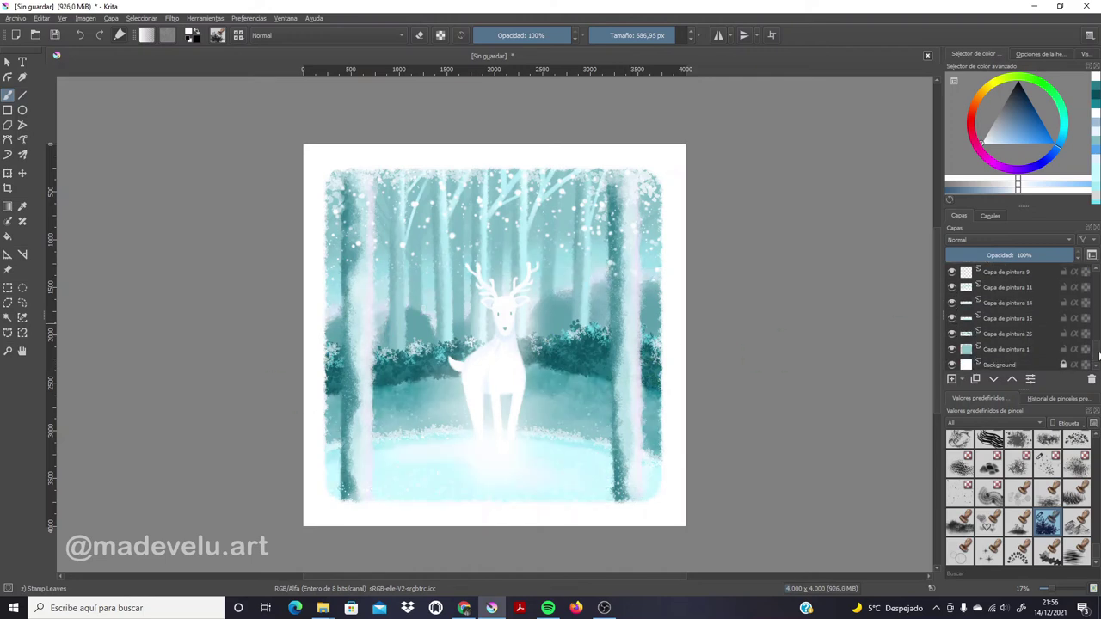
scroll(1015, 332, up, 3)
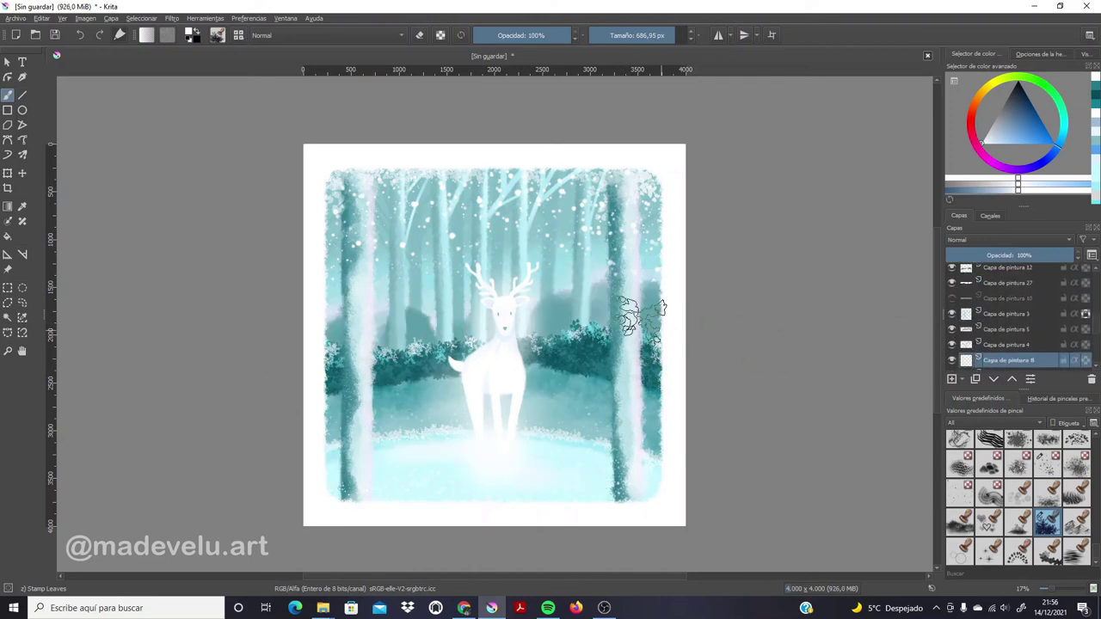
scroll(987, 291, down, 2)
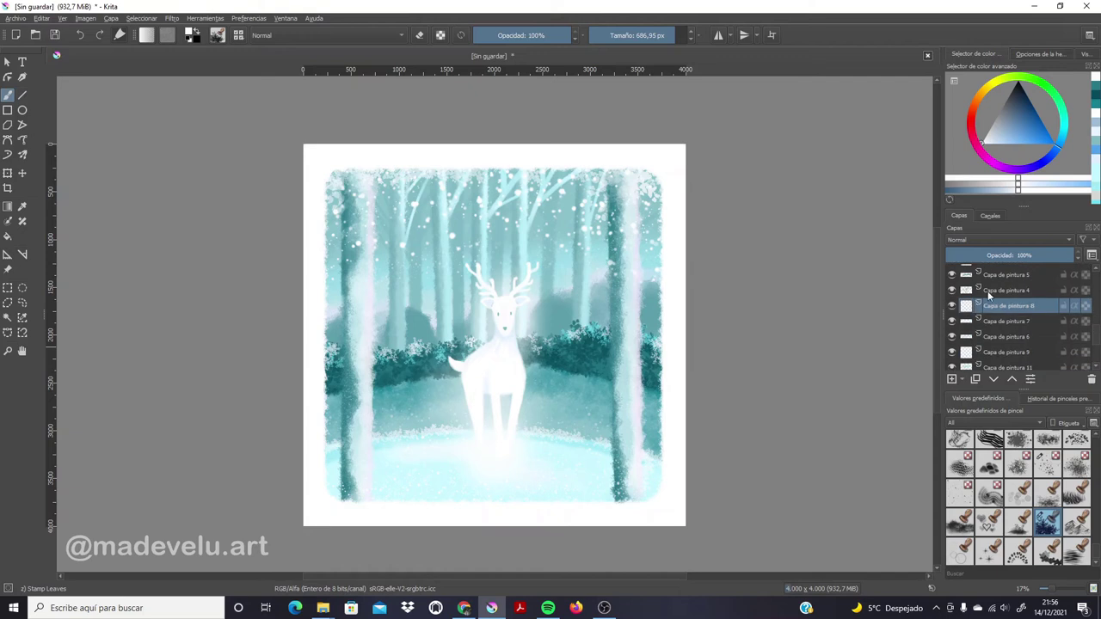
- On a new layer above Capa de pintura 4, stamp dark teal leaves onto the bushes
click(988, 290)
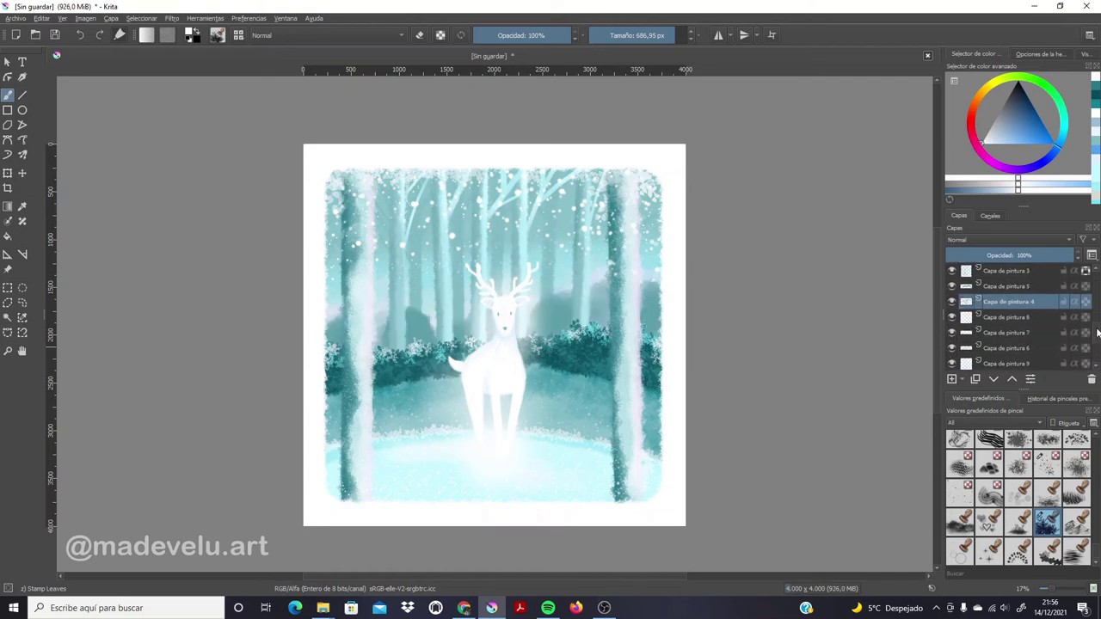
click(952, 378)
ctrl+click(568, 323)
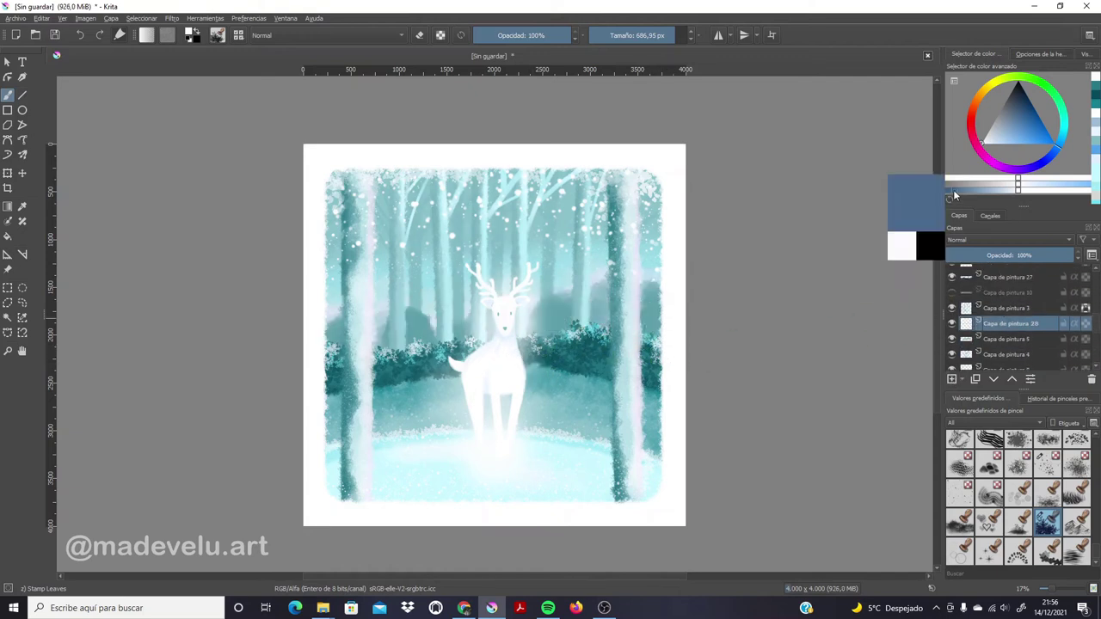
mouse_move(568, 323)
mouse_down()
mouse_move(413, 336)
mouse_move(447, 325)
mouse_up()
- Save the painting as frosty forest deer.kra
key(ctrl+s)
text(frosty fore)
click(804, 470)
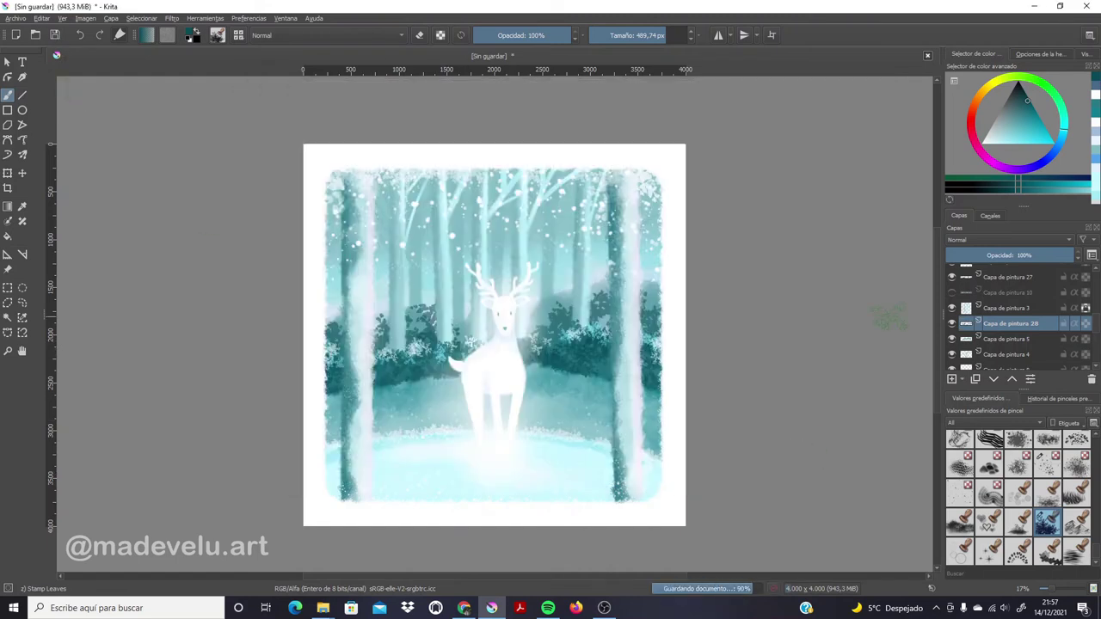
- Paint white snow across the treeline on a new layer at 40% opacity, then resave
click(1001, 255)
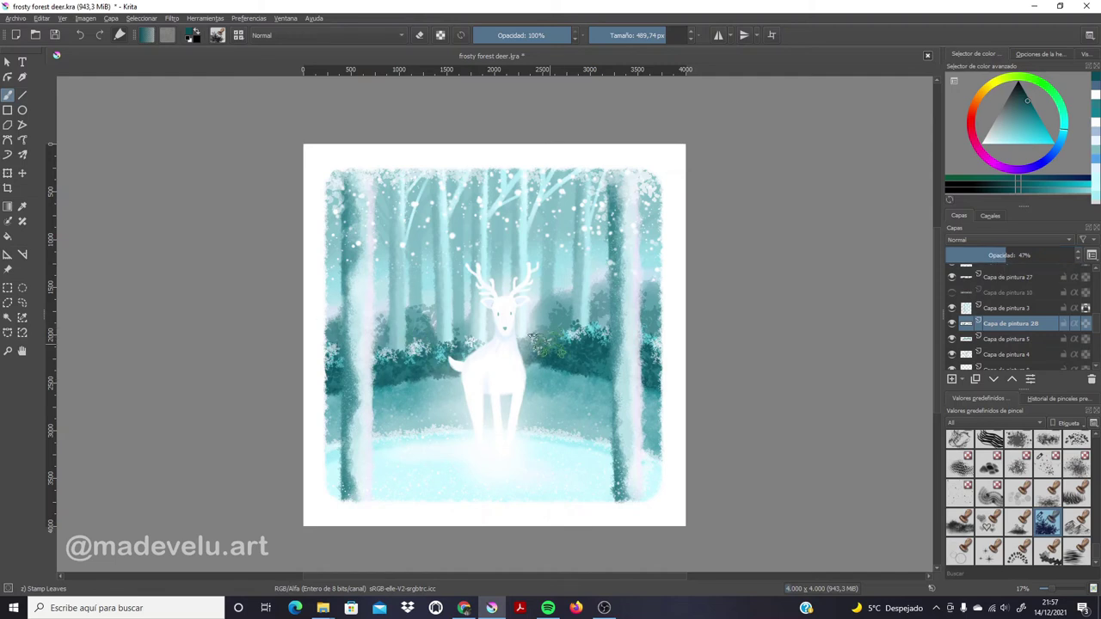
click(952, 378)
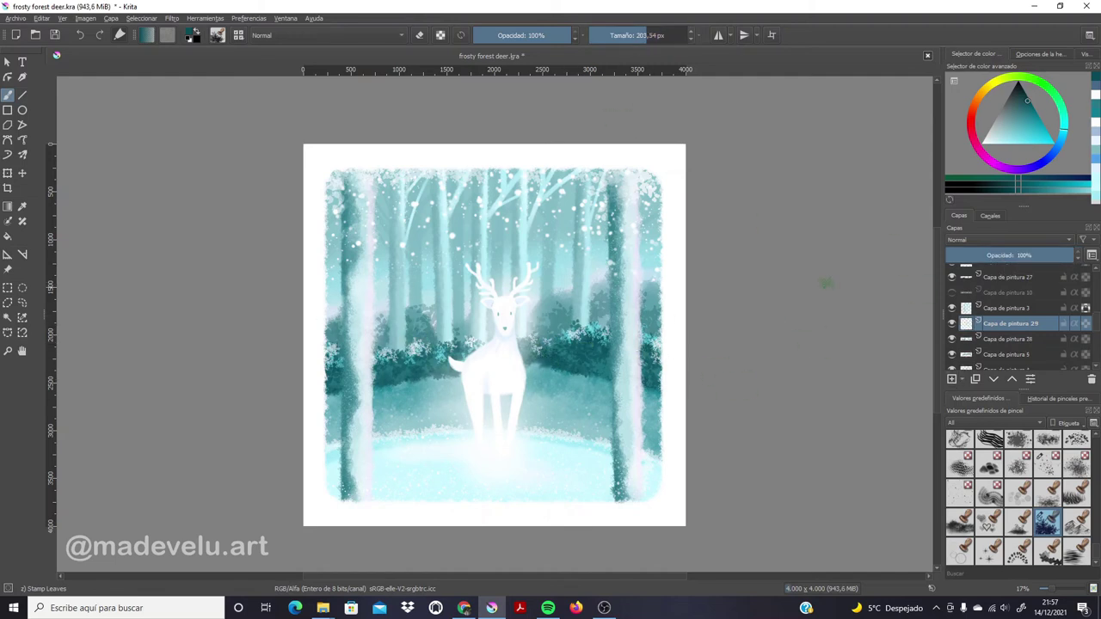
drag(559, 335, 654, 326)
drag(422, 336, 327, 340)
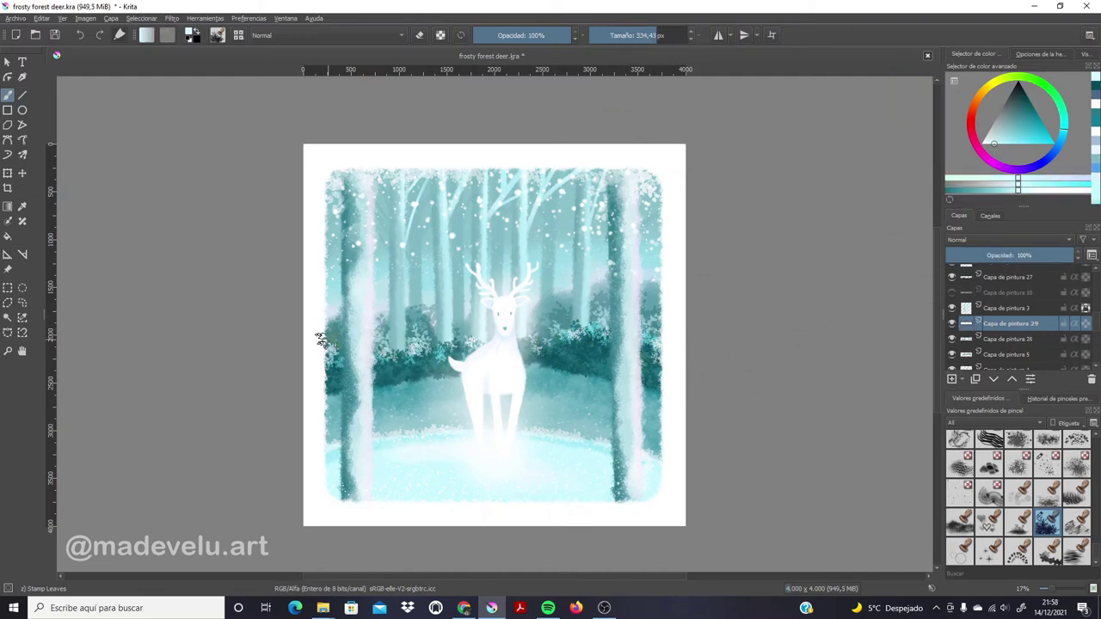
click(1022, 255)
click(999, 255)
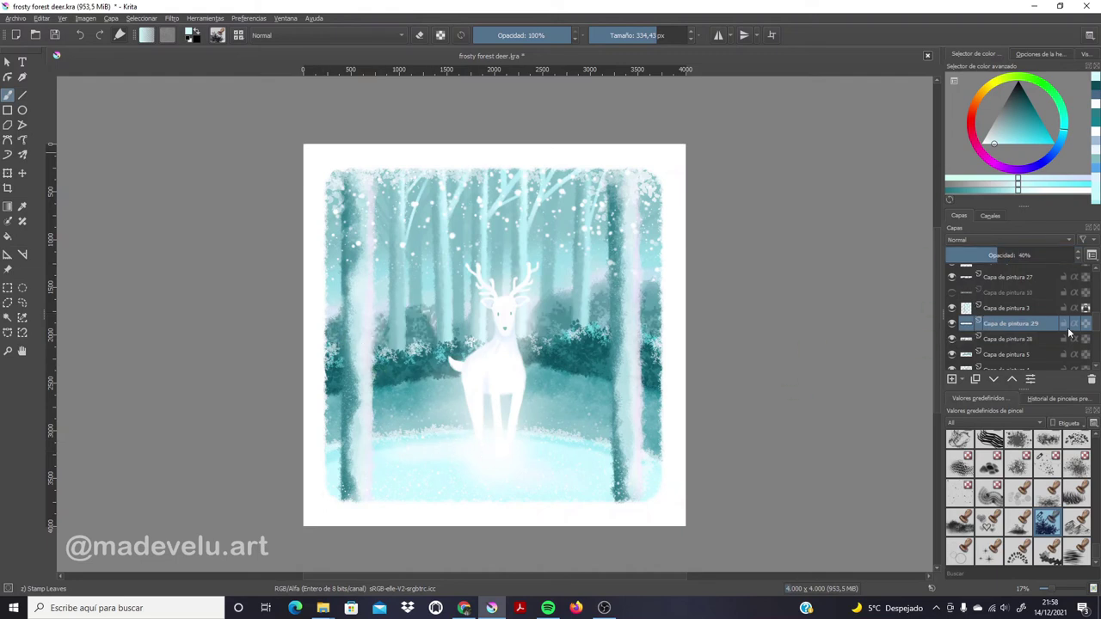
scroll(1015, 318, up, 5)
key(ctrl+s)
scroll(1014, 499, down, 5)
- Set up the Pencil-4 Soft preset on a new signature layer
click(1076, 500)
scroll(660, 312, up, 1)
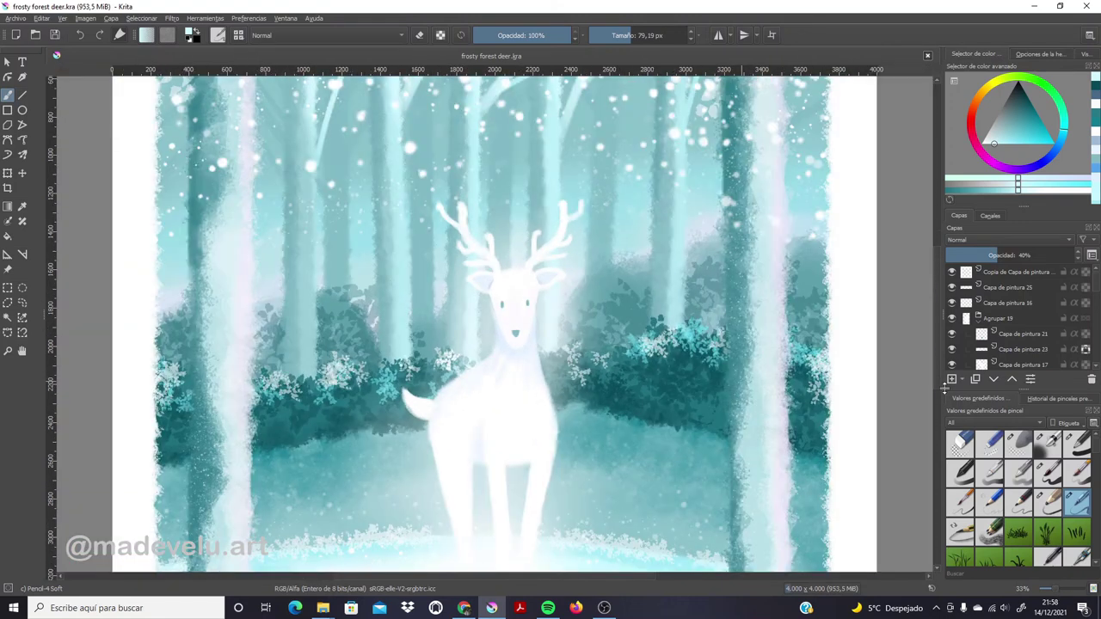
scroll(661, 312, up, 1)
key(Insert)
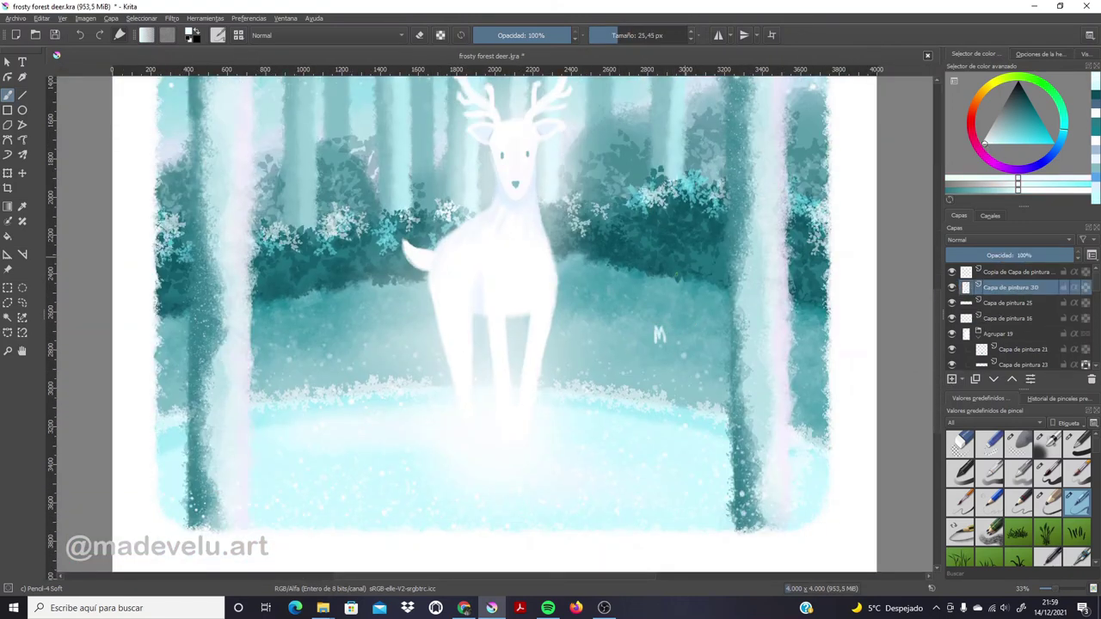
key(ctrl+z)
scroll(636, 327, up, 2)
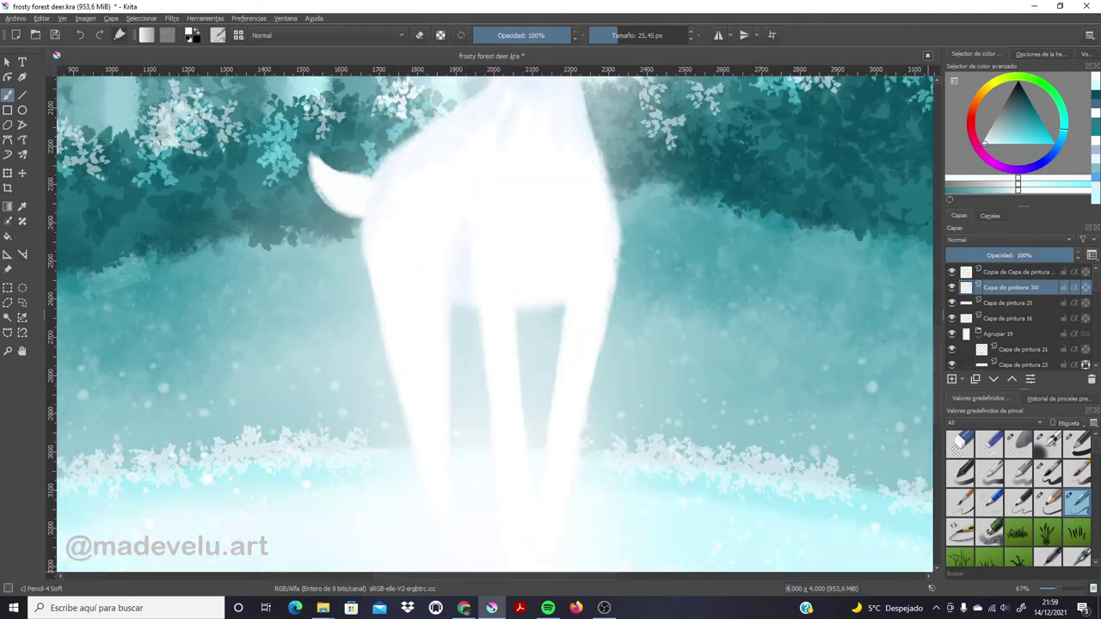
- Hand-letter MADE VELU on the snowy ground right of the deer
drag(488, 297, 510, 328)
drag(515, 328, 531, 326)
drag(518, 317, 528, 316)
drag(535, 296, 536, 328)
mouse_move(536, 295)
mouse_down()
mouse_move(537, 327)
mouse_move(569, 325)
mouse_up()
drag(558, 296, 568, 295)
drag(557, 309, 566, 309)
drag(492, 336, 509, 335)
mouse_move(514, 335)
mouse_down()
mouse_move(527, 356)
mouse_move(566, 335)
mouse_up()
drag(480, 286, 482, 375)
- Frame the signature in a box, add the year 2021, and zoom out
drag(578, 280, 581, 377)
drag(479, 285, 578, 284)
drag(481, 375, 582, 373)
drag(514, 384, 542, 392)
key(minus)
key(minus)
key(minus)
key(minus)
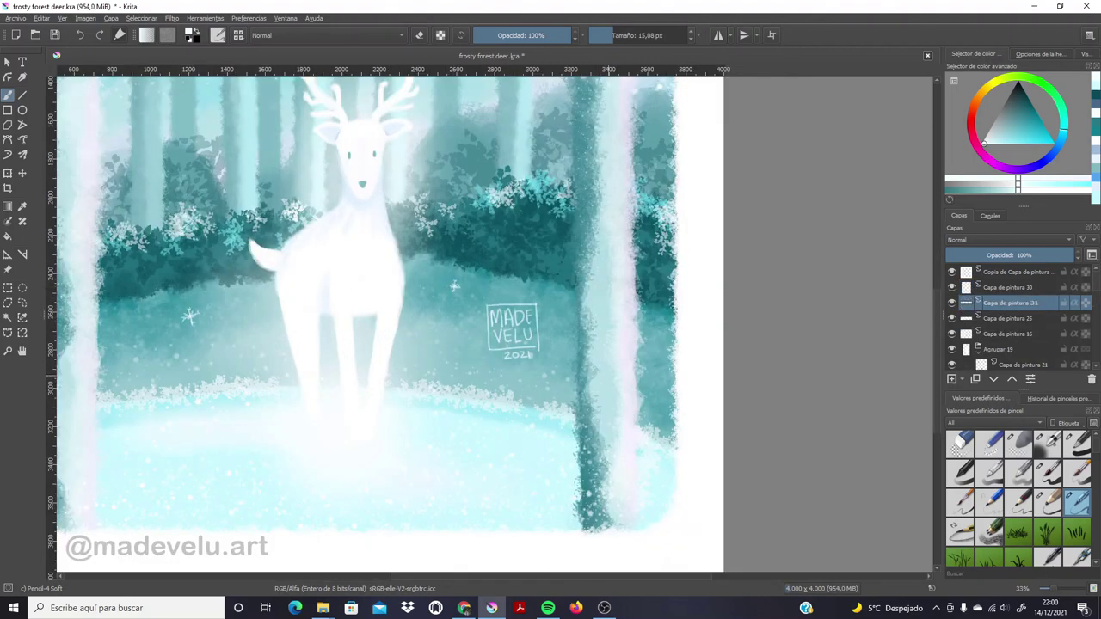
key(minus)
key(minus)
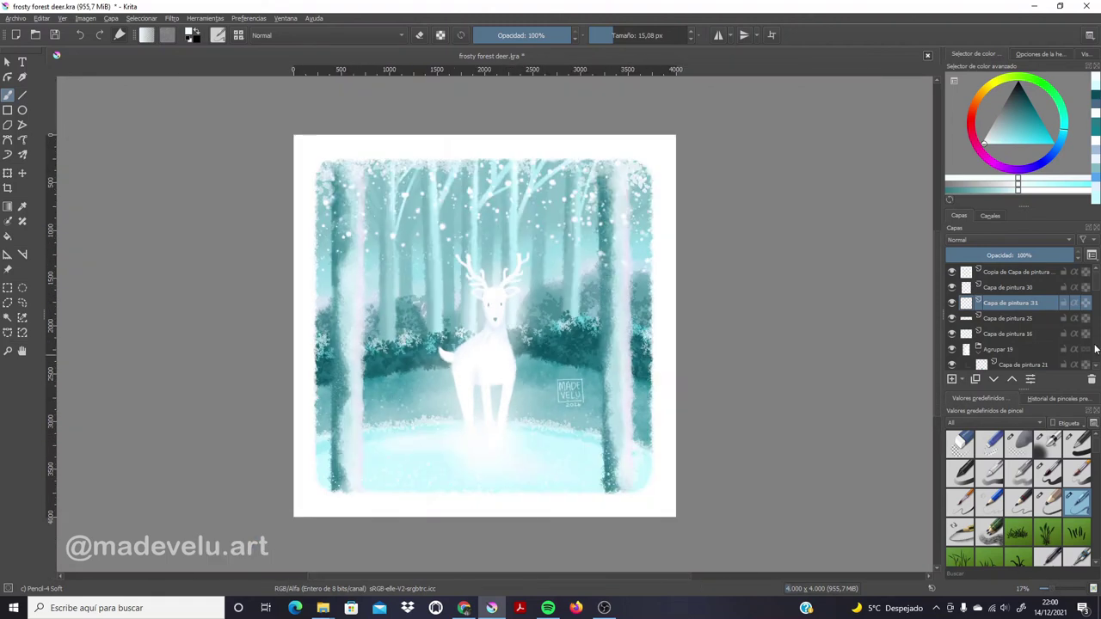
- Stamp a sparkle near the deer's legs with Stamp Sparkles, then enlarge the brush
scroll(1019, 498, down, 5)
click(989, 550)
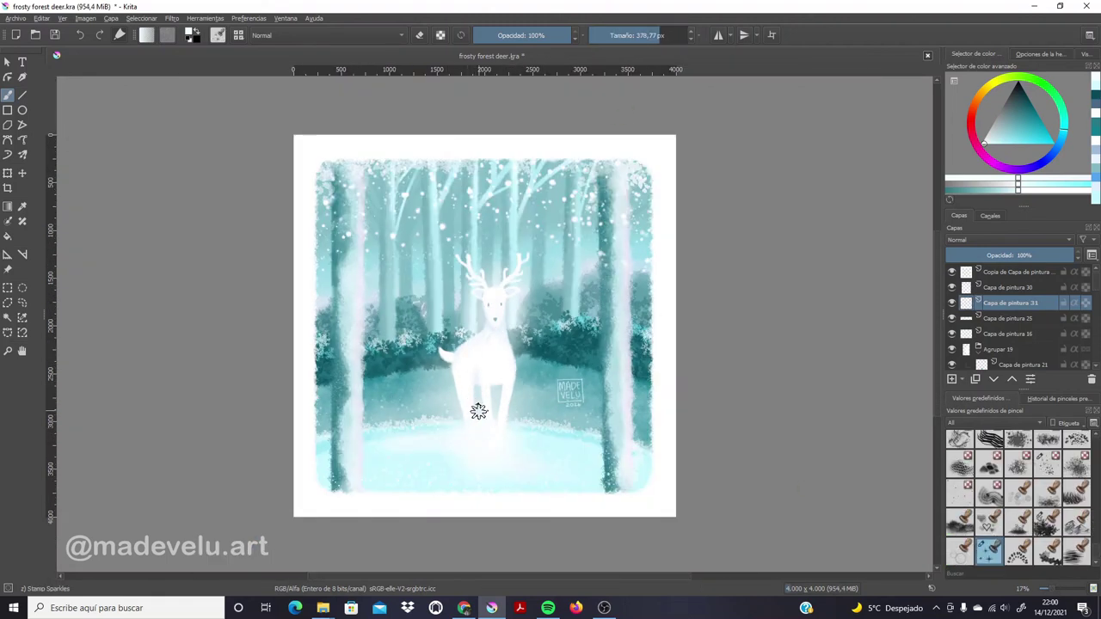
click(524, 413)
key(bracketright)
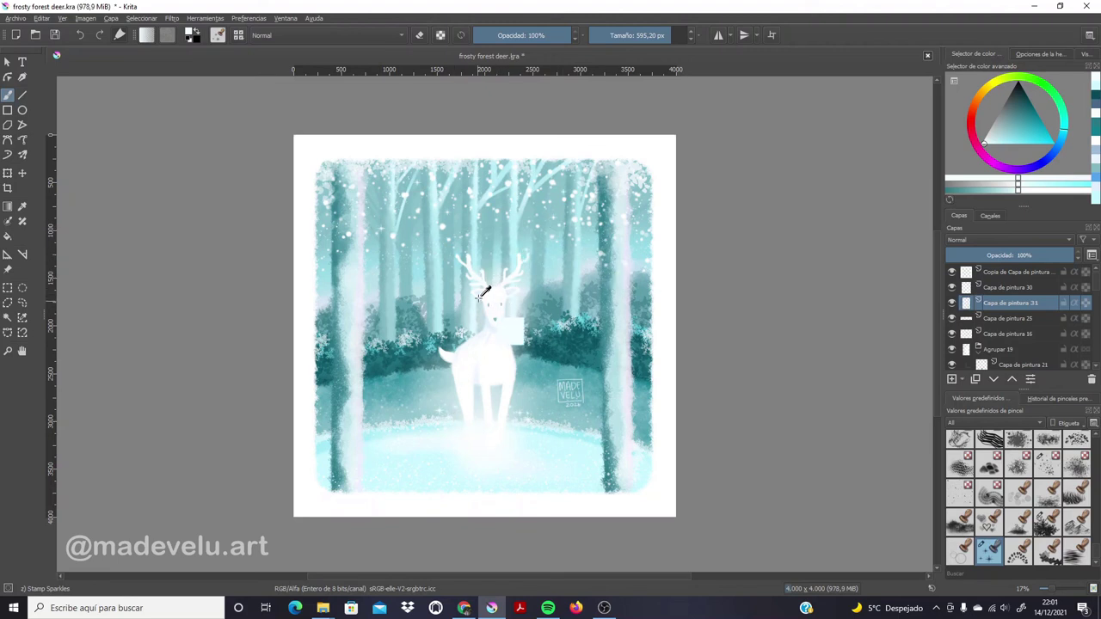